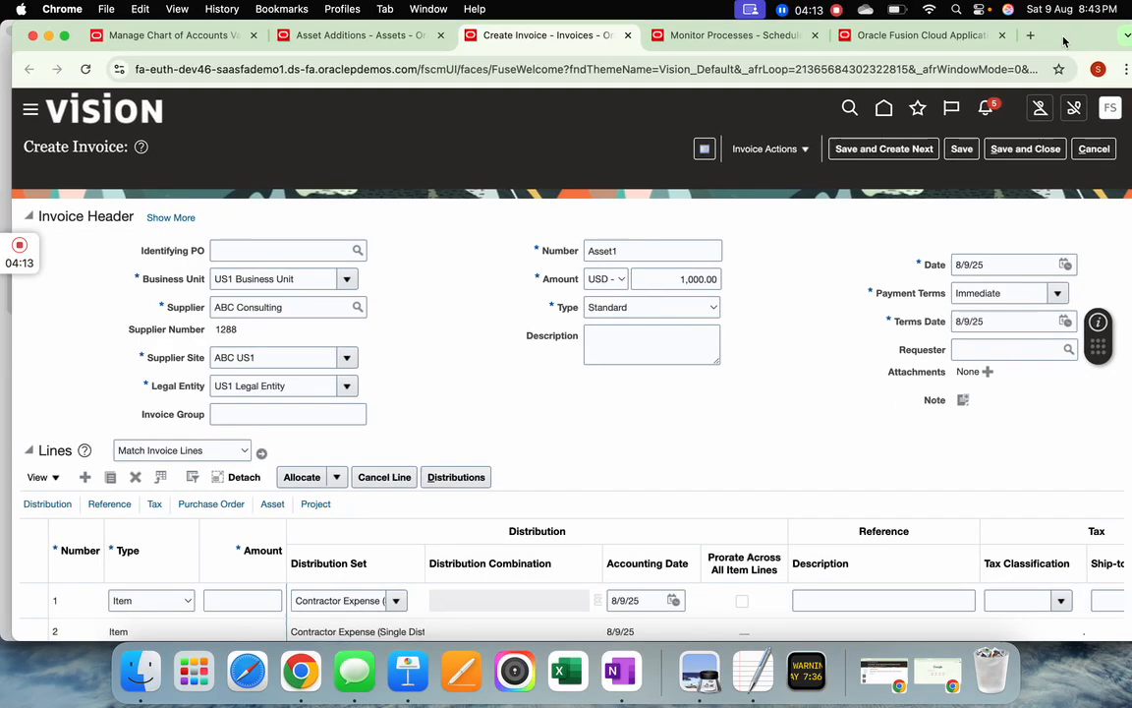
# Step: Enter an amount of 300 on invoice line 1 and clear its distribution set
pyautogui.scroll(-5, 510, 408)
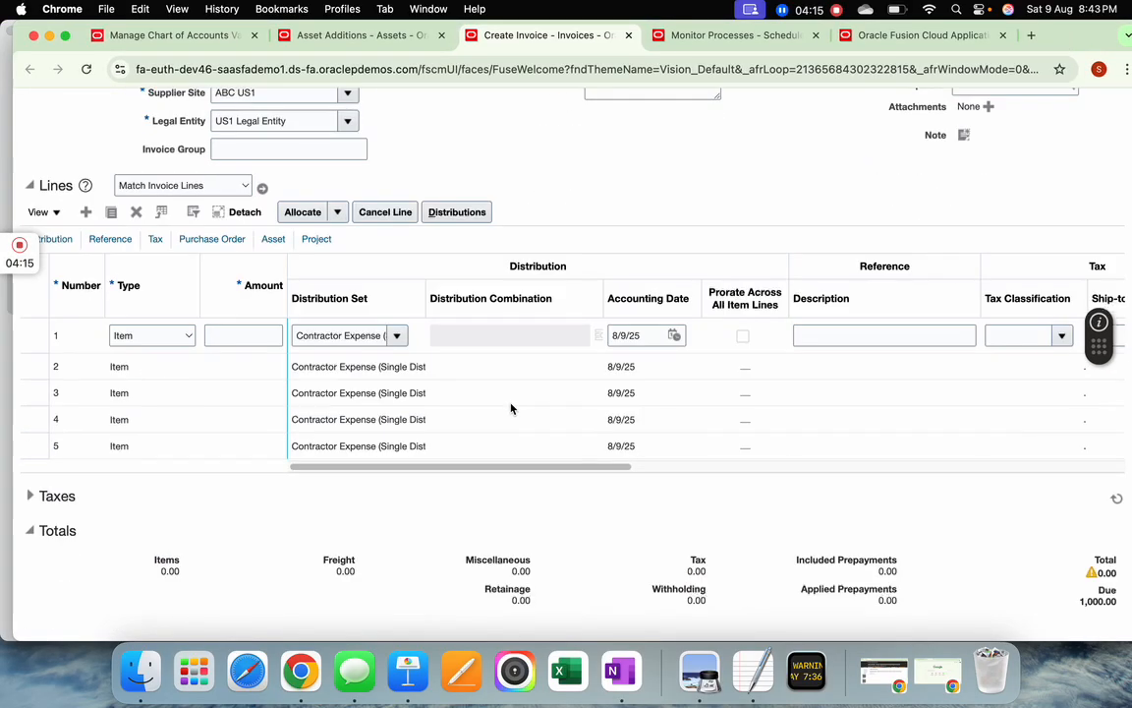
pyautogui.scroll(3, 510, 408)
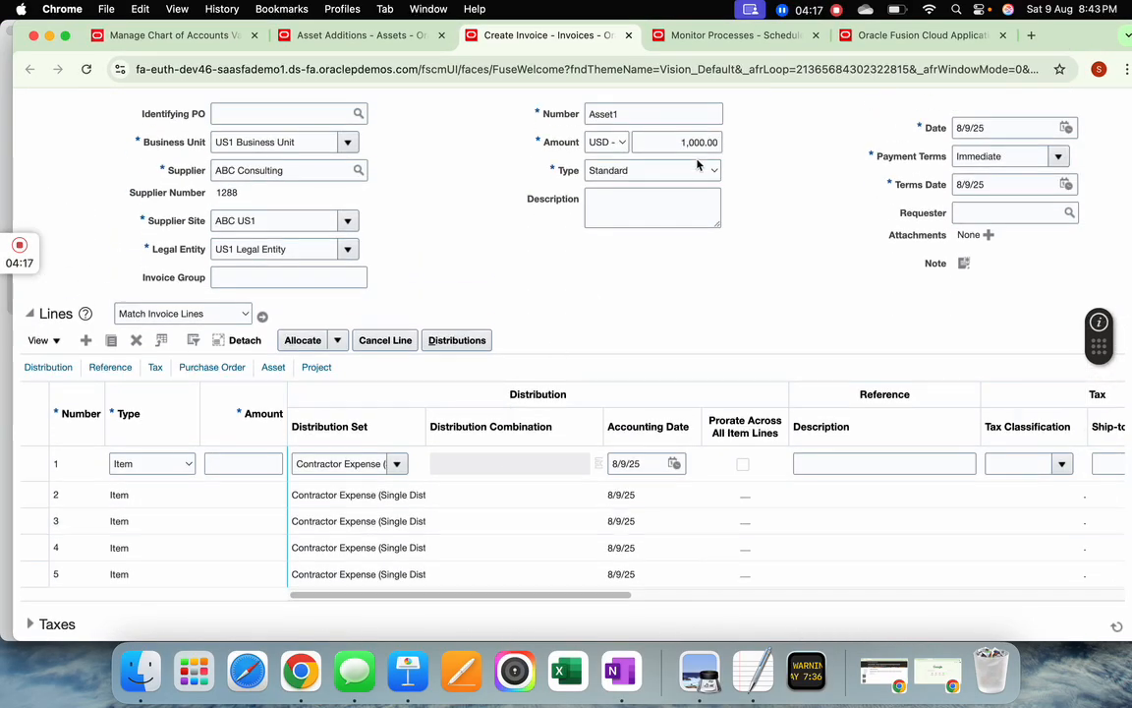
pyautogui.doubleClick(699, 143)
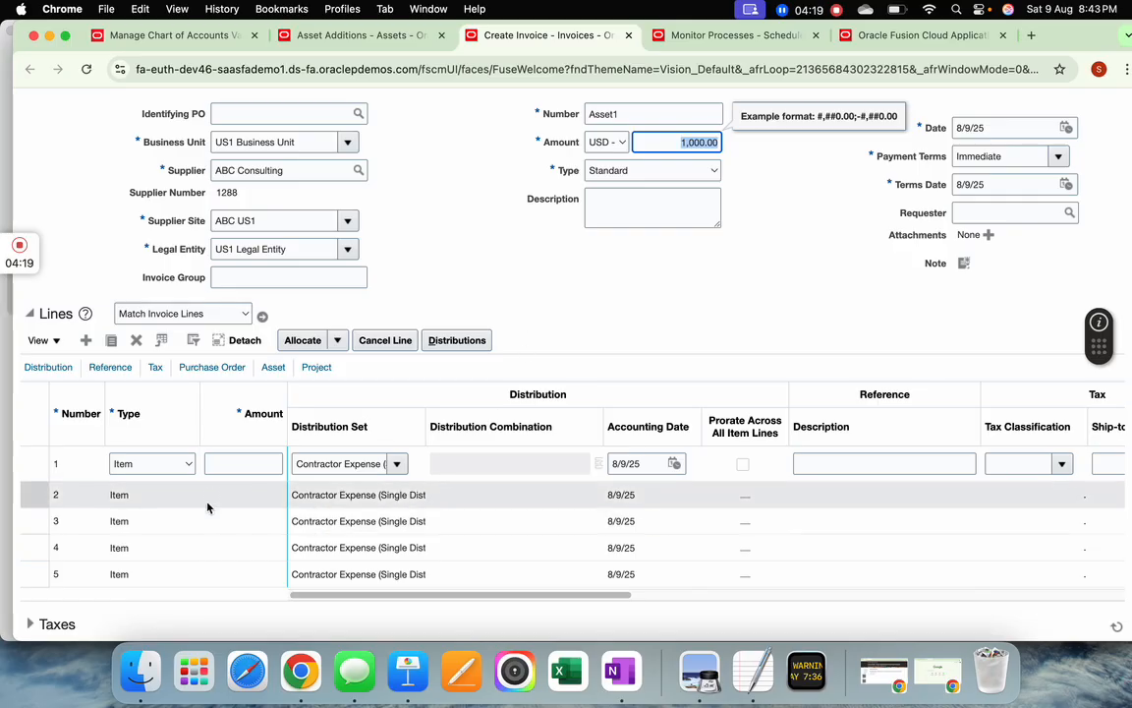
pyautogui.click(239, 467)
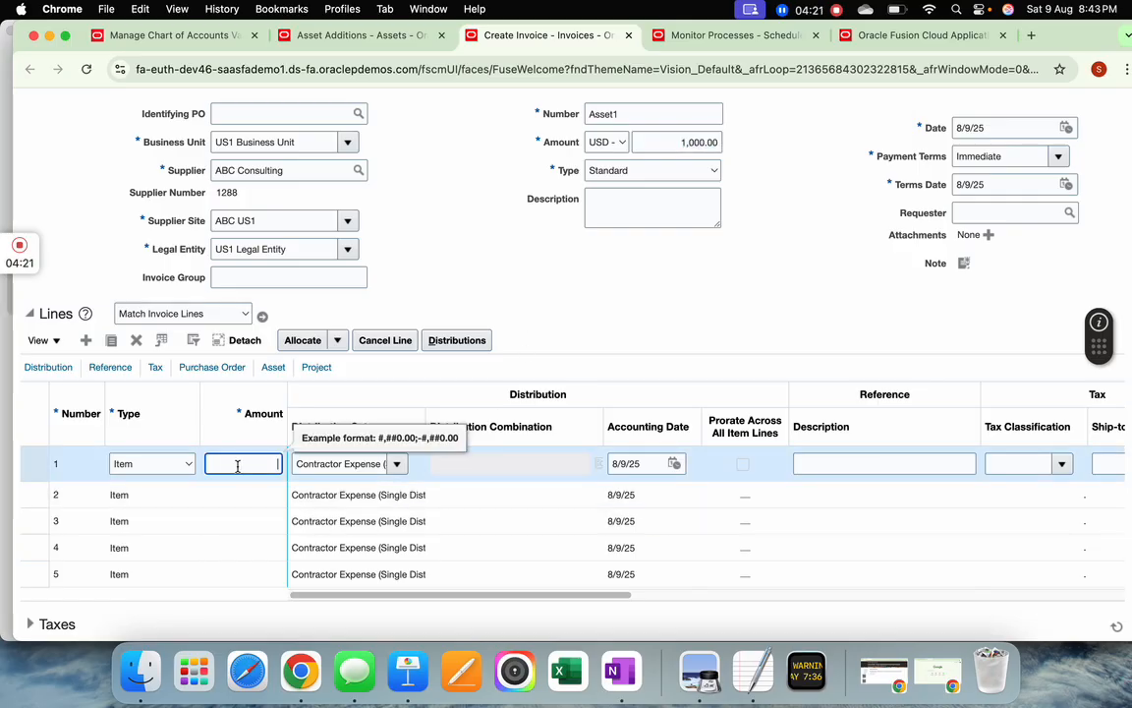
pyautogui.write('300')
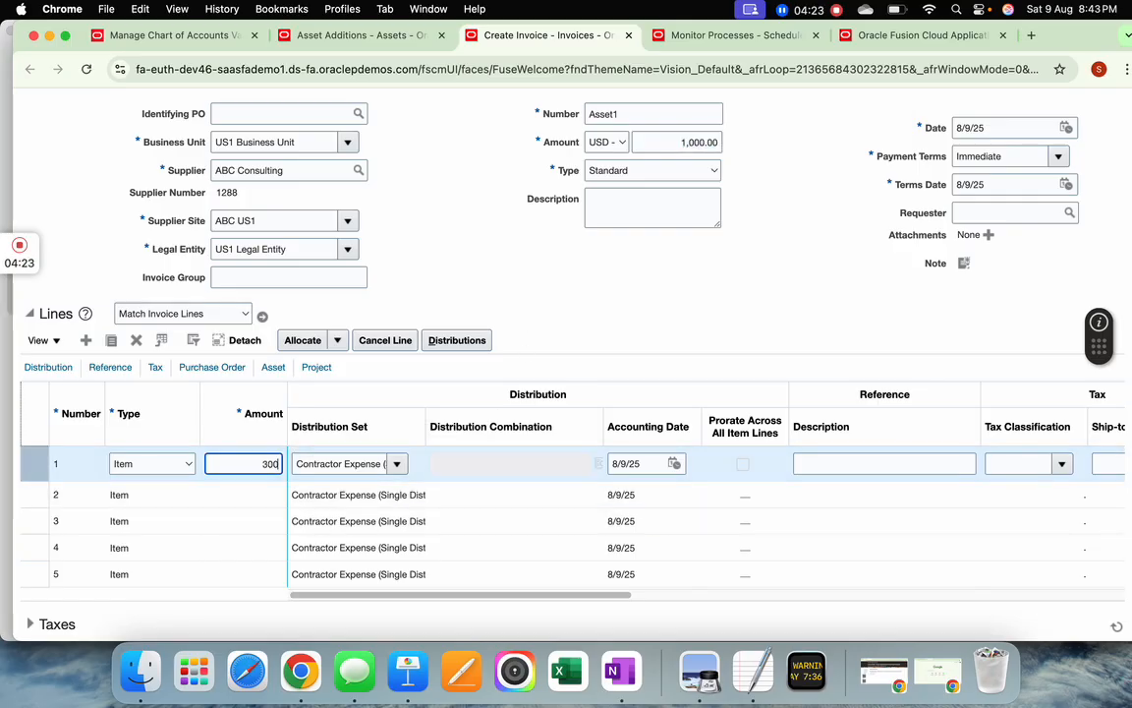
pyautogui.press('Tab')
pyautogui.press('BackSpace')
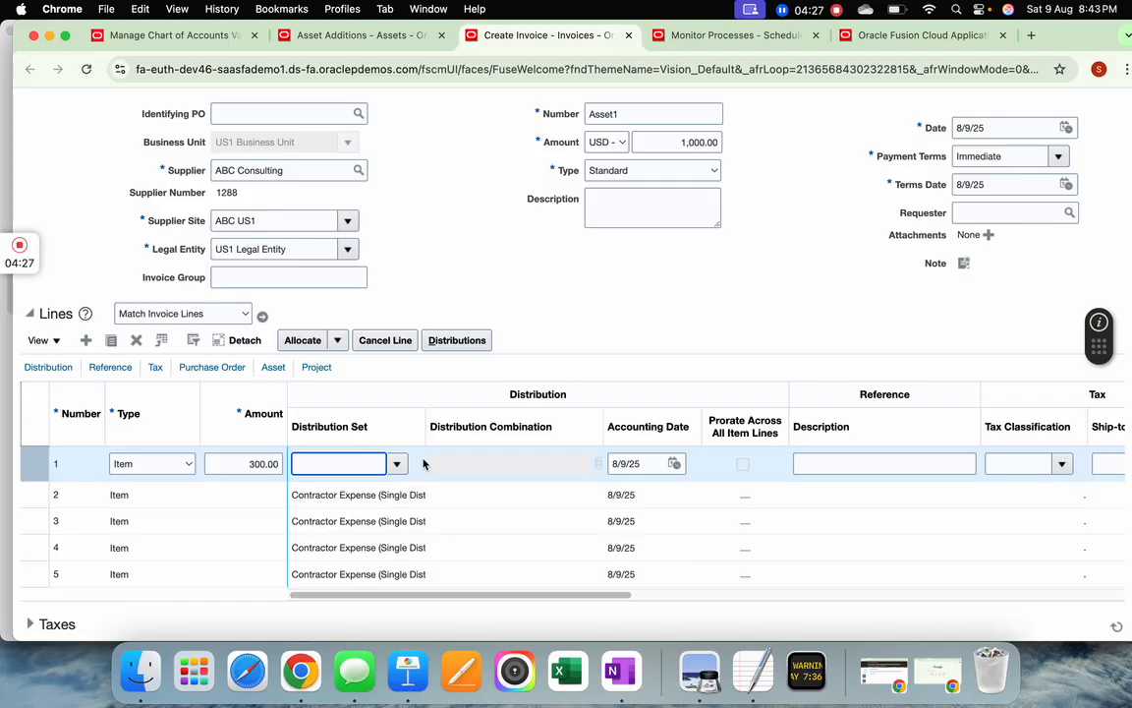
pyautogui.press('Tab')
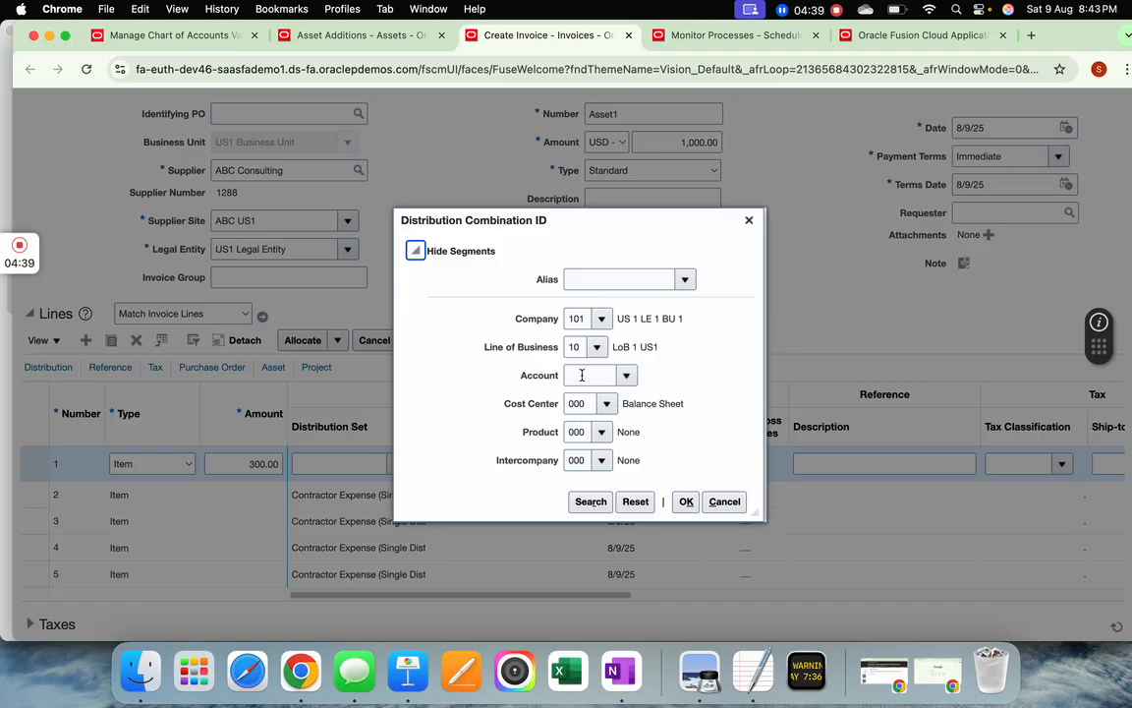
# Step: Set the Account segment of line 1's distribution combination to 15910 and accept the combination
pyautogui.click(582, 375)
pyautogui.write('159')
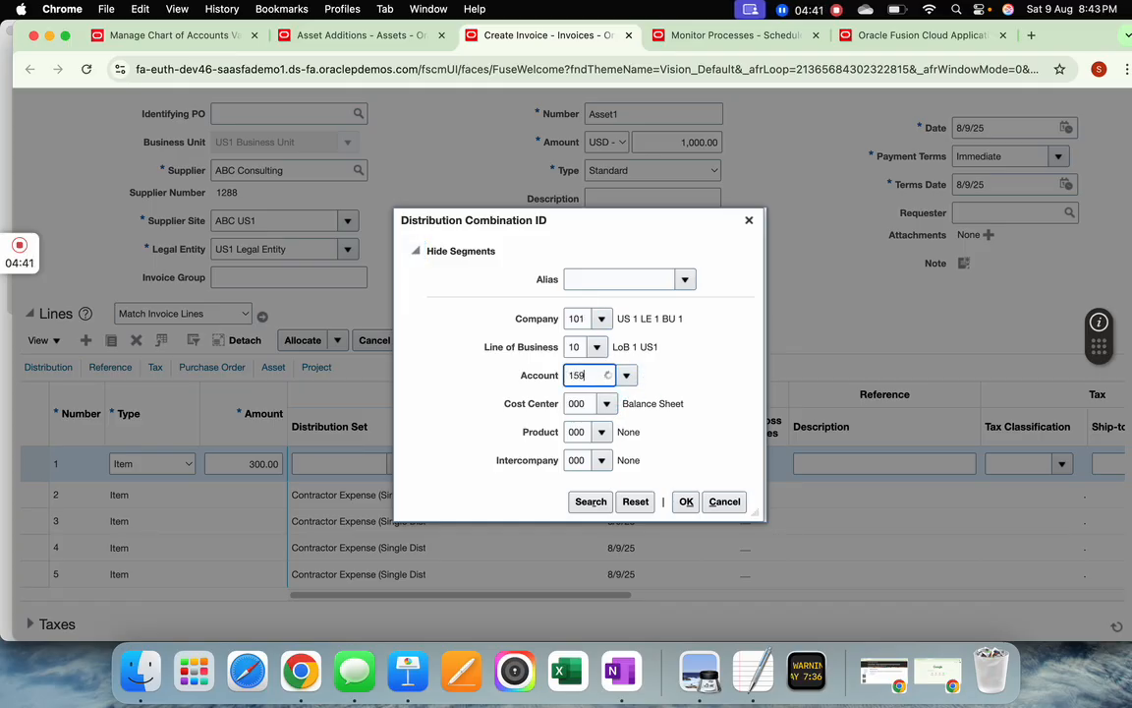
pyautogui.write('10')
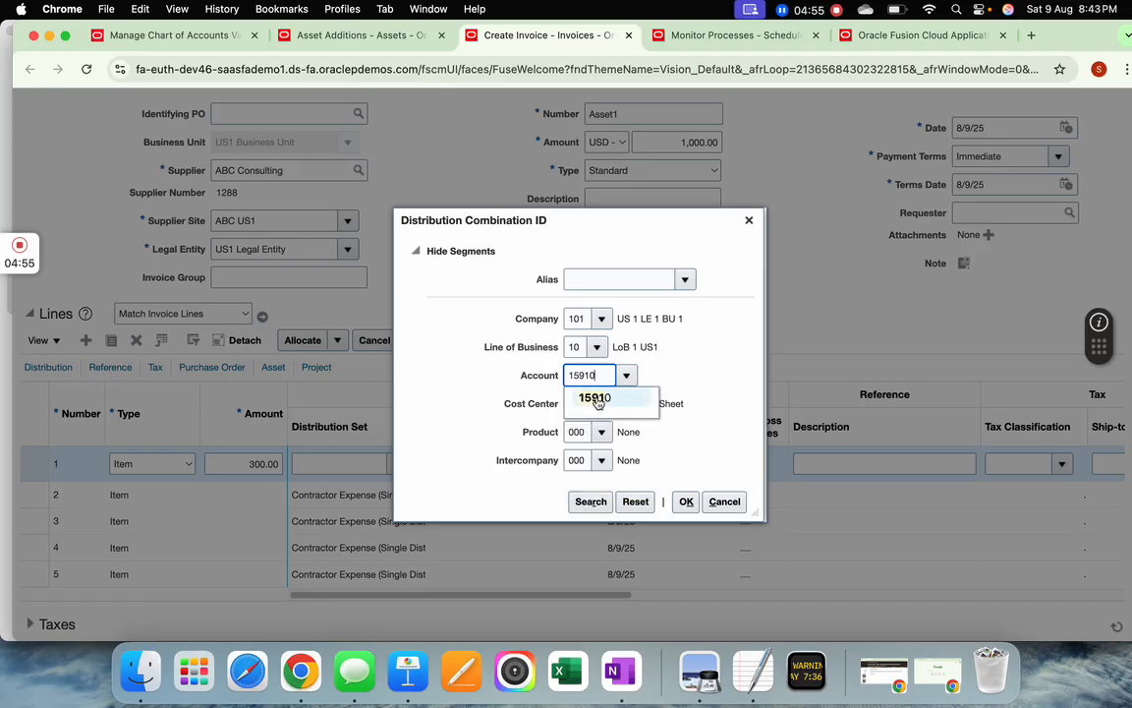
pyautogui.click(598, 398)
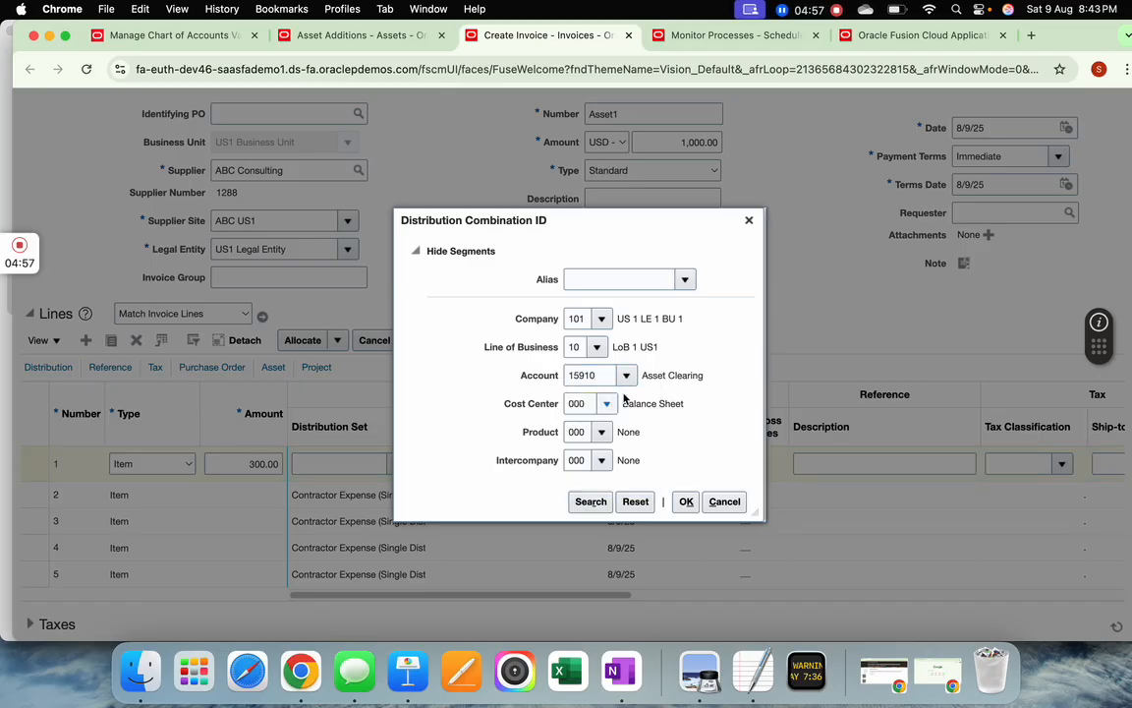
pyautogui.click(685, 503)
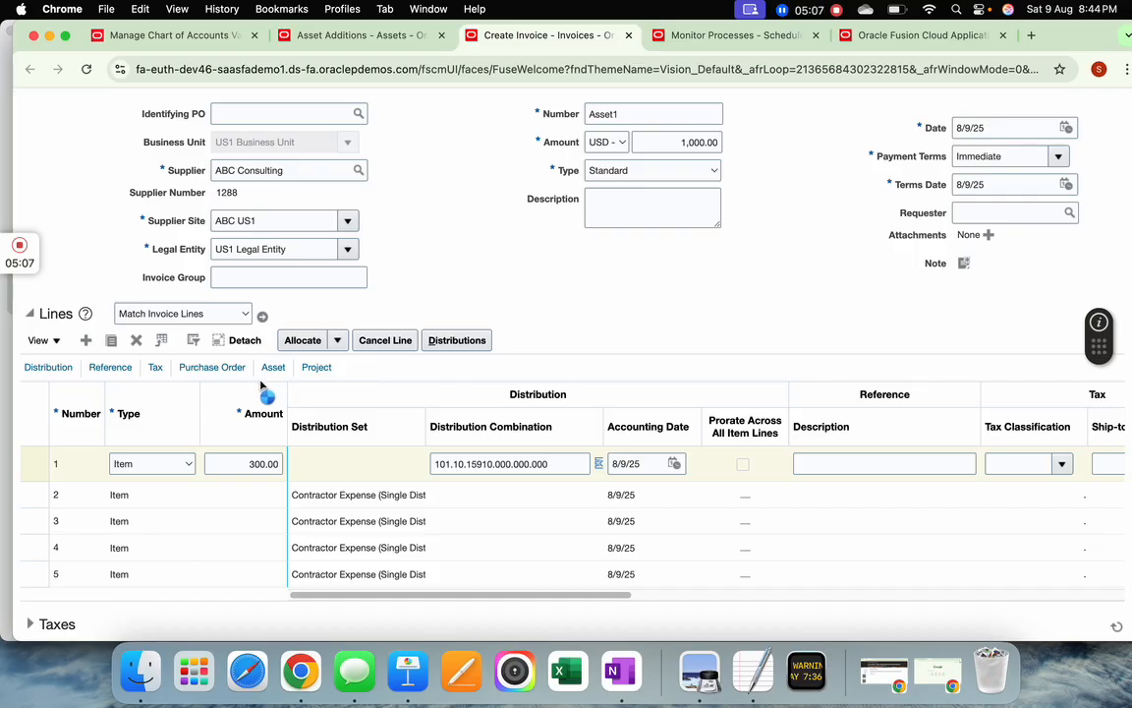
# Step: Go to the asset columns of the invoice lines, widen Asset Category, and add the asset Book column
pyautogui.click(273, 370)
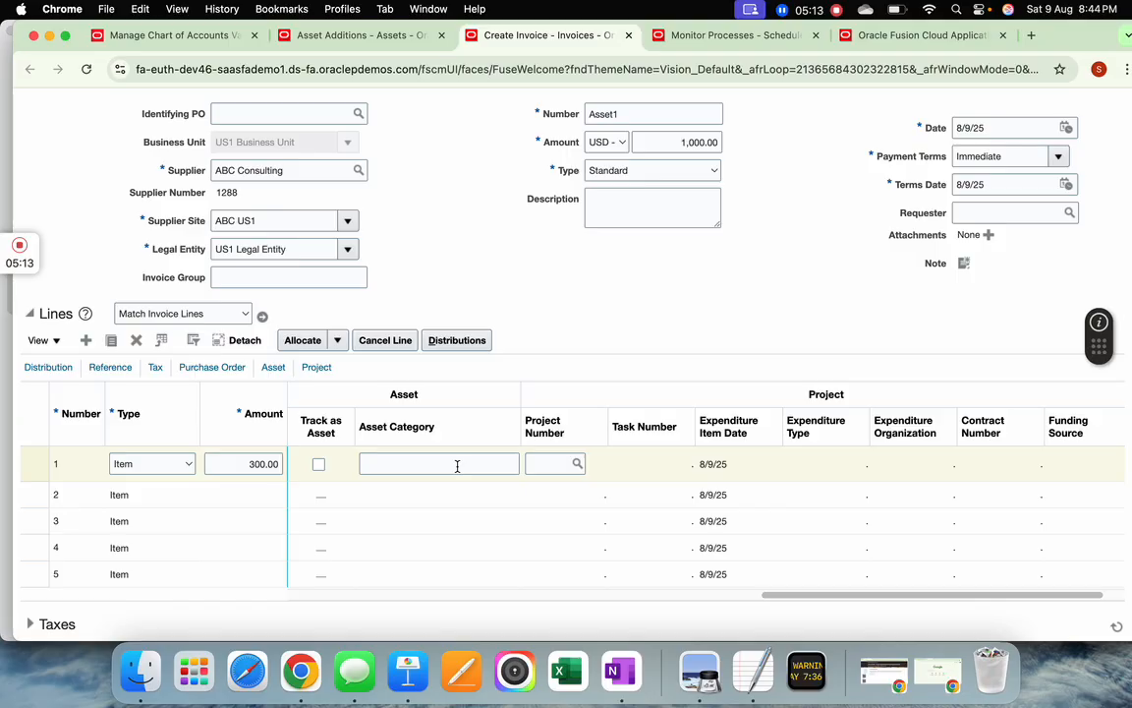
pyautogui.moveTo(534, 384); pyautogui.dragTo(569, 391)
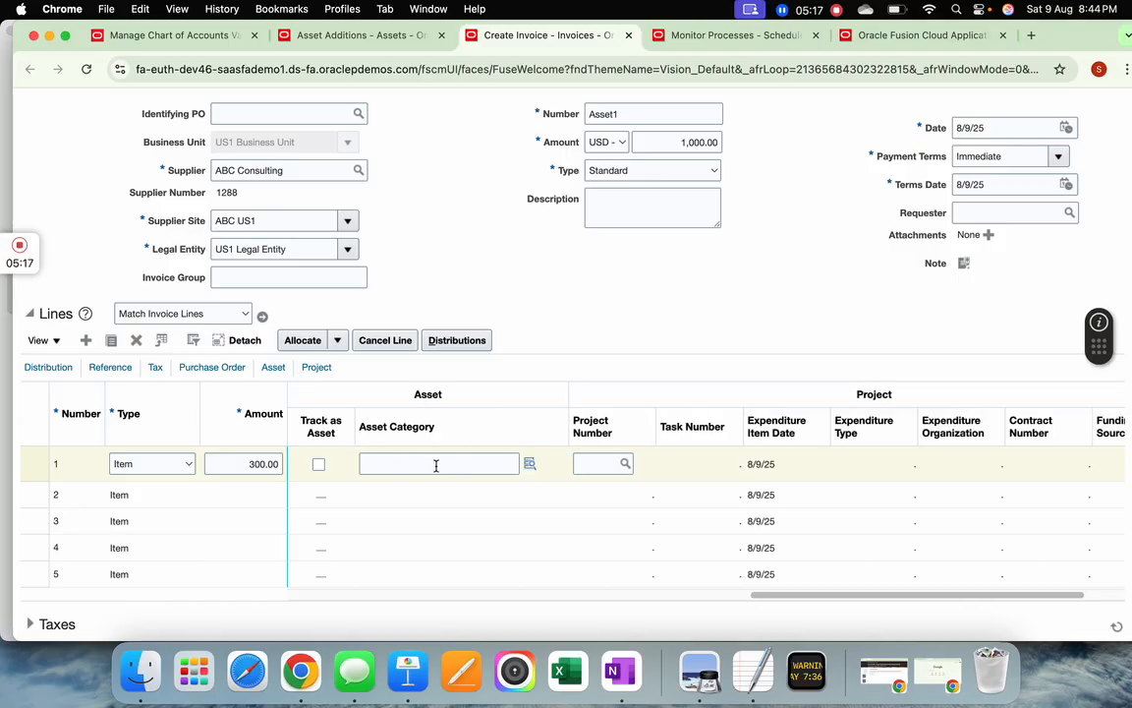
pyautogui.click(55, 341)
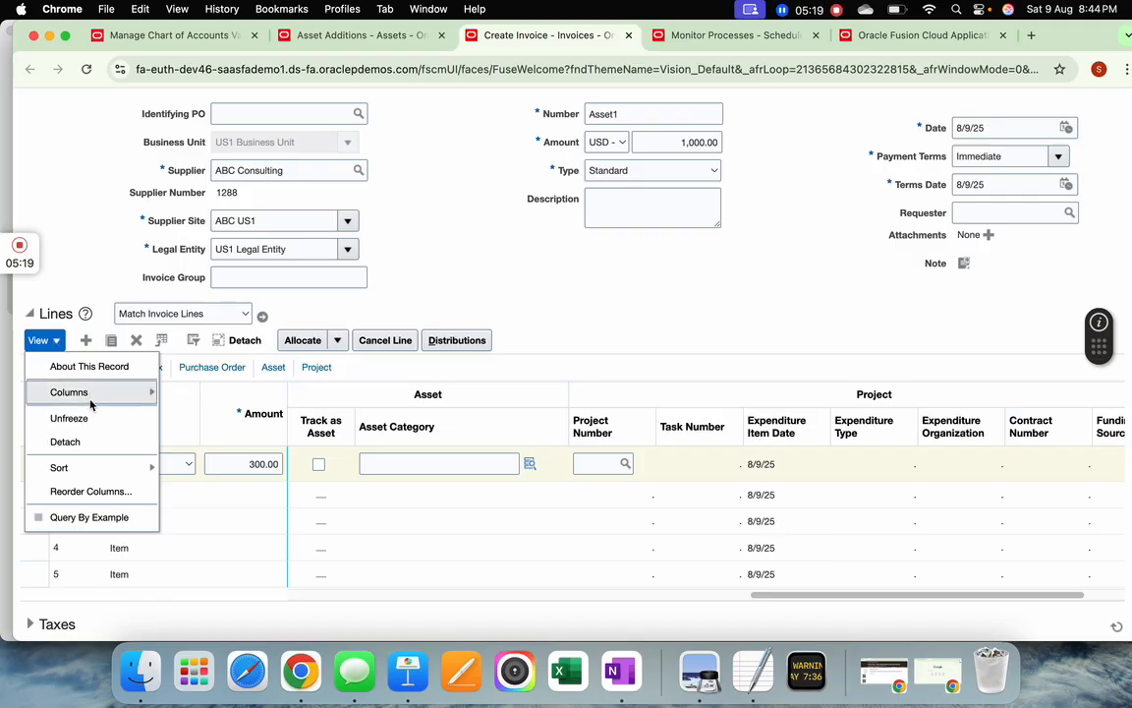
pyautogui.moveTo(84, 391)
pyautogui.moveTo(216, 509)
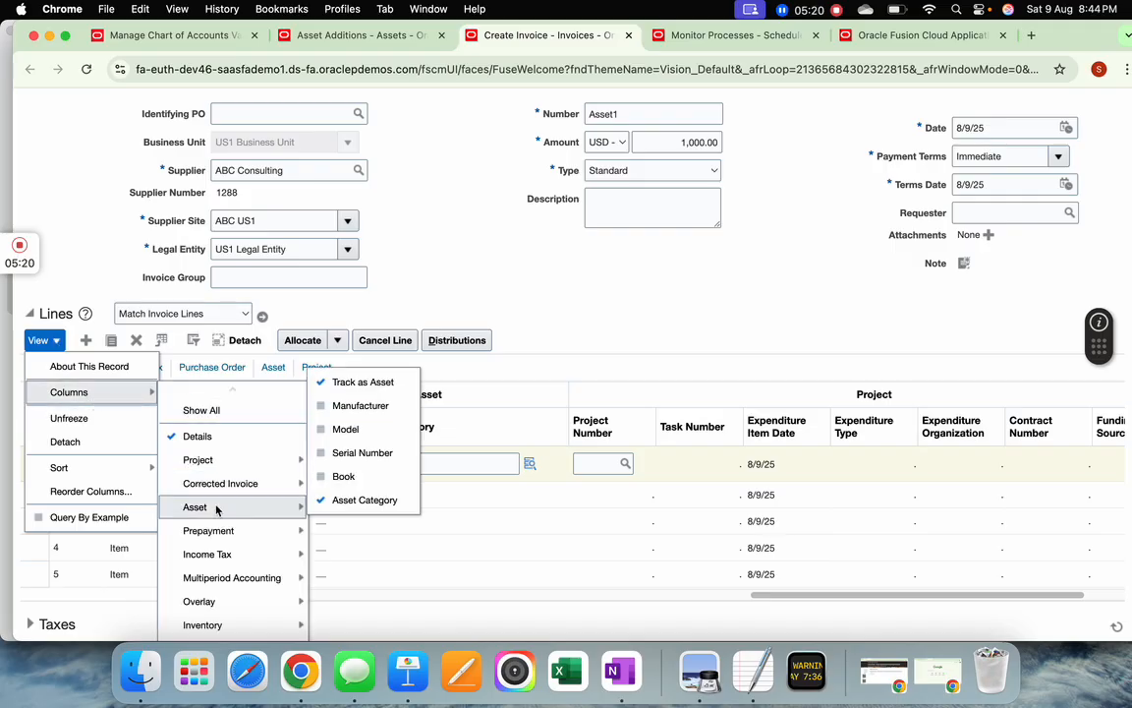
pyautogui.click(343, 475)
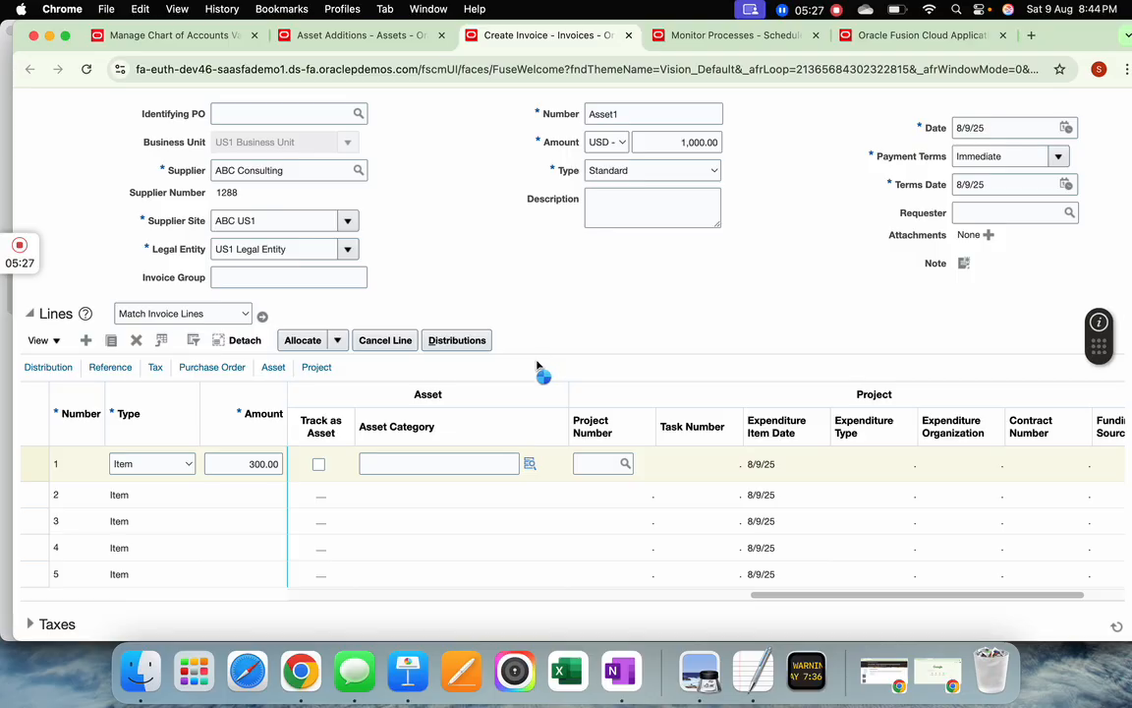
# Step: Check the scenarios table slide in Keynote and, back in Chrome, set line 1's asset book to US CORP
pyautogui.click(409, 663)
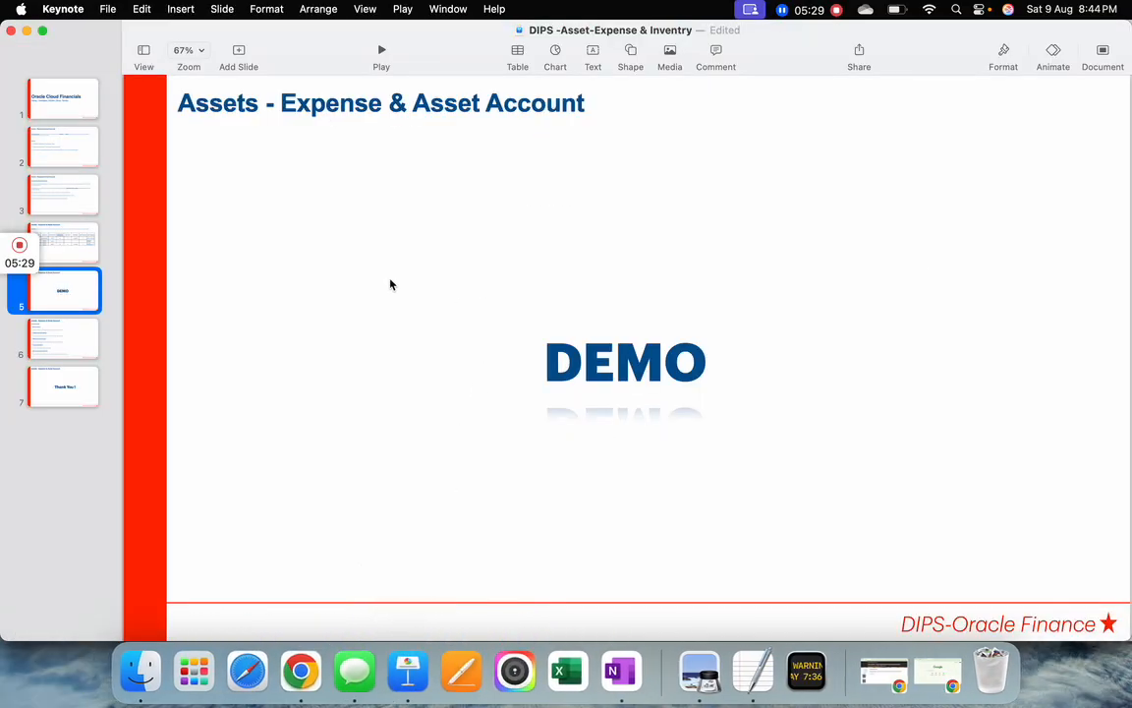
pyautogui.click(69, 246)
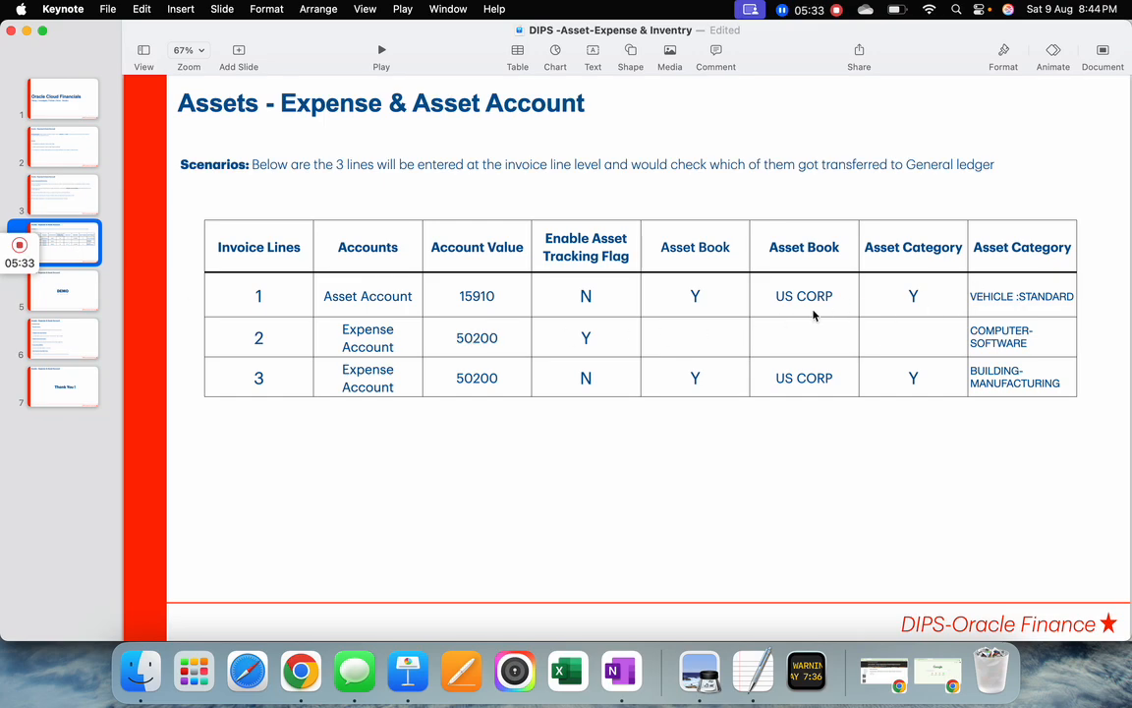
pyautogui.click(300, 670)
pyautogui.click(465, 464)
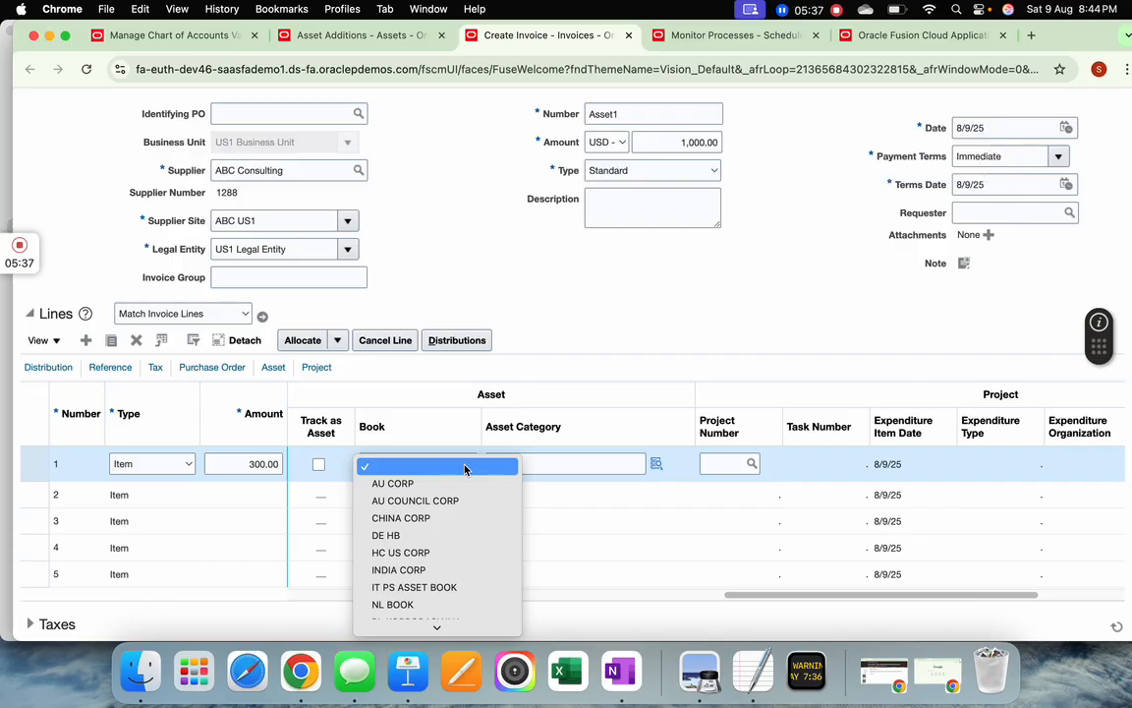
pyautogui.press('u')
pyautogui.press('u')
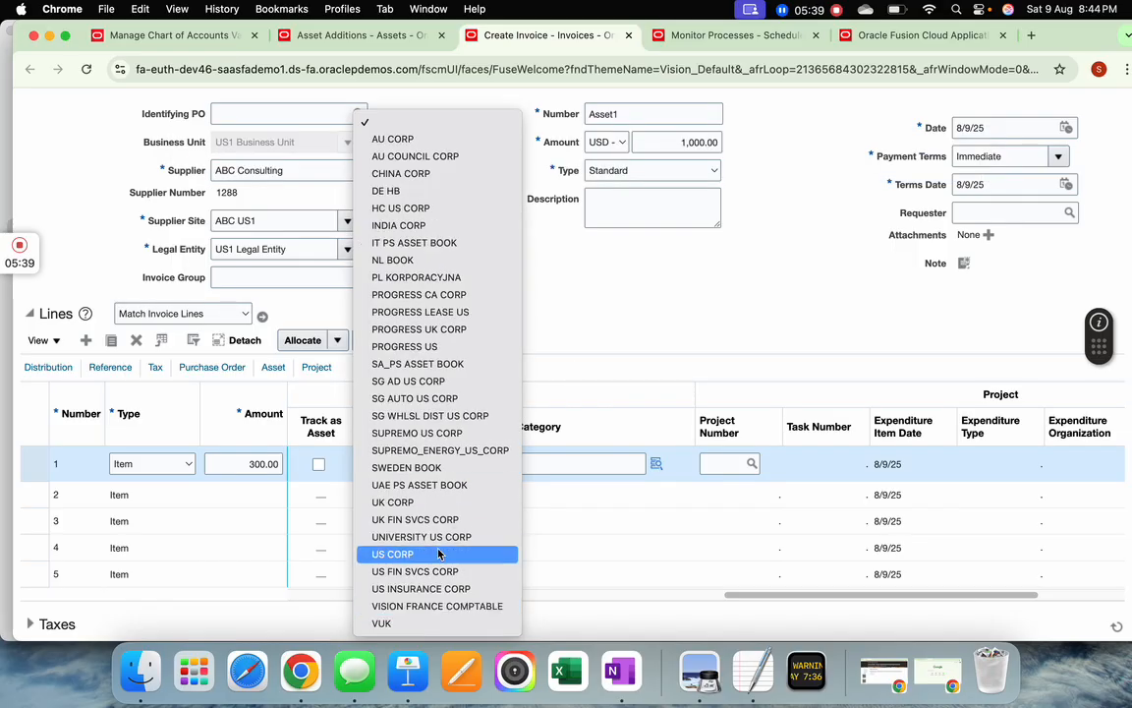
pyautogui.click(423, 553)
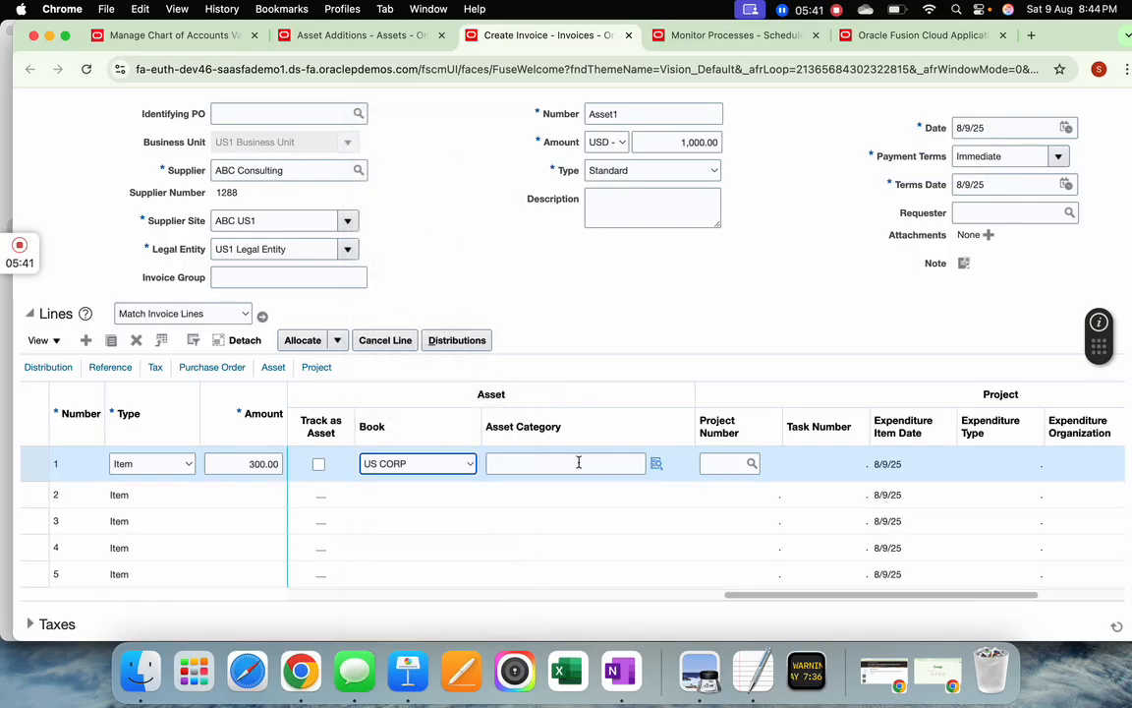
# Step: Assign line 1 the asset category with major category VEHICLE and minor category STANDARD
pyautogui.click(618, 462)
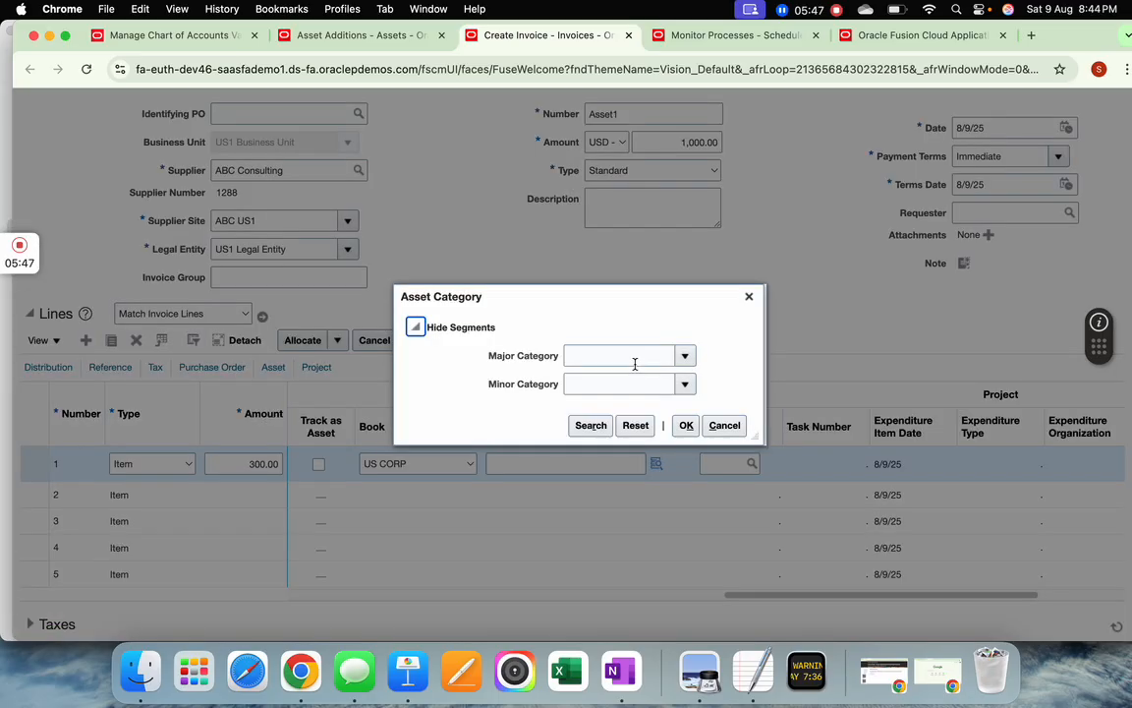
pyautogui.click(605, 357)
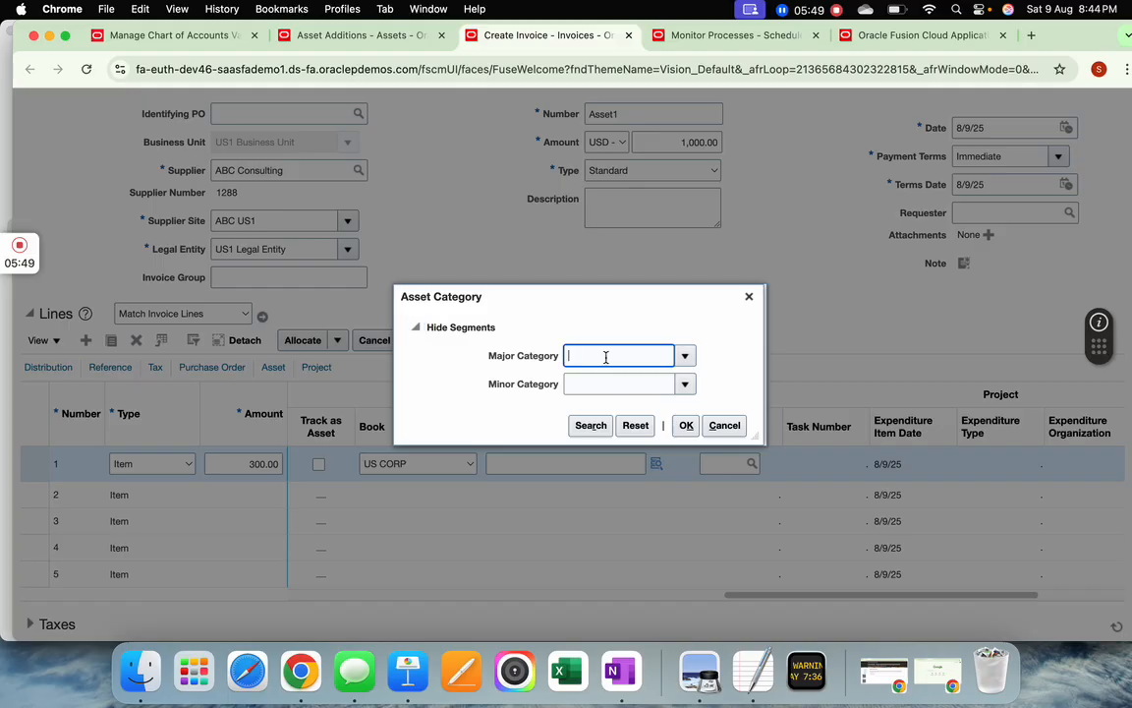
pyautogui.write('Vehi')
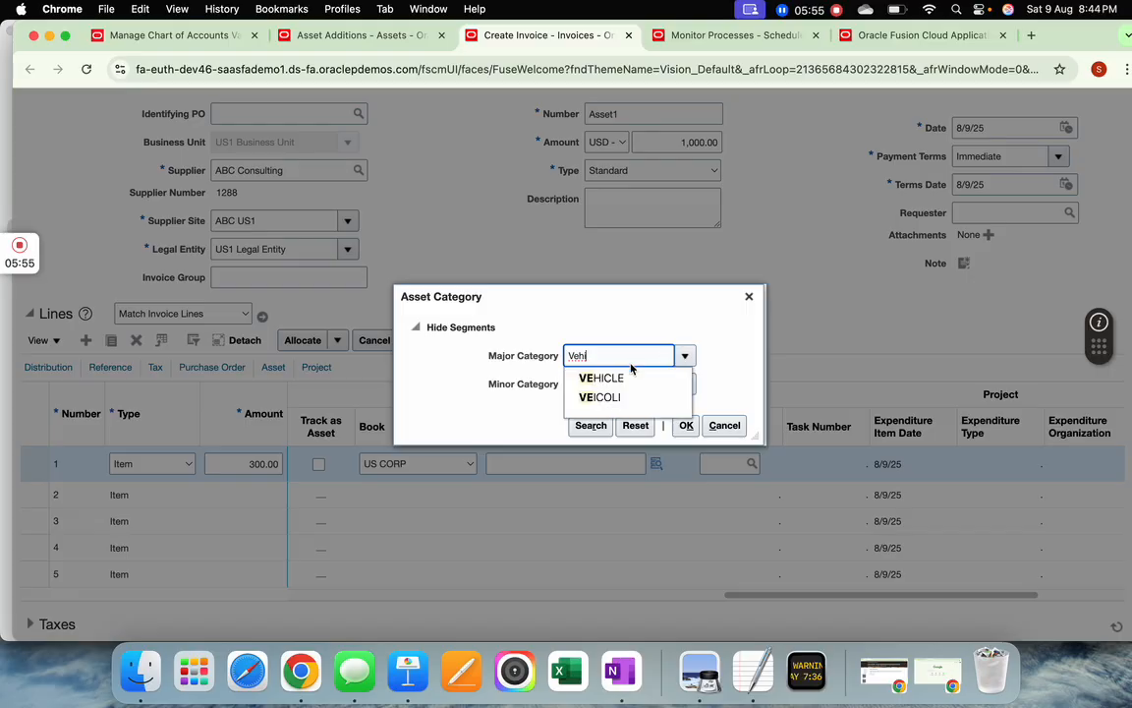
pyautogui.click(615, 373)
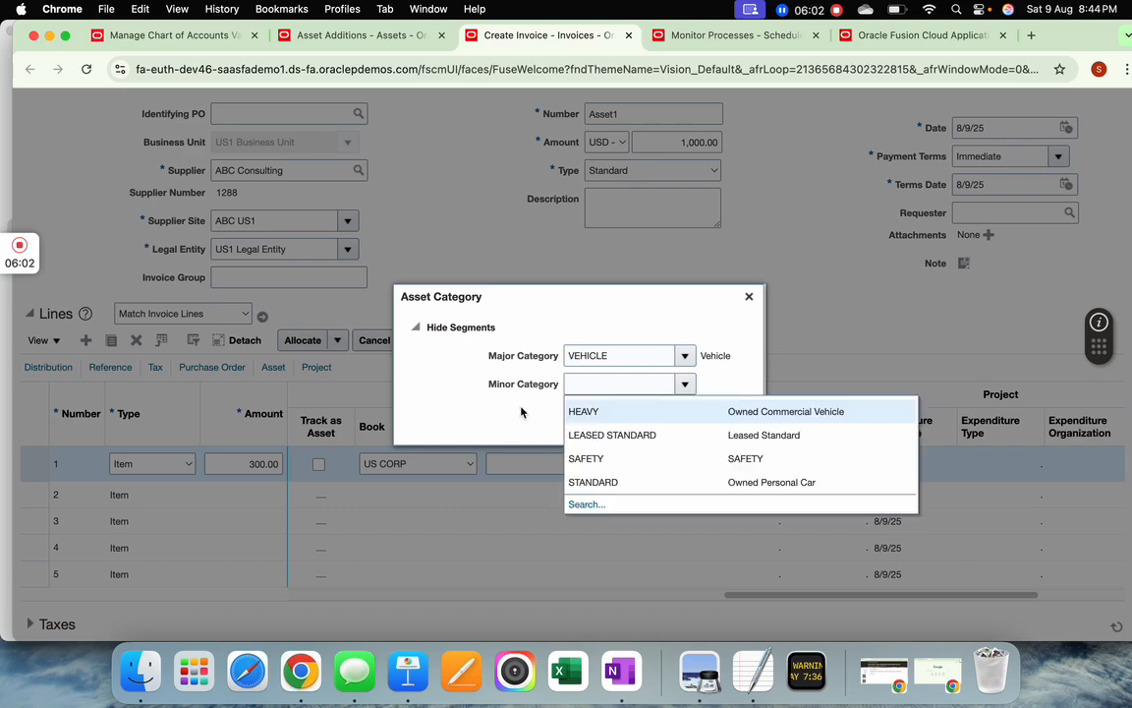
pyautogui.click(614, 482)
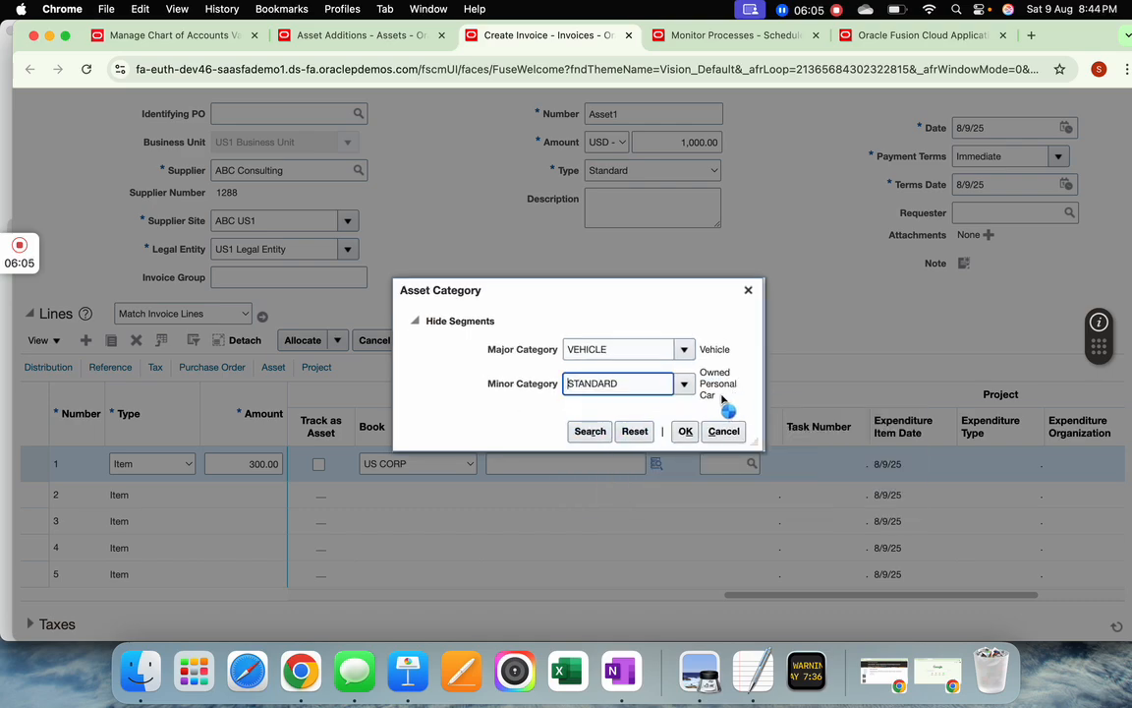
pyautogui.click(685, 430)
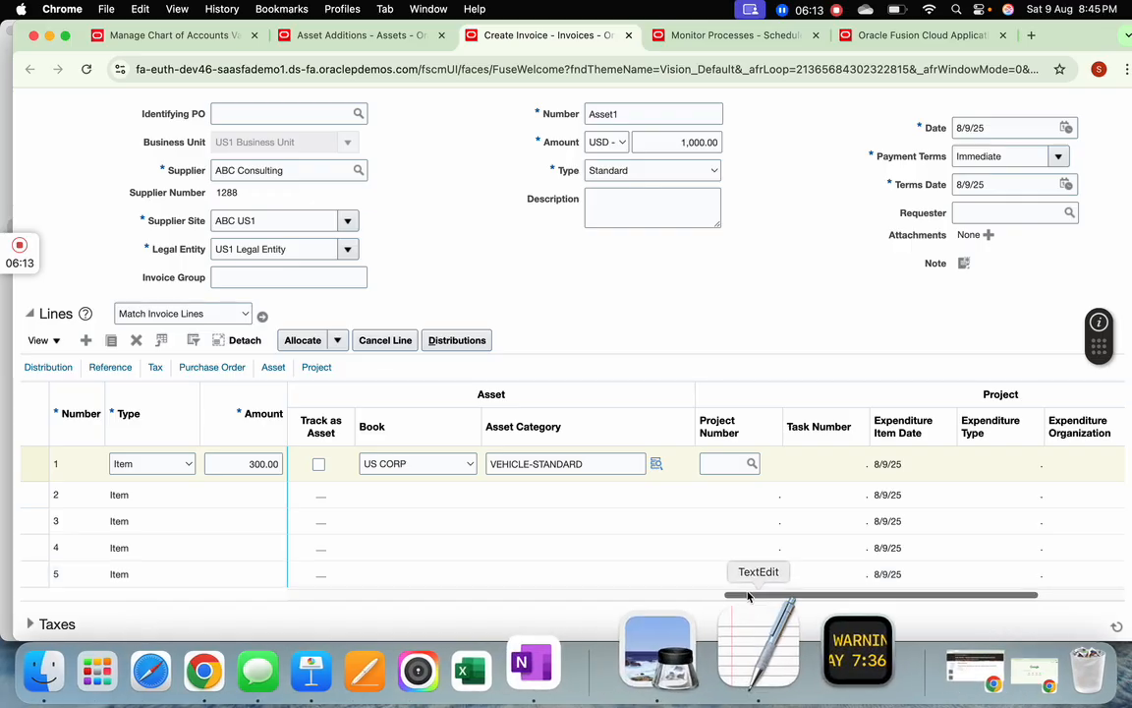
# Step: Enter an amount of 500 on invoice line 2 and clear its distribution set
pyautogui.scroll(3, 648, 550)
pyautogui.hscroll(-5, 648, 605)
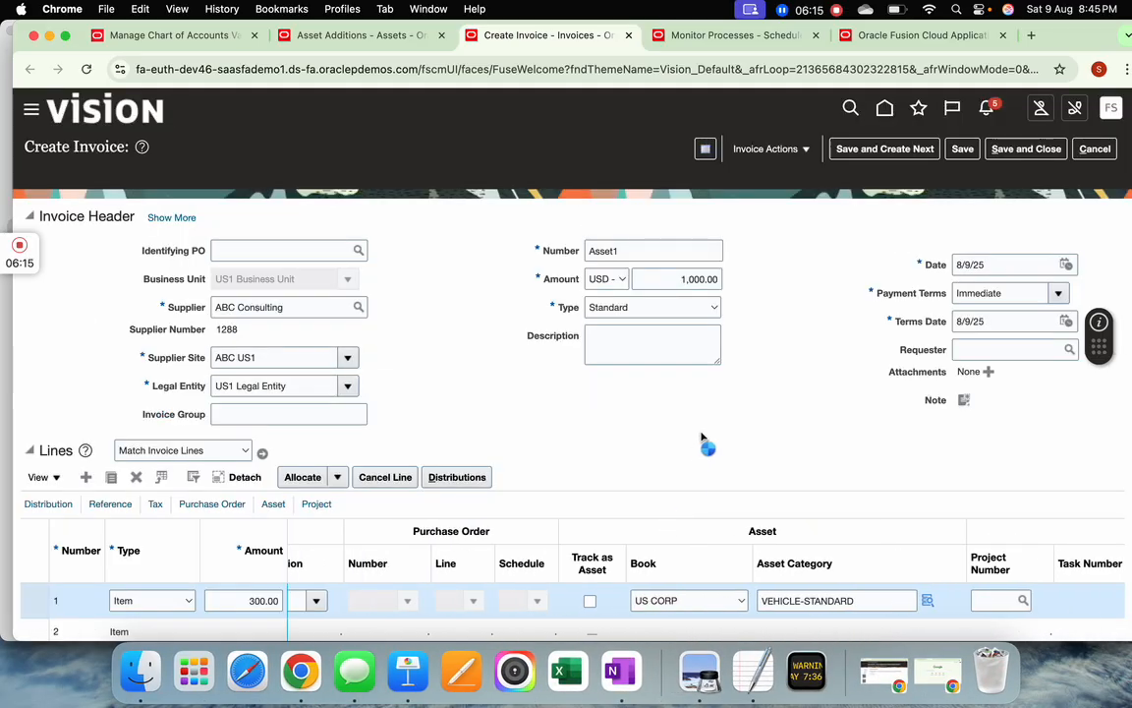
pyautogui.scroll(-5, 709, 437)
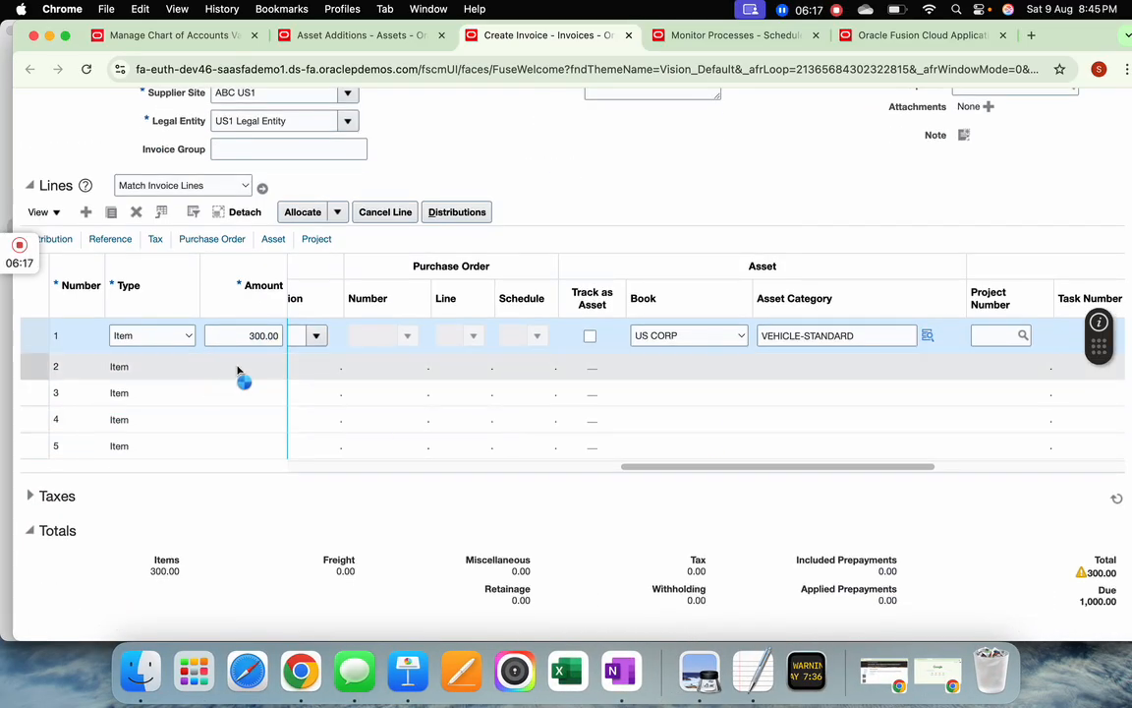
pyautogui.click(275, 369)
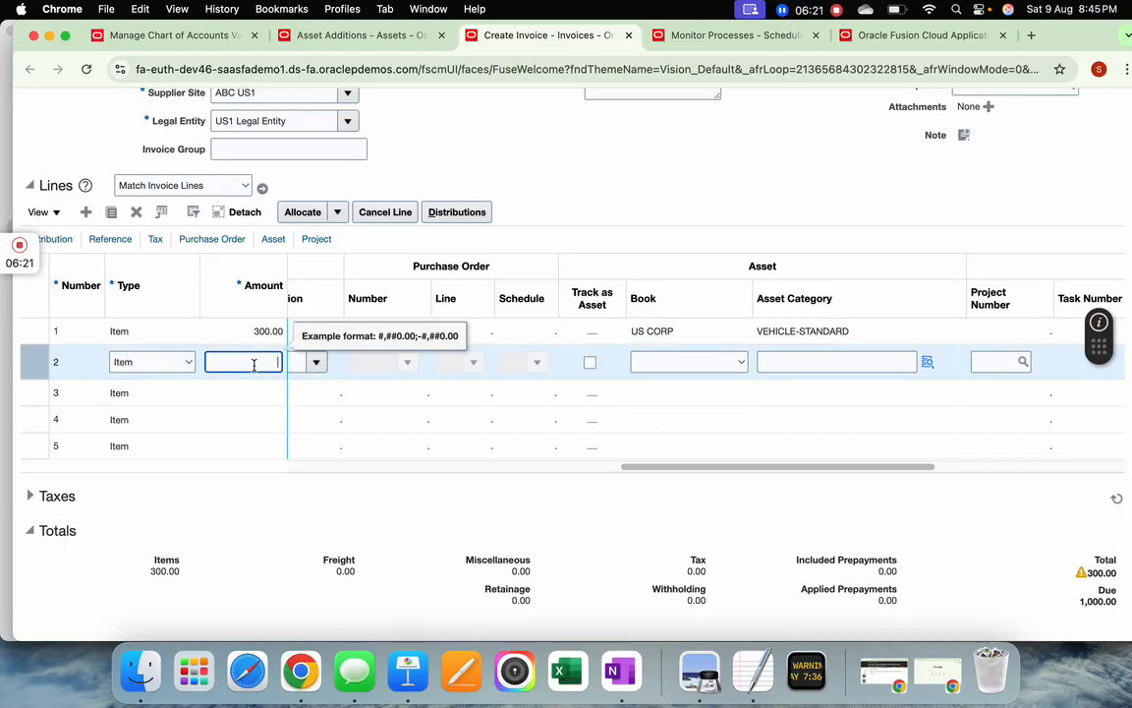
pyautogui.write('500')
pyautogui.press('Tab')
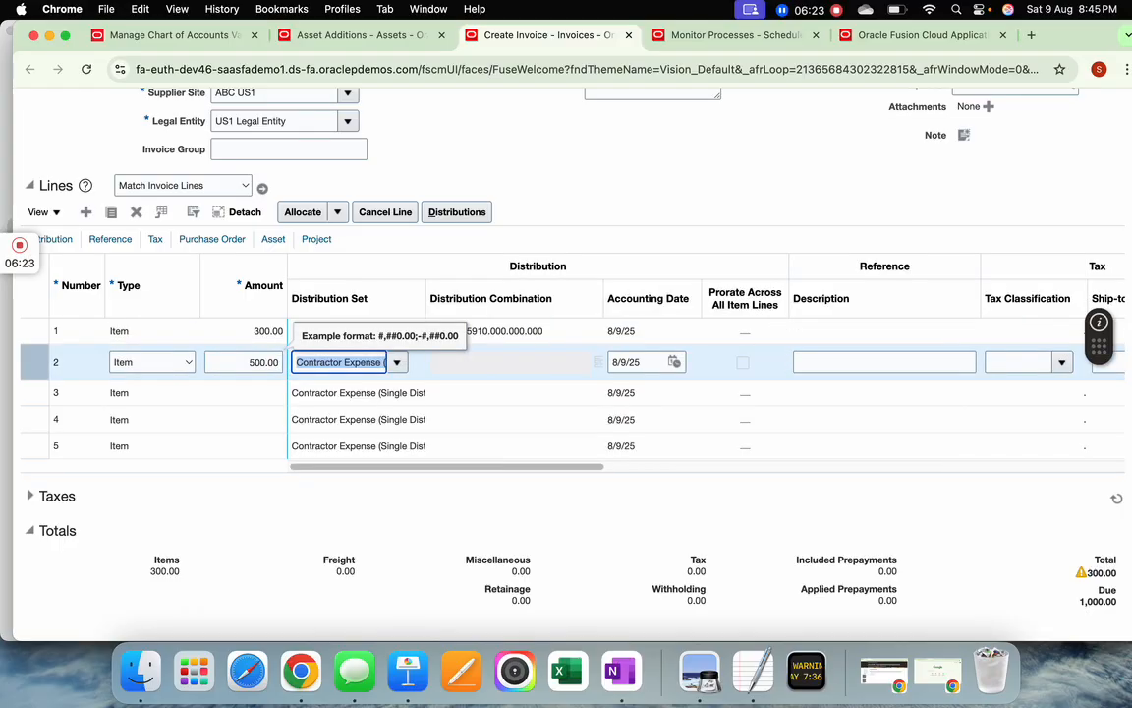
pyautogui.press('Tab')
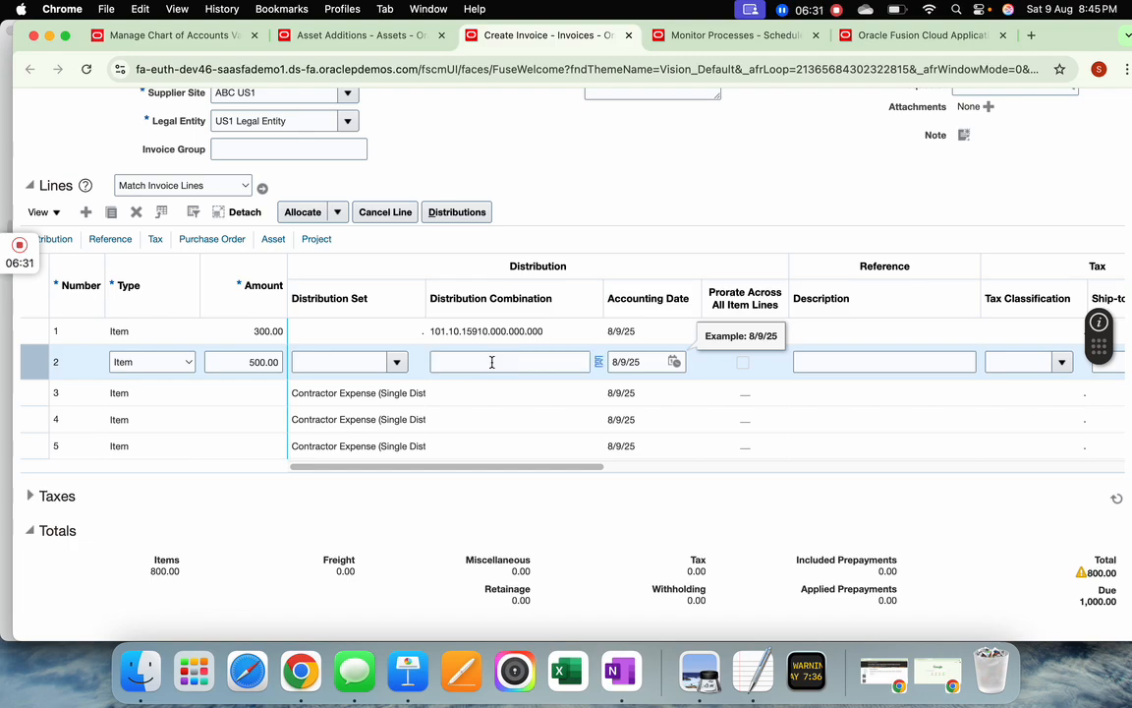
# Step: Set line 2's distribution combination to use account 50200, checking the scenarios slide in Keynote before returning to Chrome
pyautogui.click(600, 363)
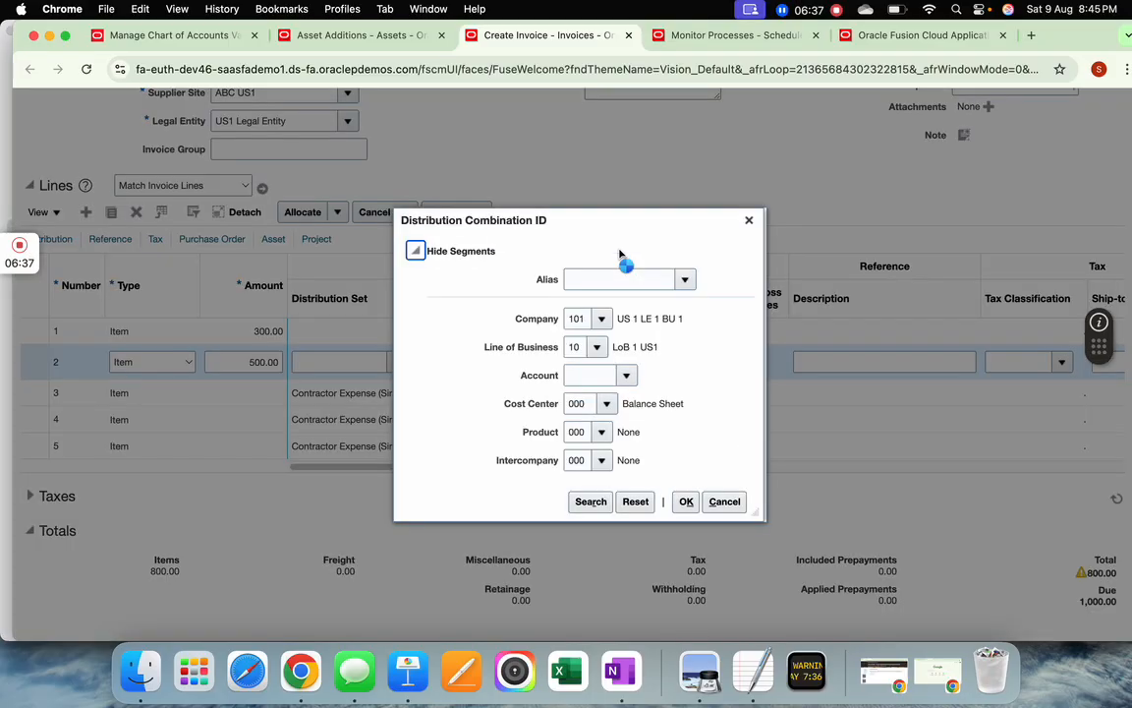
pyautogui.click(595, 374)
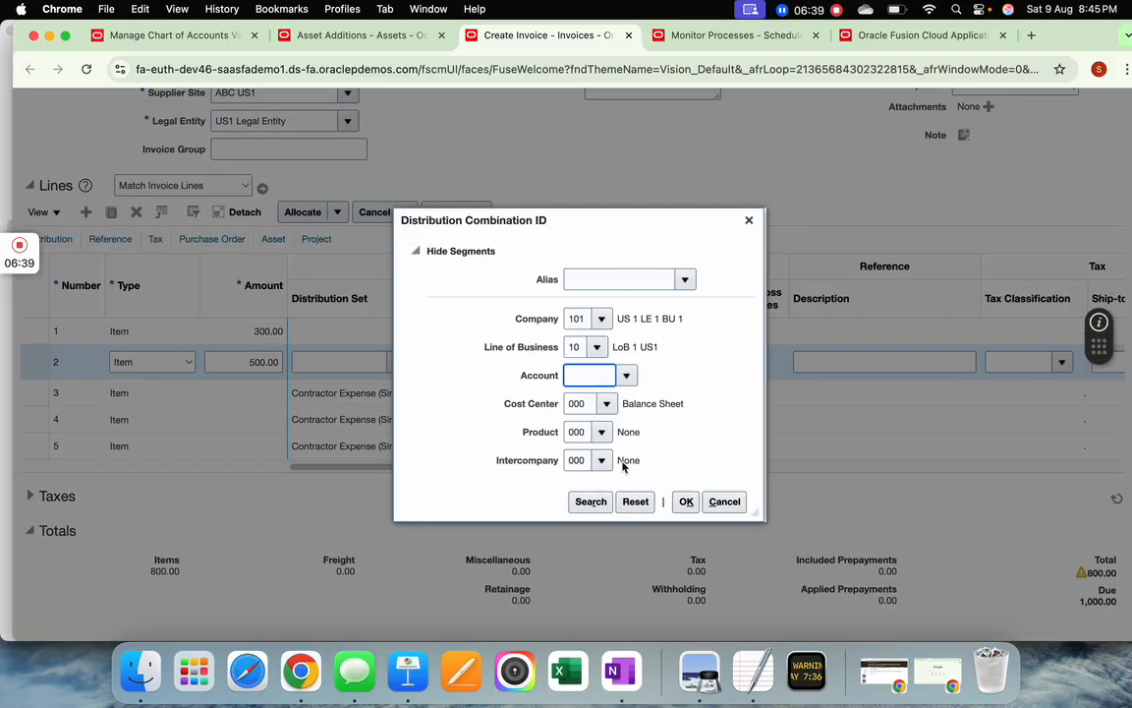
pyautogui.click(416, 676)
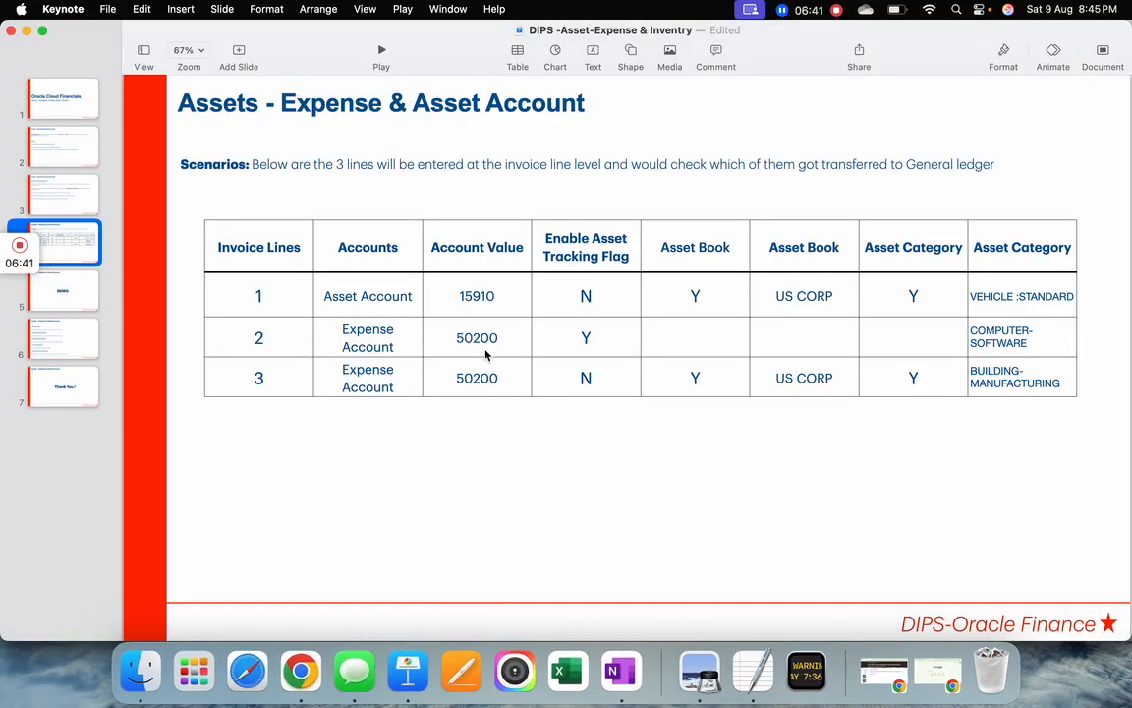
pyautogui.press('super+Tab')
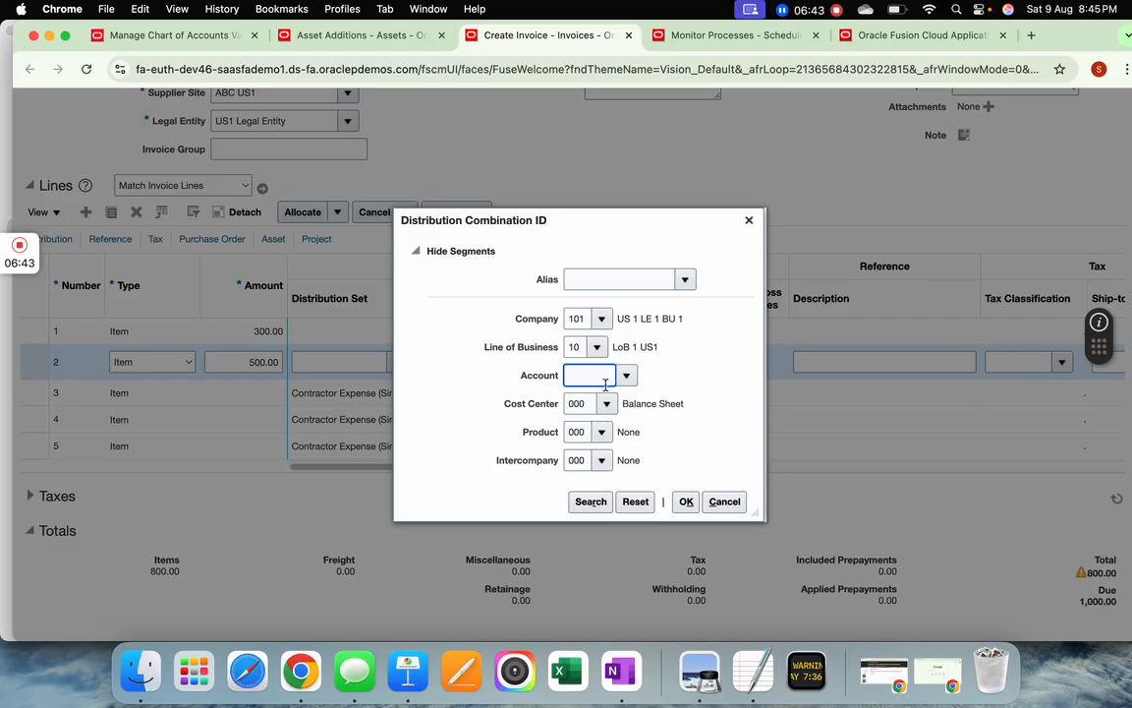
pyautogui.write('50200')
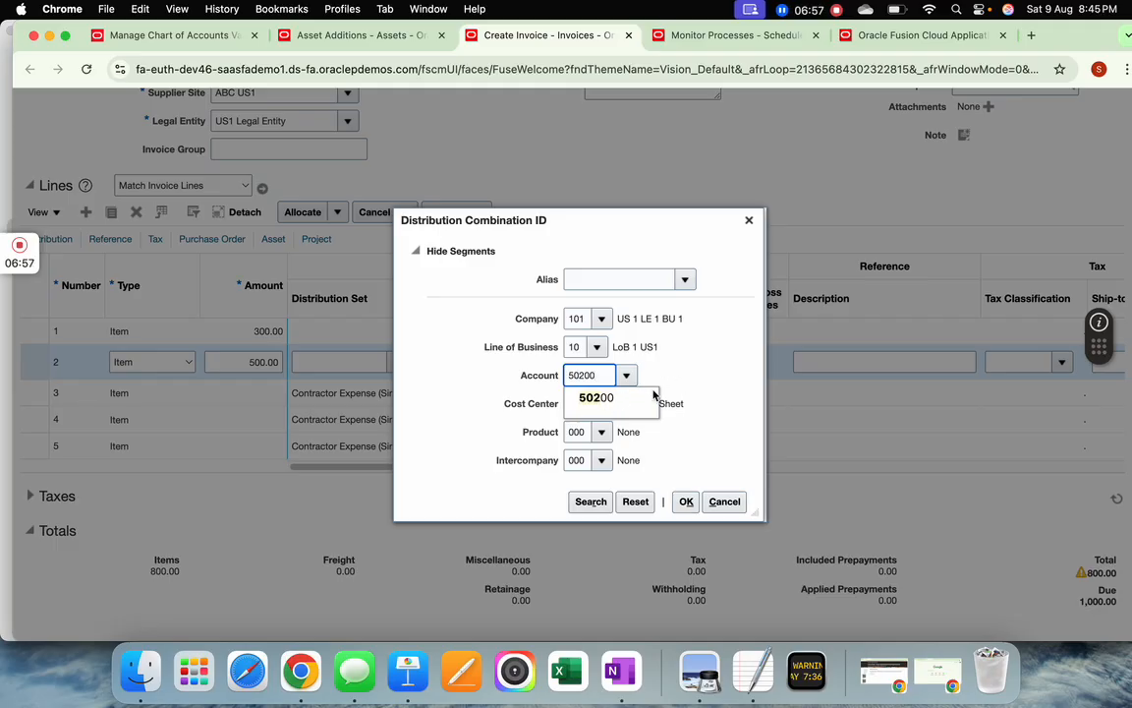
pyautogui.click(592, 401)
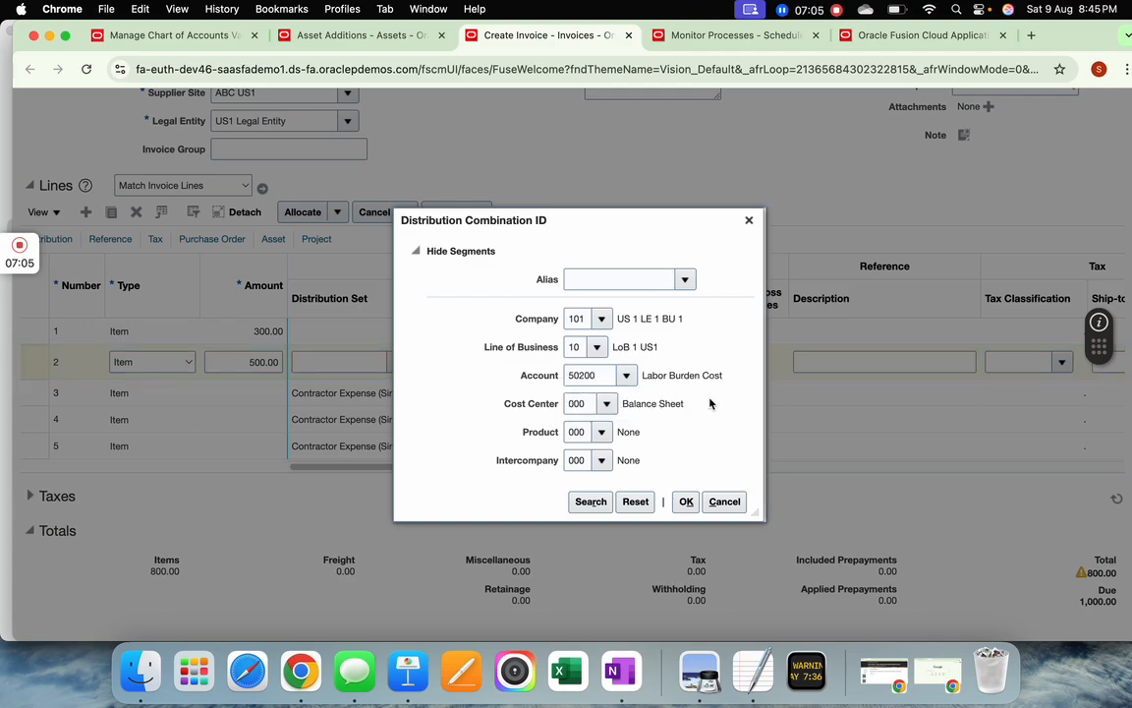
pyautogui.click(686, 502)
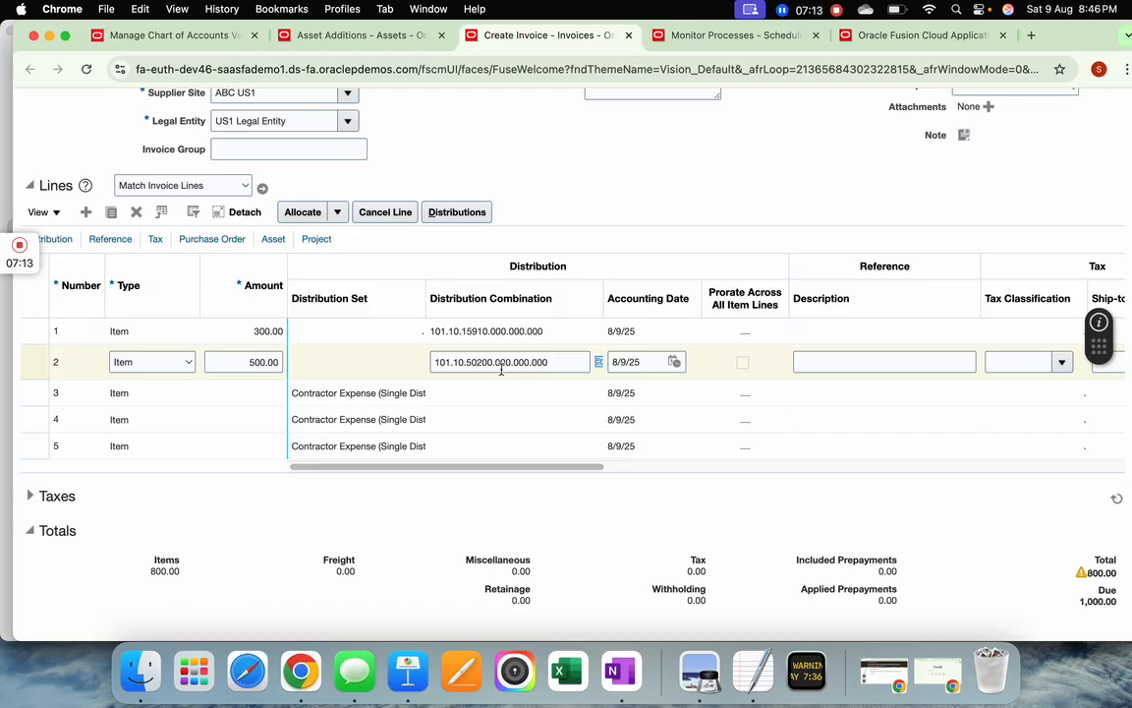
# Step: Look up value 50200 in the Corporate Account value set to check its account type
pyautogui.click(169, 37)
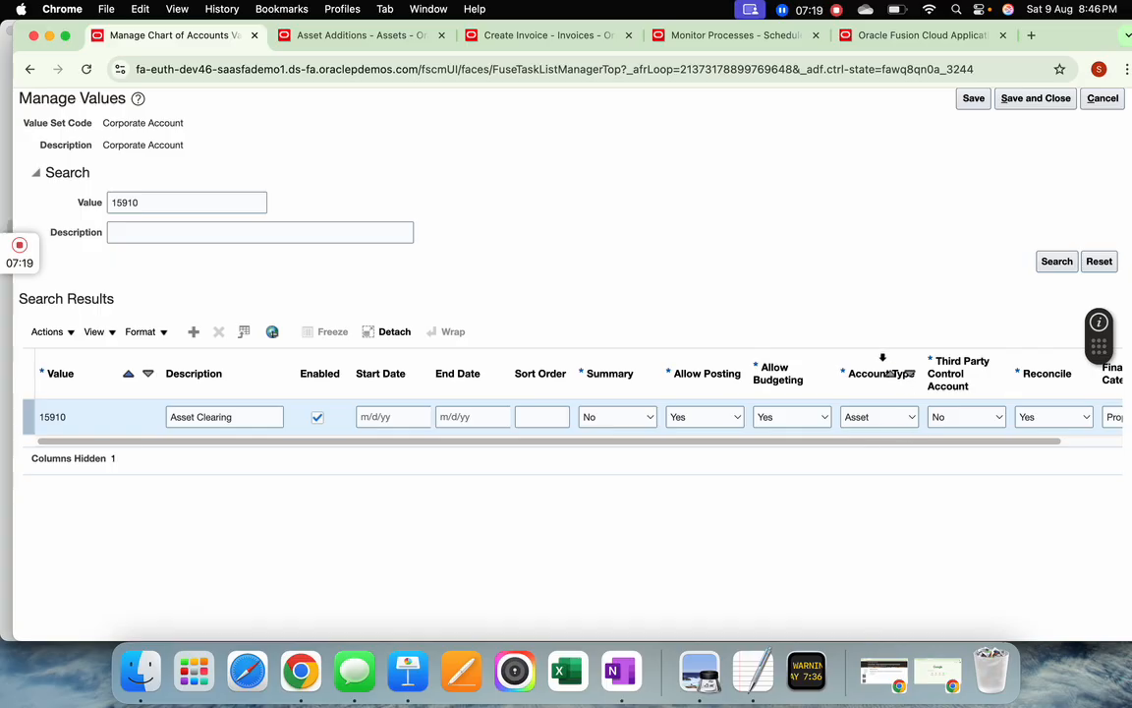
pyautogui.moveTo(149, 202); pyautogui.dragTo(83, 205)
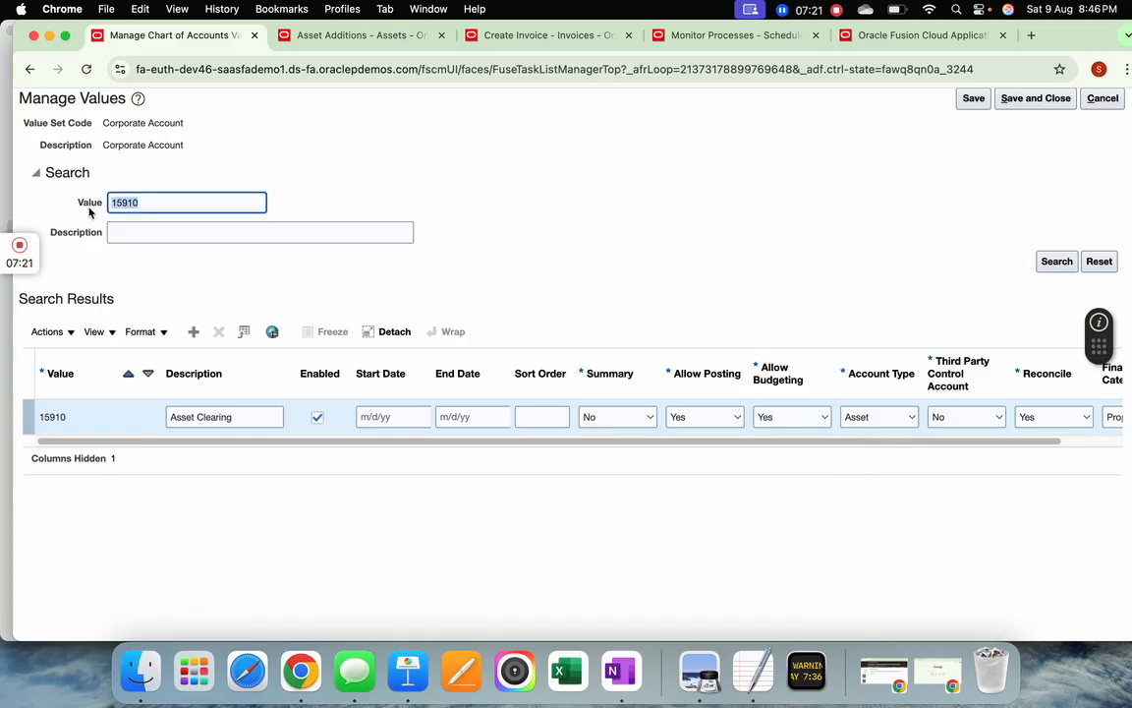
pyautogui.write('50200')
pyautogui.click(1058, 262)
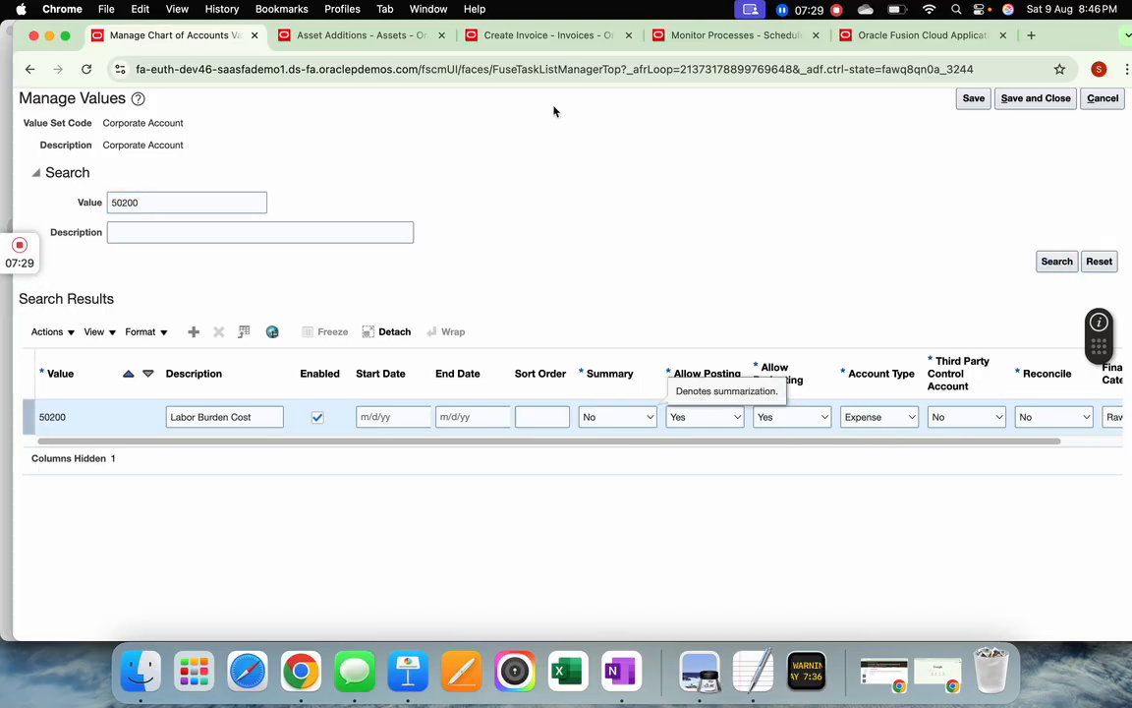
# Step: Back in the invoice, mark line 2 to be tracked as an asset and set its asset book to US CORP
pyautogui.click(471, 32)
pyautogui.scroll(-5, 491, 309)
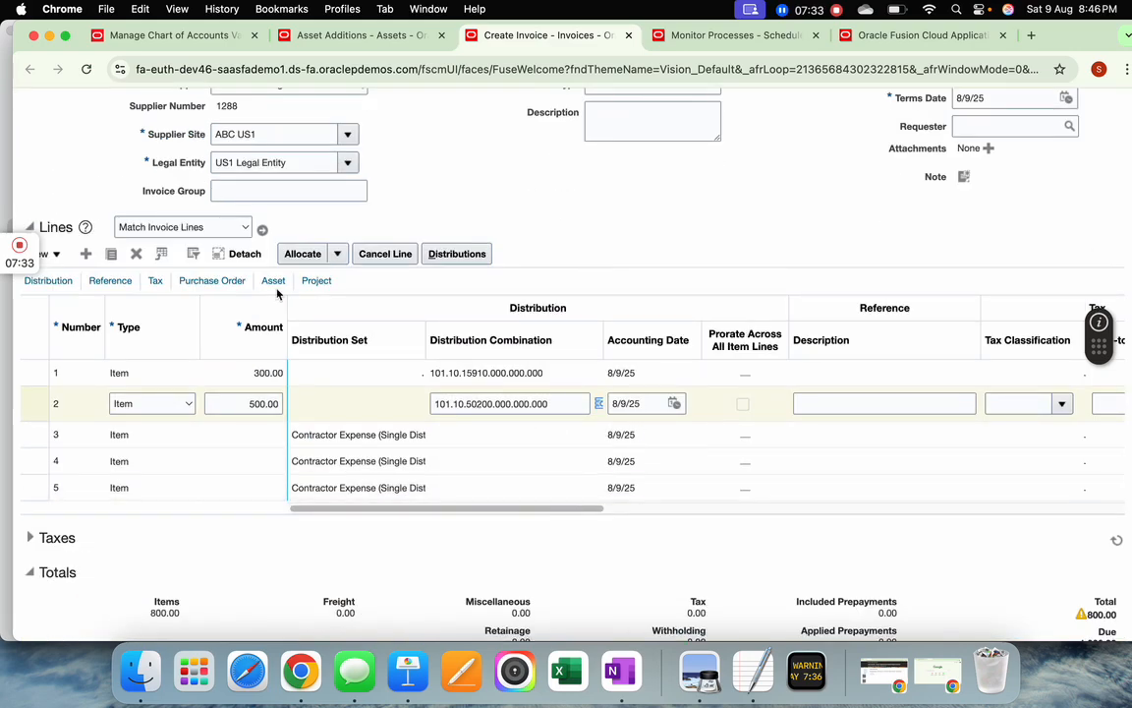
pyautogui.click(274, 281)
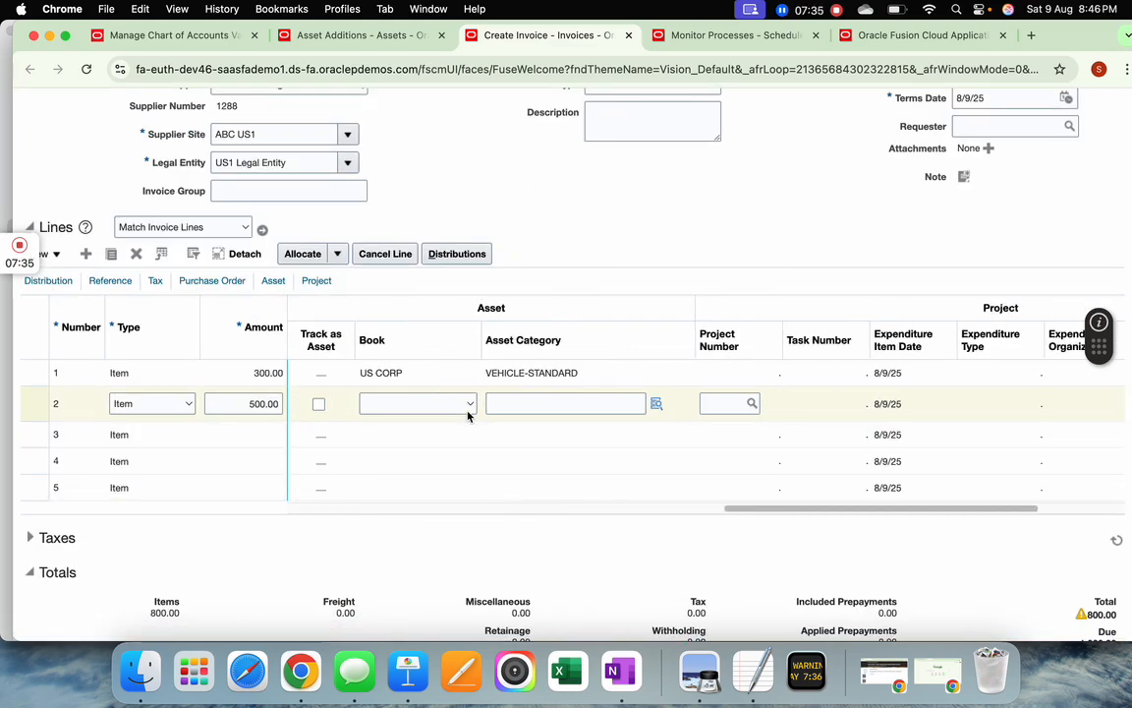
pyautogui.click(318, 408)
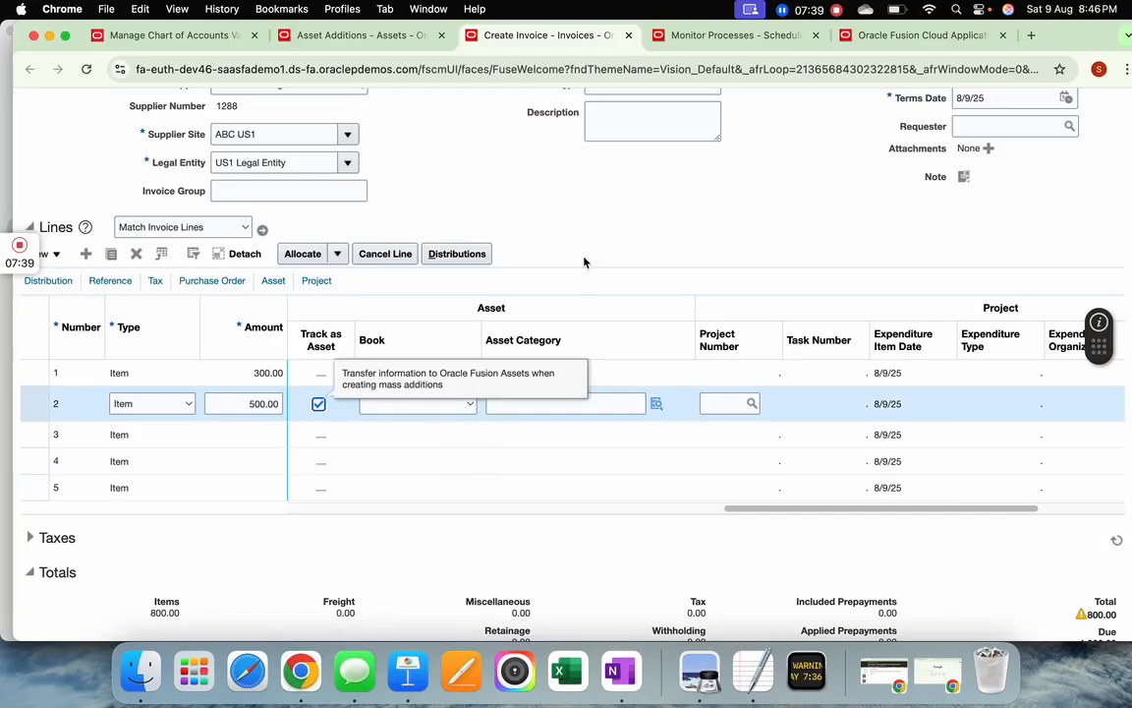
pyautogui.click(468, 403)
pyautogui.press('u')
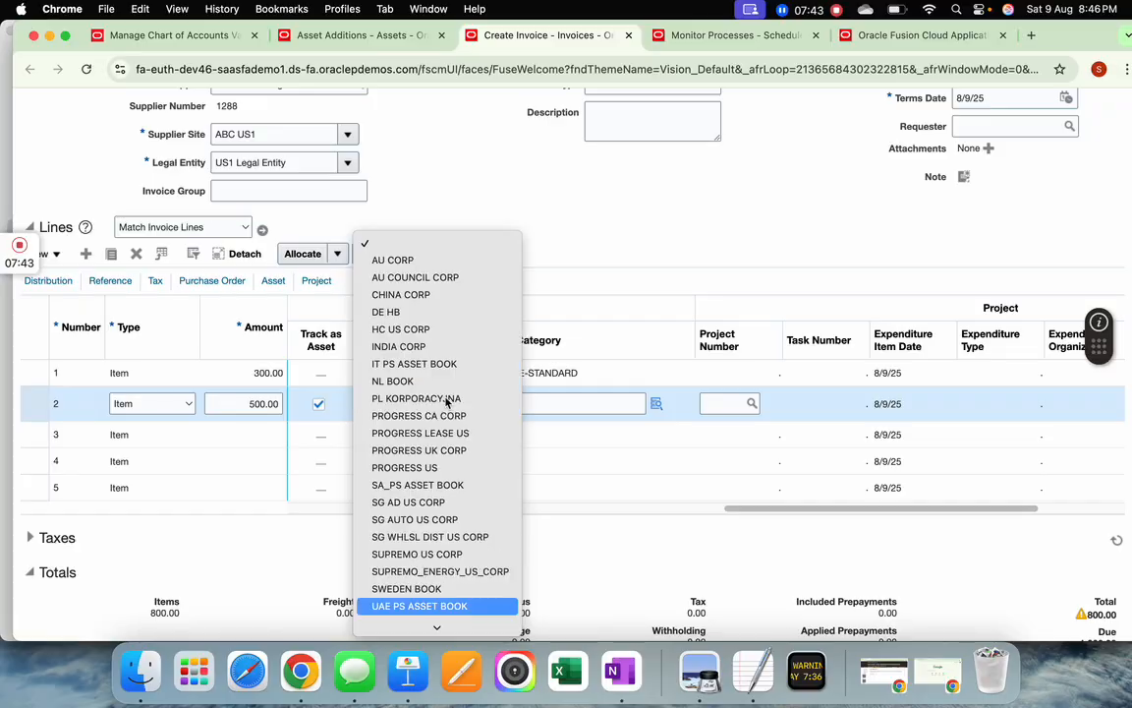
pyautogui.press('s')
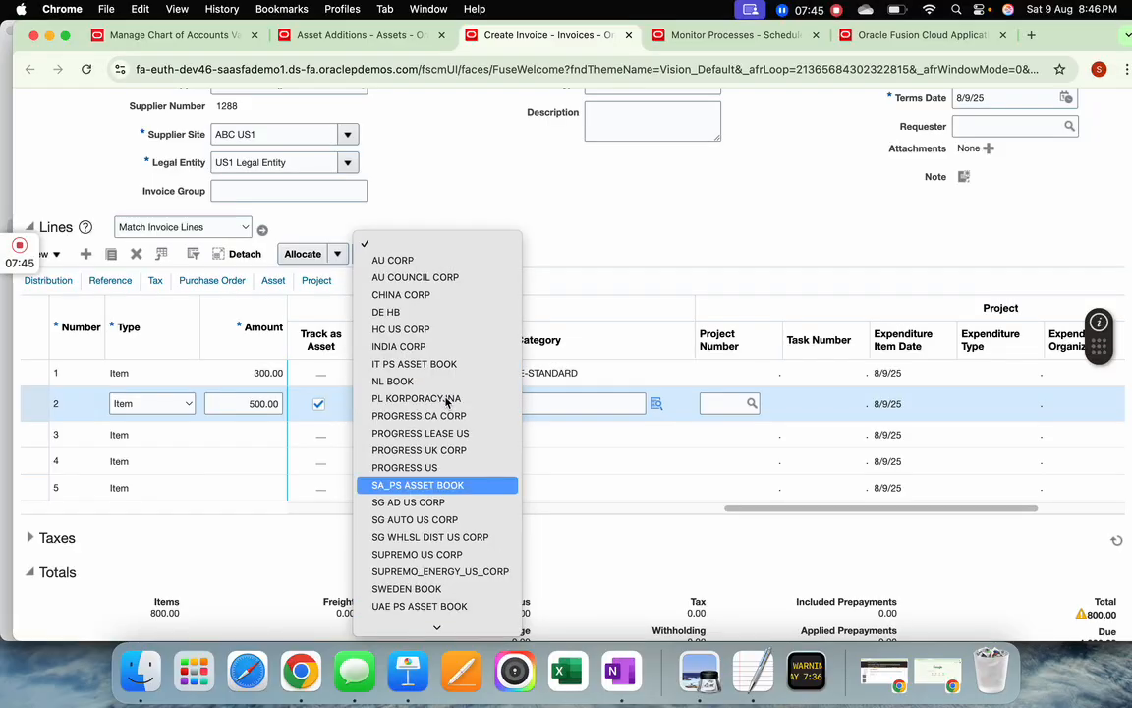
pyautogui.press('u')
pyautogui.scroll(-3, 447, 401)
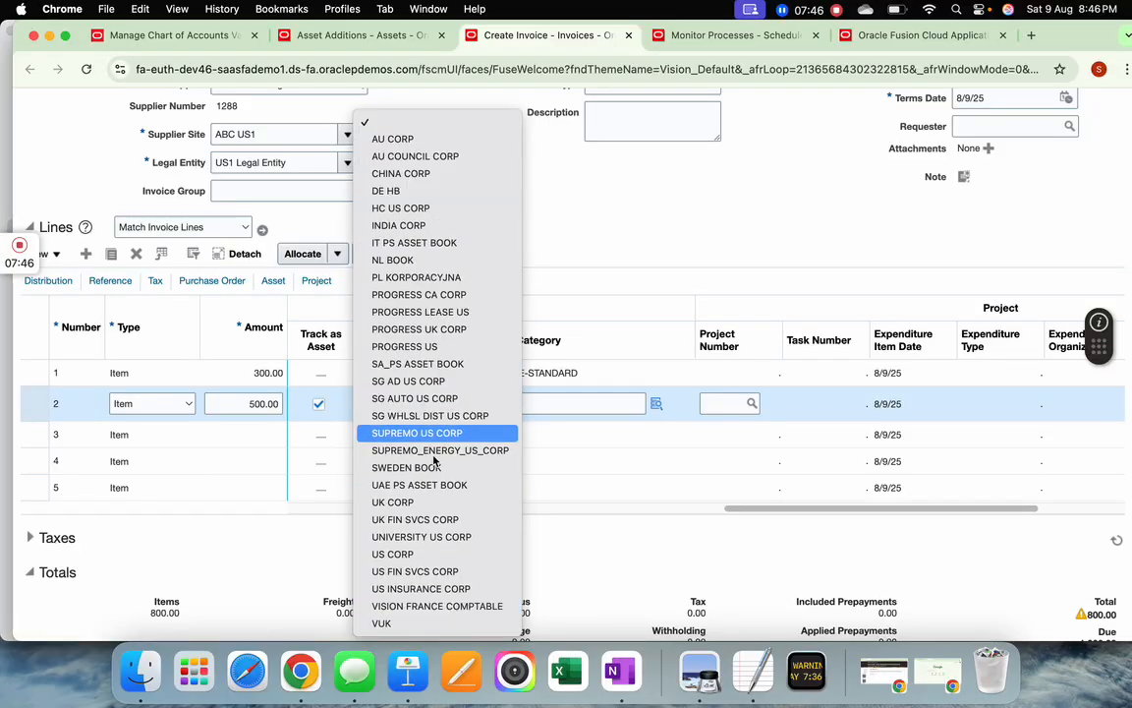
pyautogui.click(422, 553)
# Step: Check the scenarios slide in Keynote and, back in Chrome, assign line 2 the asset category COMPUTER-HARDWARE
pyautogui.click(656, 405)
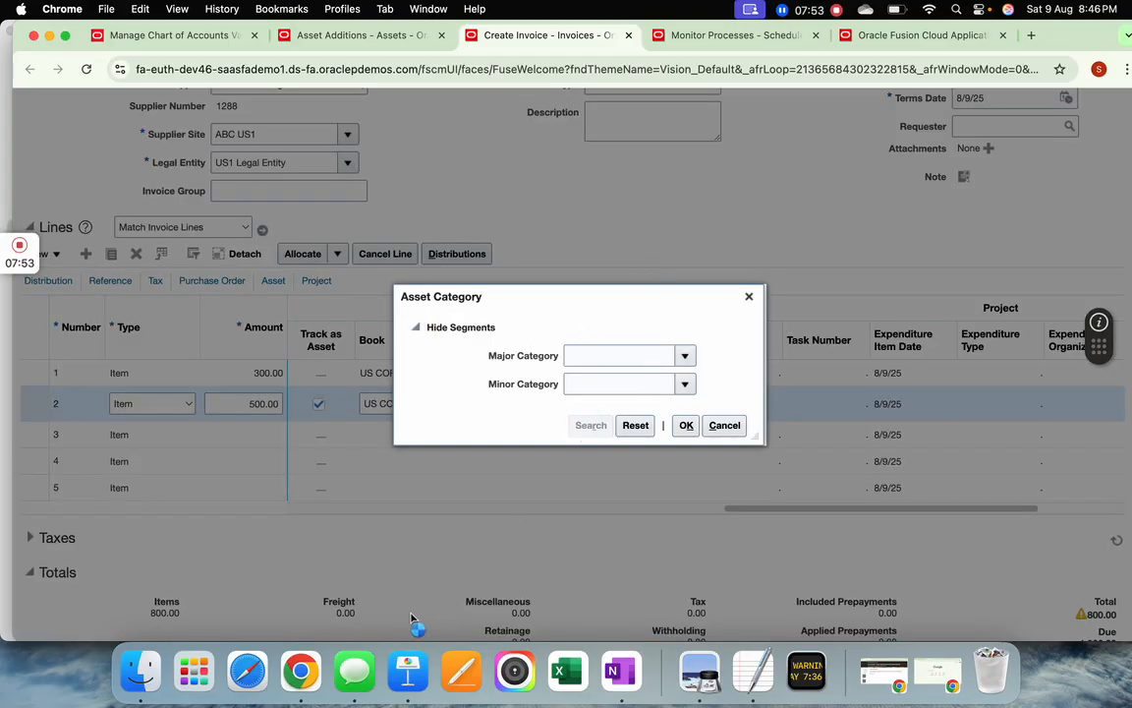
pyautogui.click(411, 666)
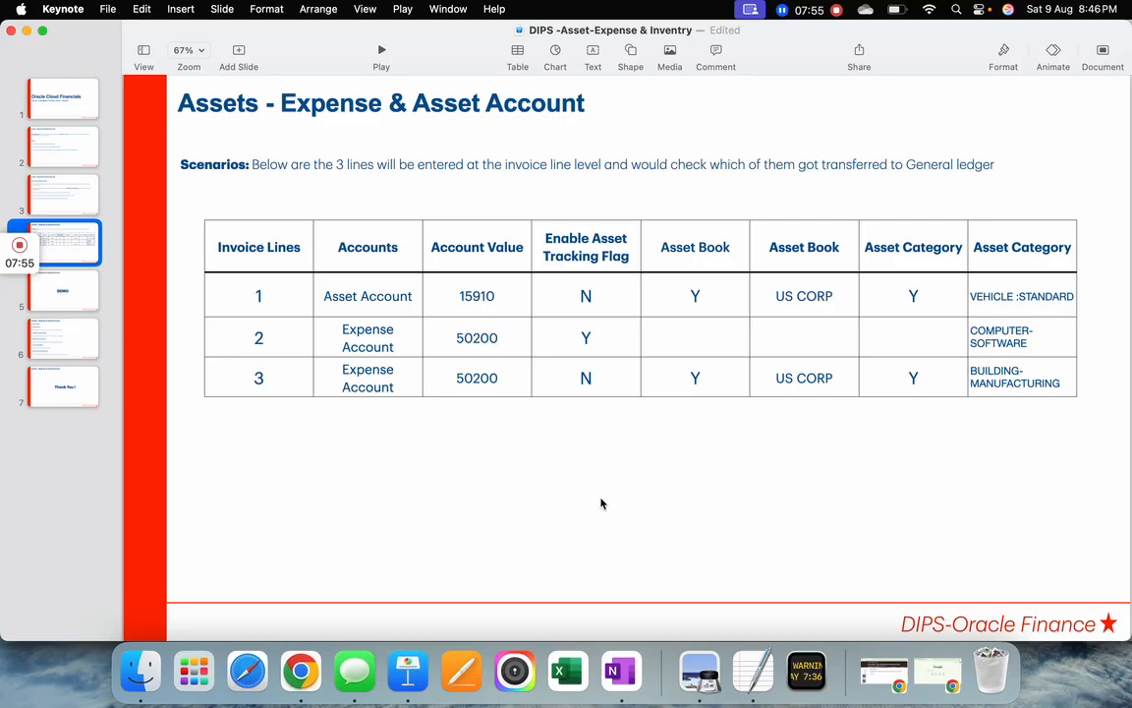
pyautogui.press('super+Tab')
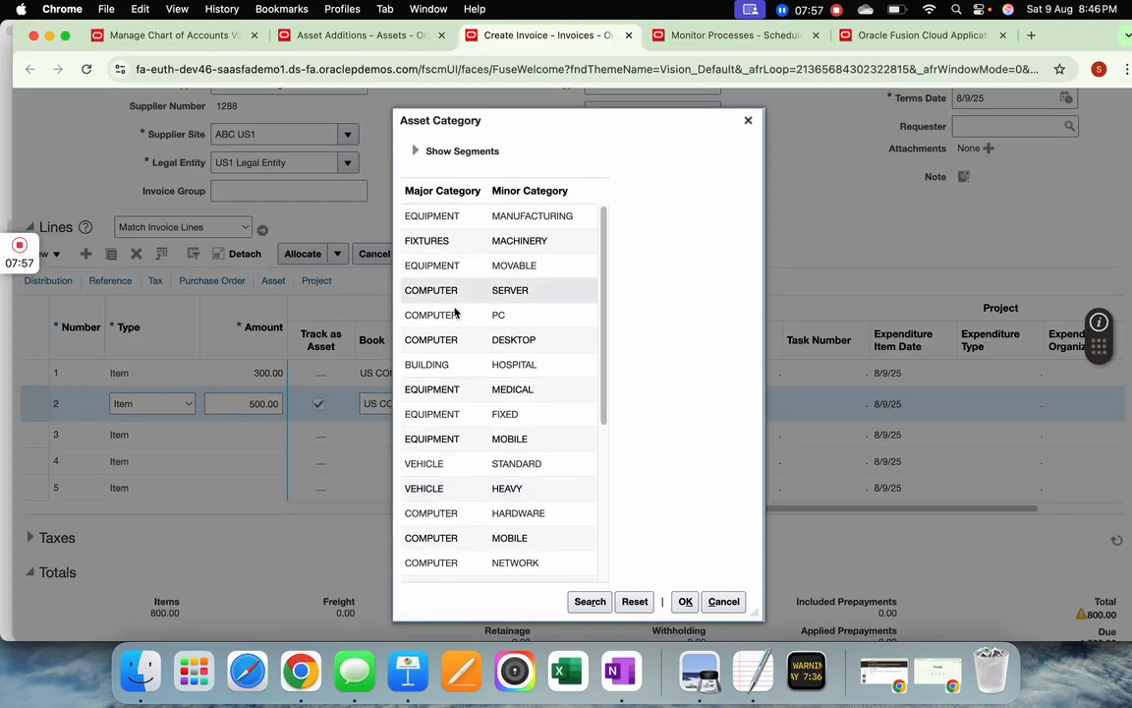
pyautogui.scroll(-5, 472, 353)
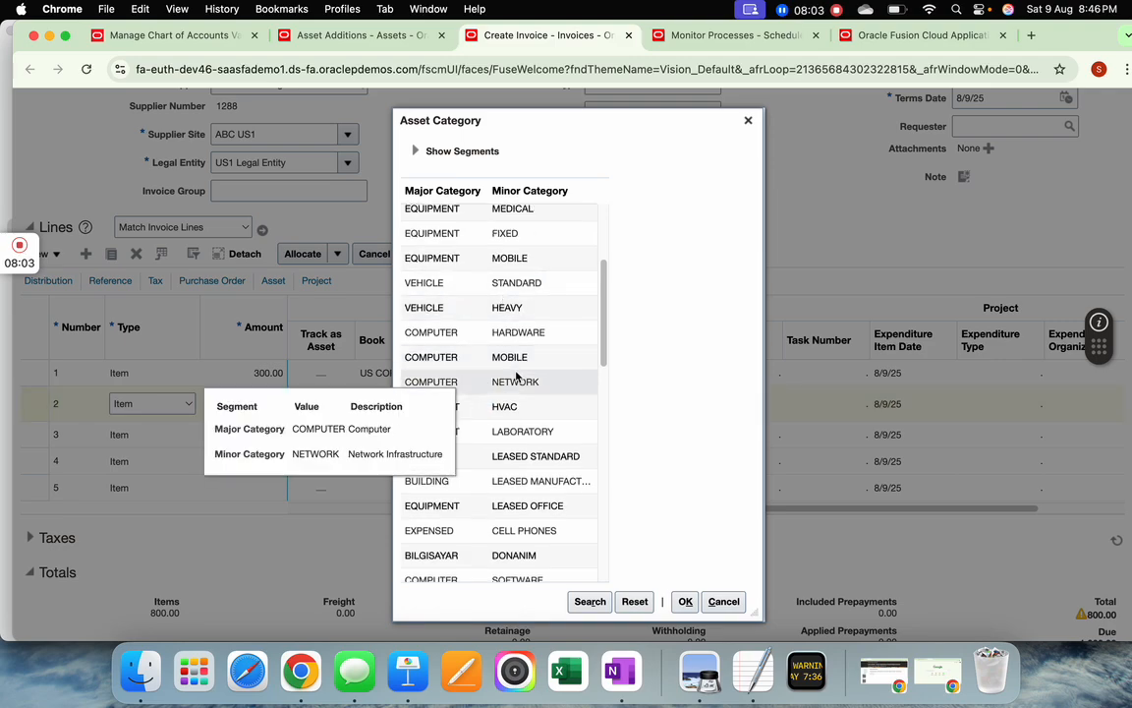
pyautogui.click(473, 340)
pyautogui.click(685, 601)
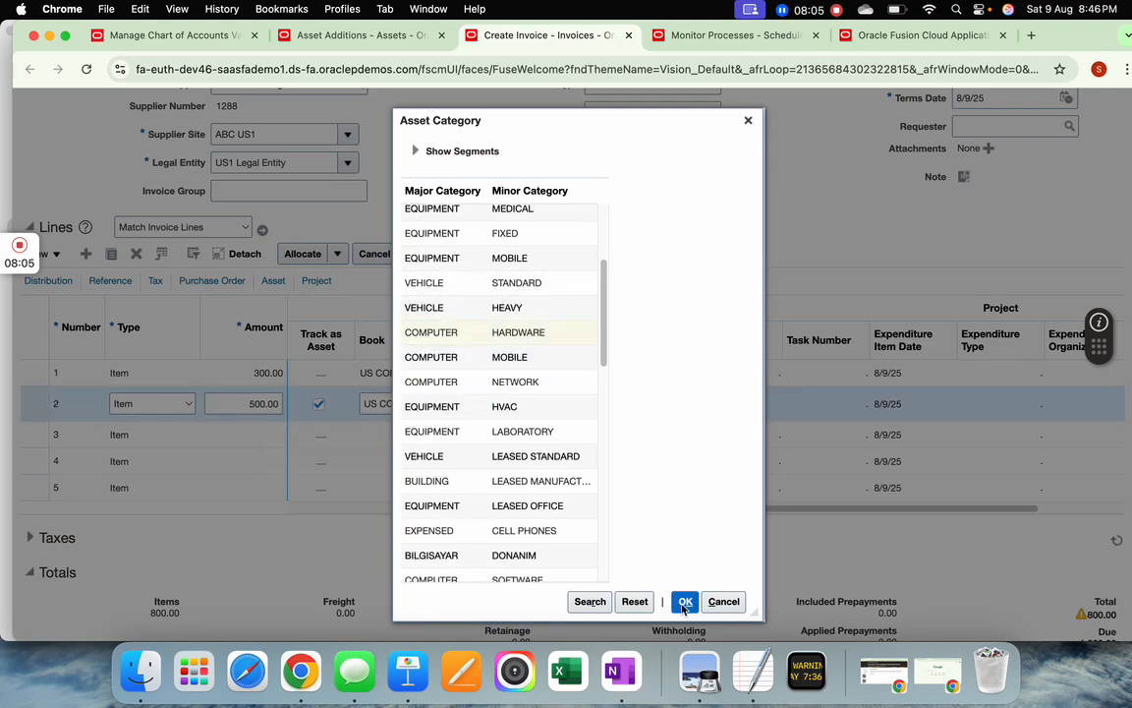
pyautogui.click(260, 573)
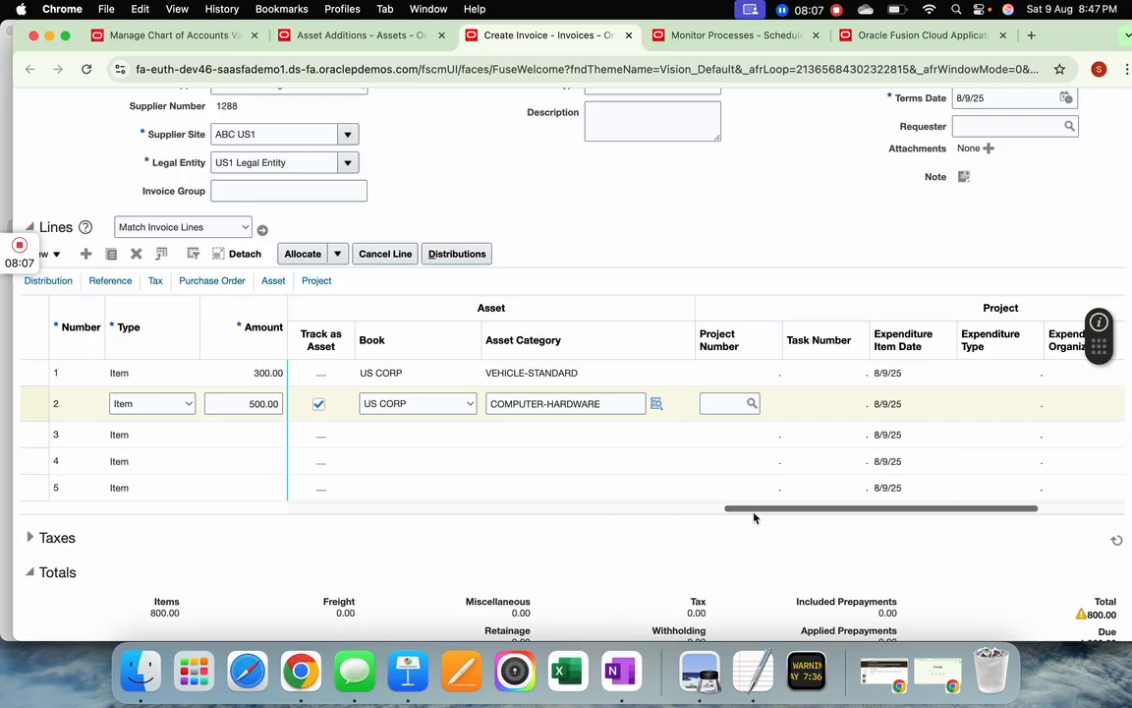
# Step: Enter an amount of 200 on invoice line 3 and clear its distribution set
pyautogui.moveTo(754, 510); pyautogui.dragTo(490, 533)
pyautogui.scroll(-5, 703, 452)
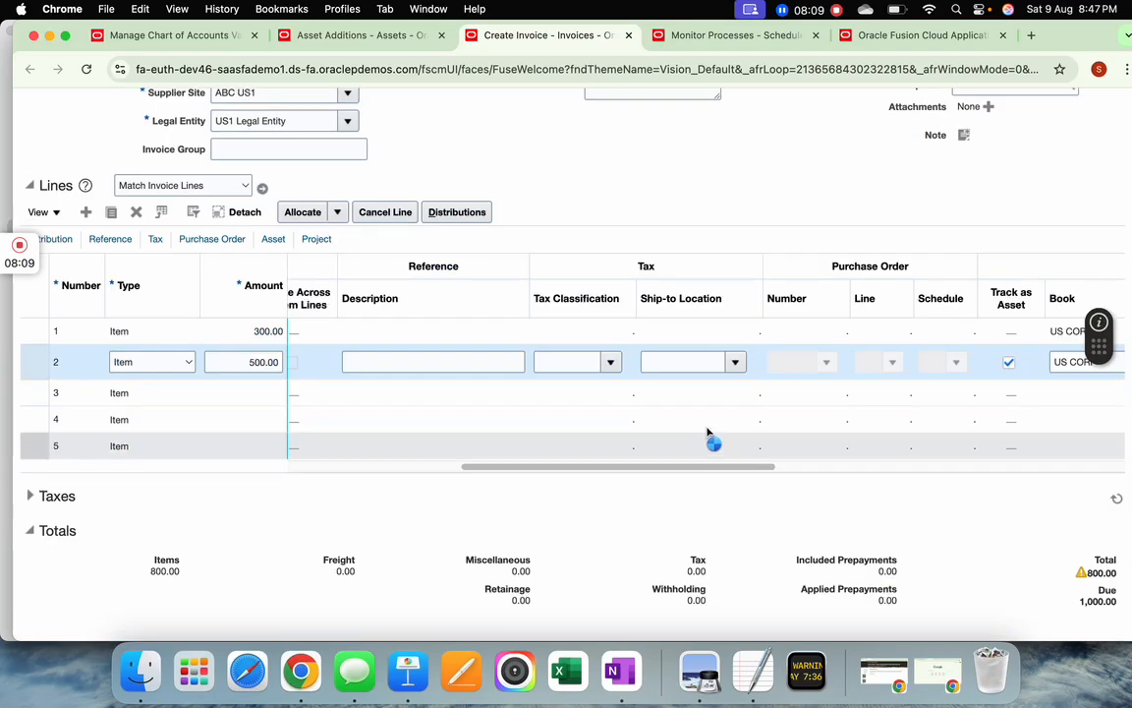
pyautogui.moveTo(538, 473); pyautogui.dragTo(278, 488)
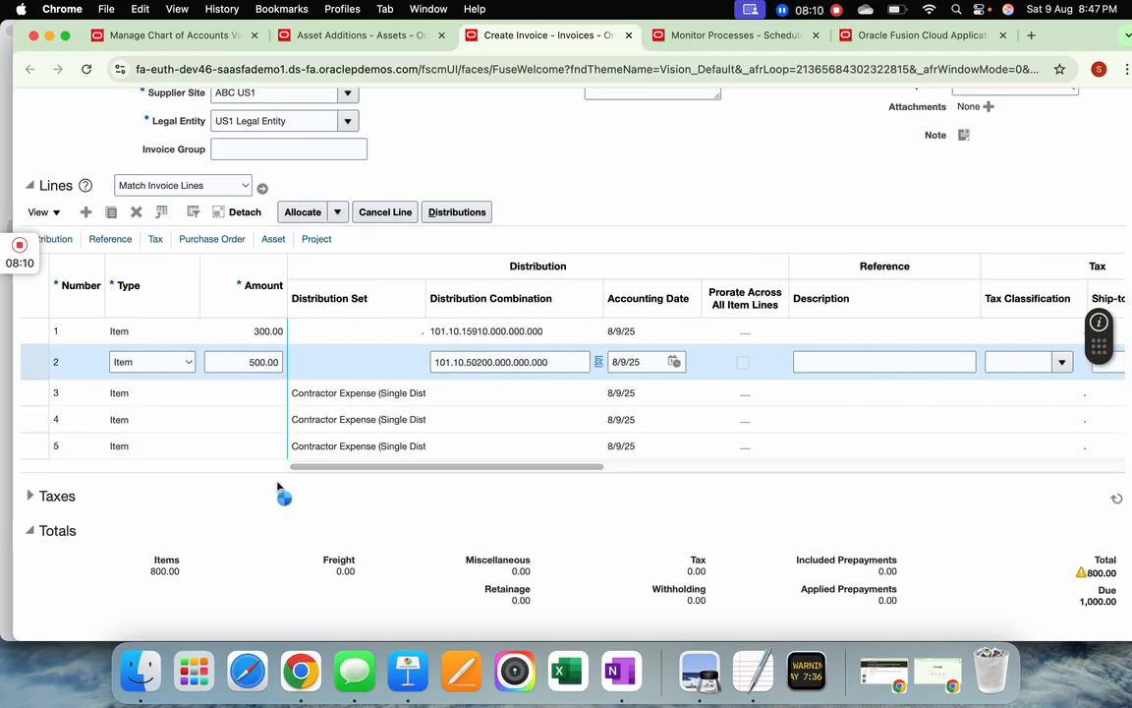
pyautogui.click(243, 398)
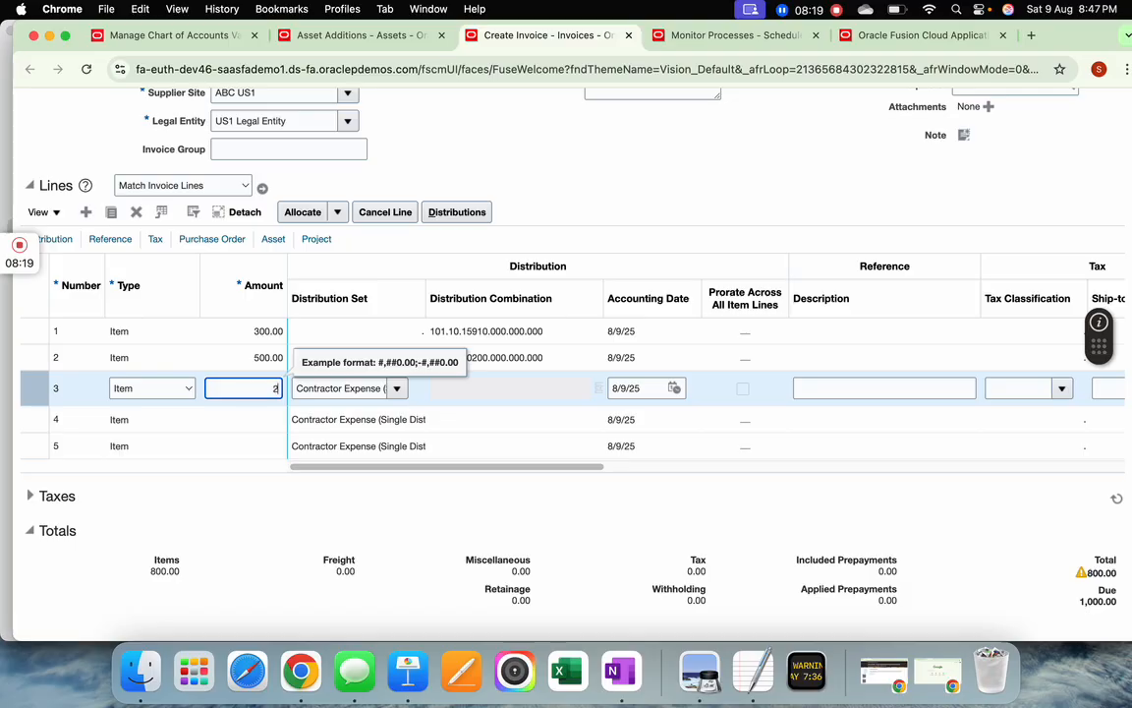
pyautogui.press('Tab')
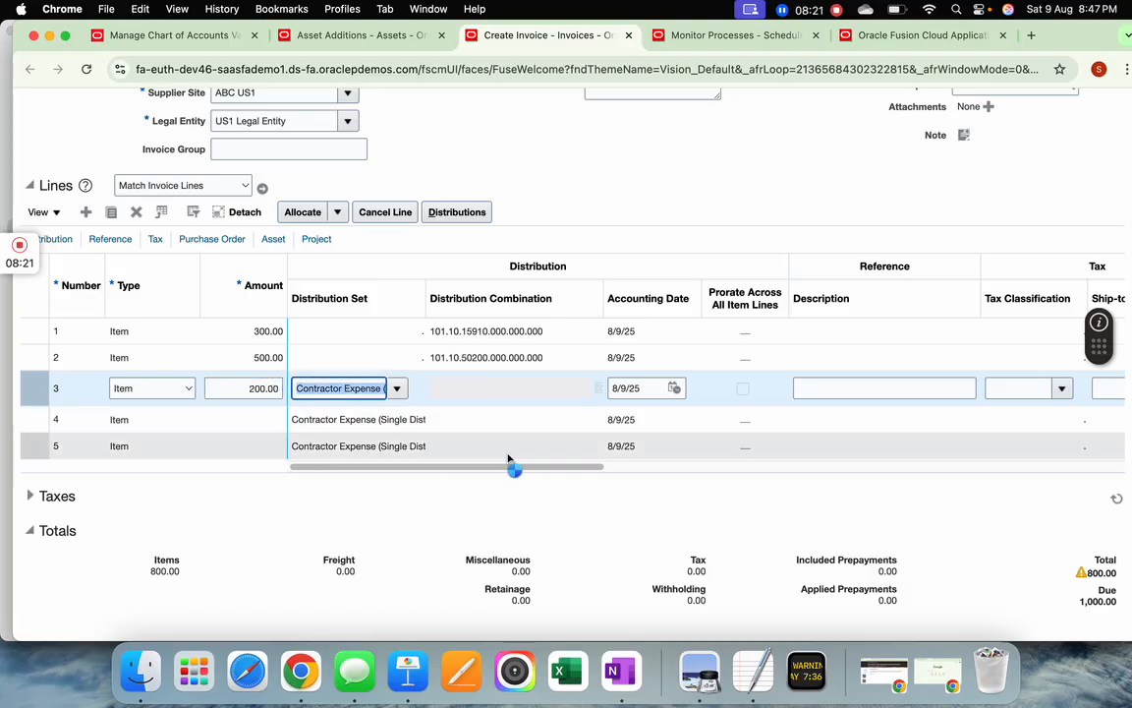
pyautogui.press('BackSpace')
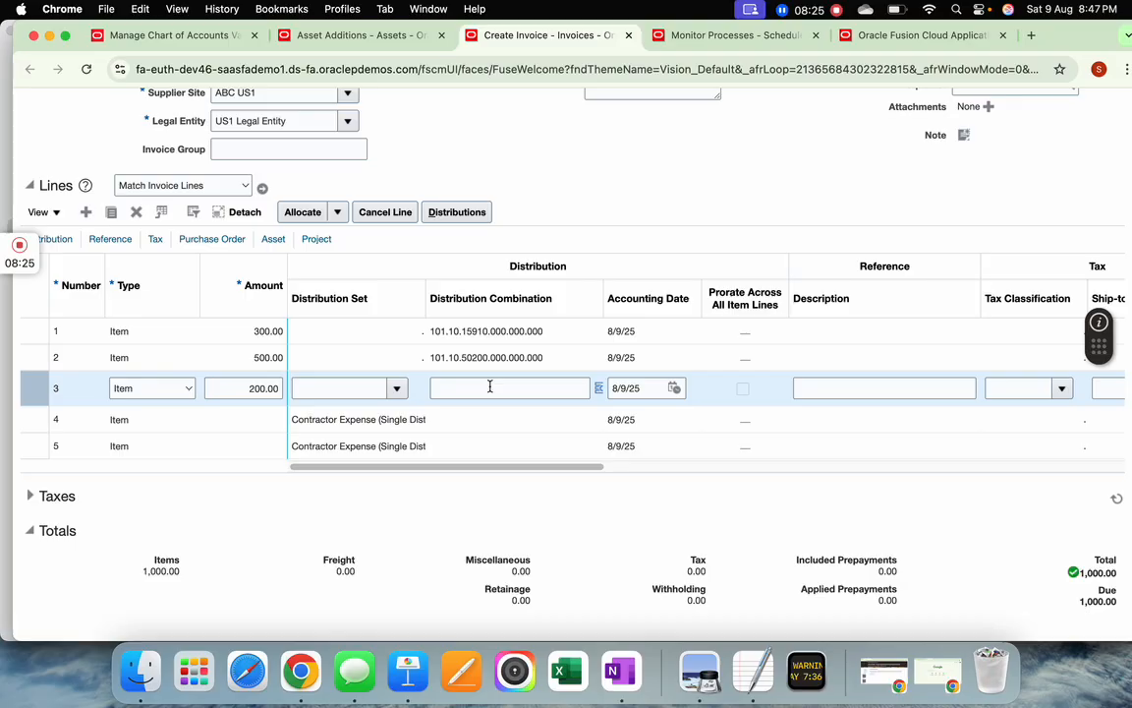
# Step: Set line 3's distribution combination to use account 50200
pyautogui.click(599, 390)
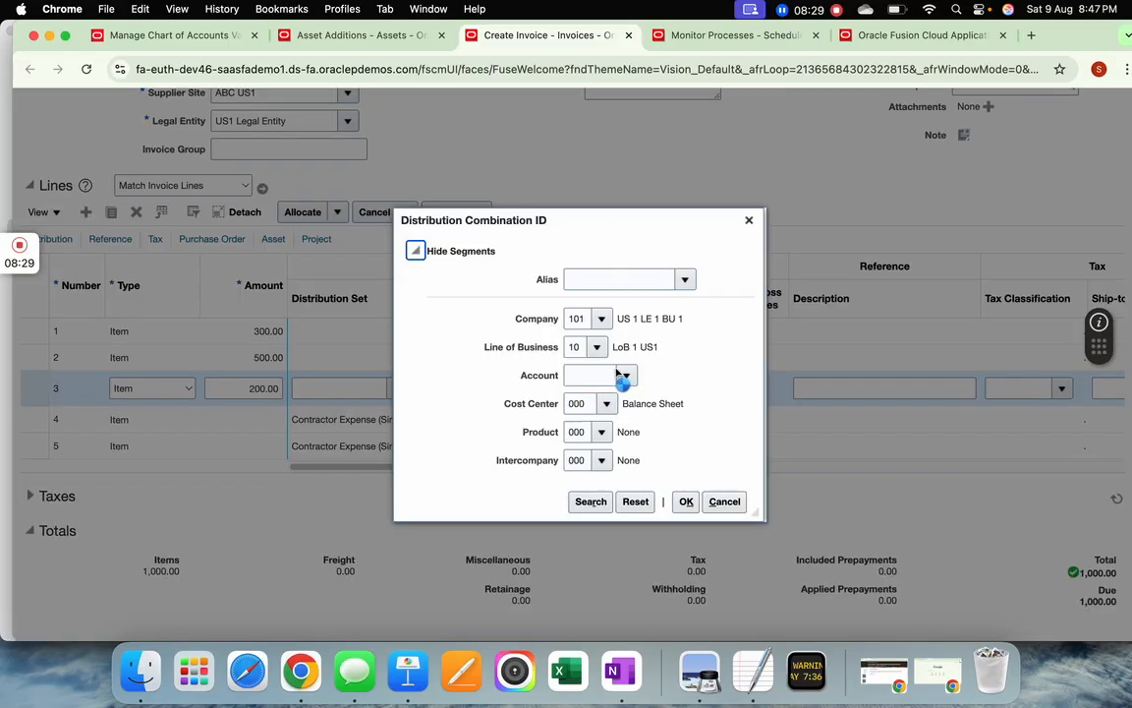
pyautogui.click(594, 378)
pyautogui.write('5')
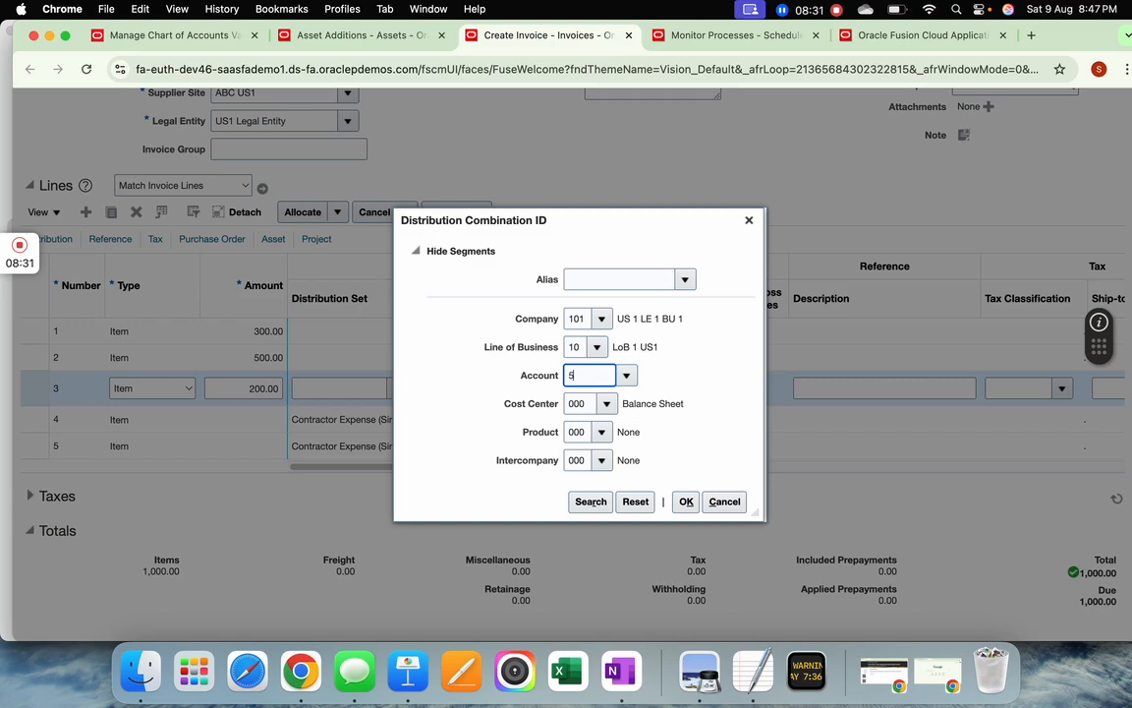
pyautogui.write('0200')
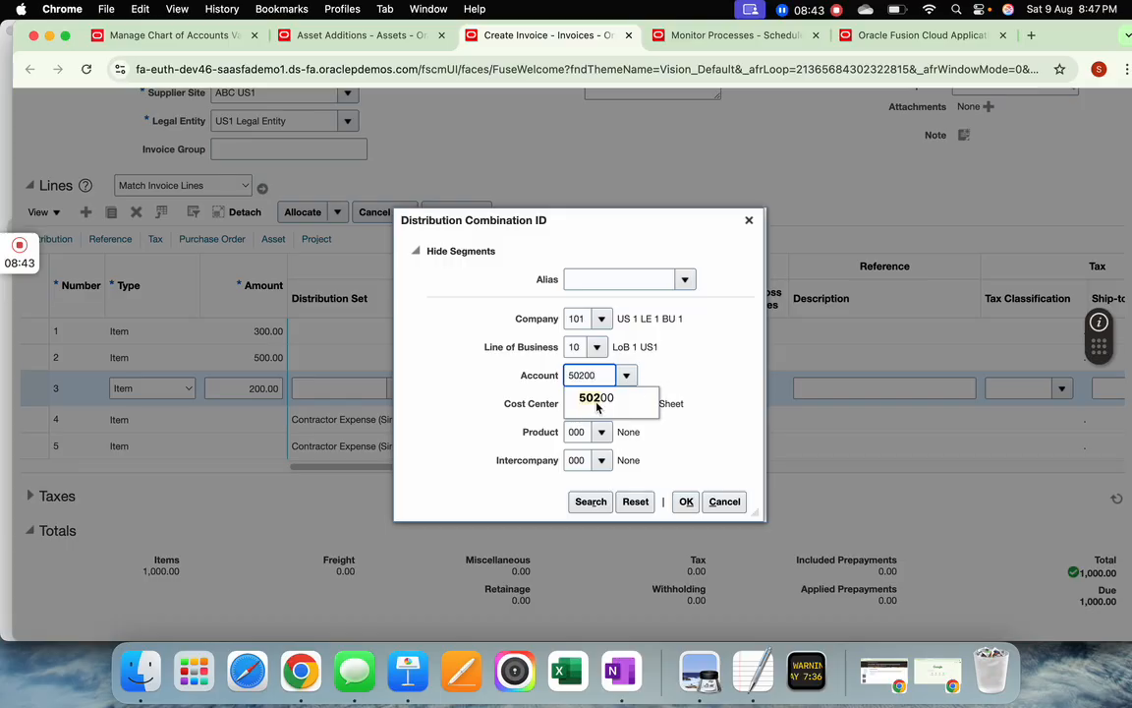
pyautogui.click(598, 398)
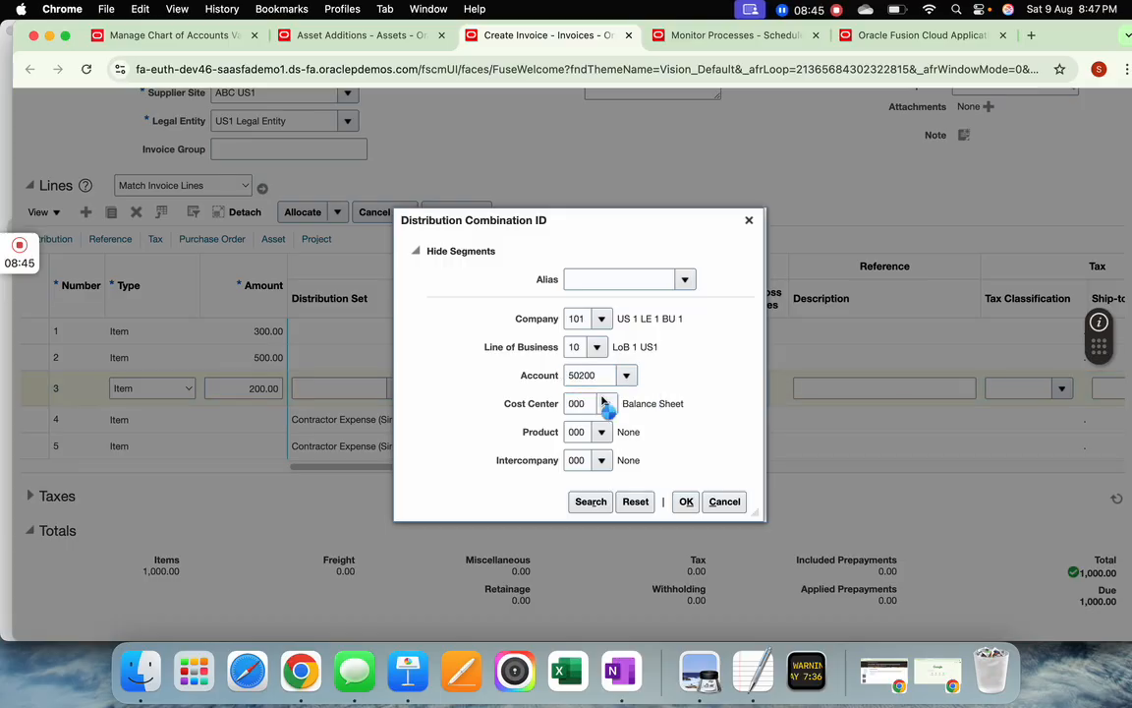
pyautogui.click(685, 438)
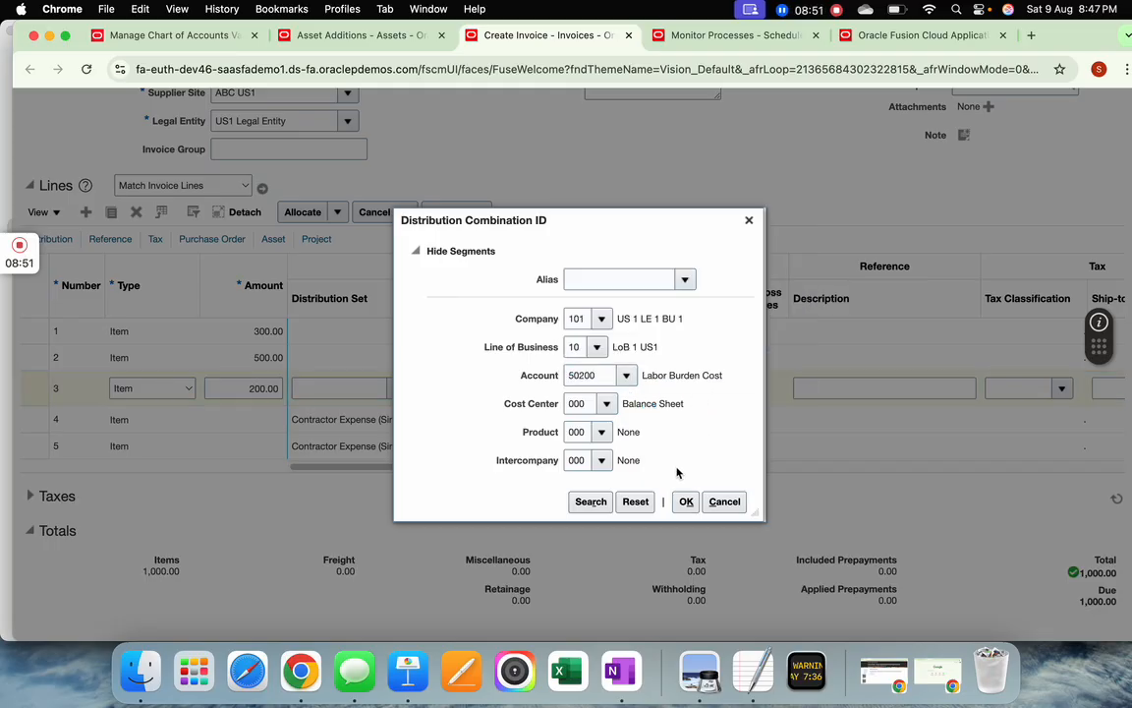
pyautogui.click(686, 502)
# Step: Set the asset book of invoice line 3 to US CORP
pyautogui.scroll(3, 508, 472)
pyautogui.hscroll(5, 589, 472)
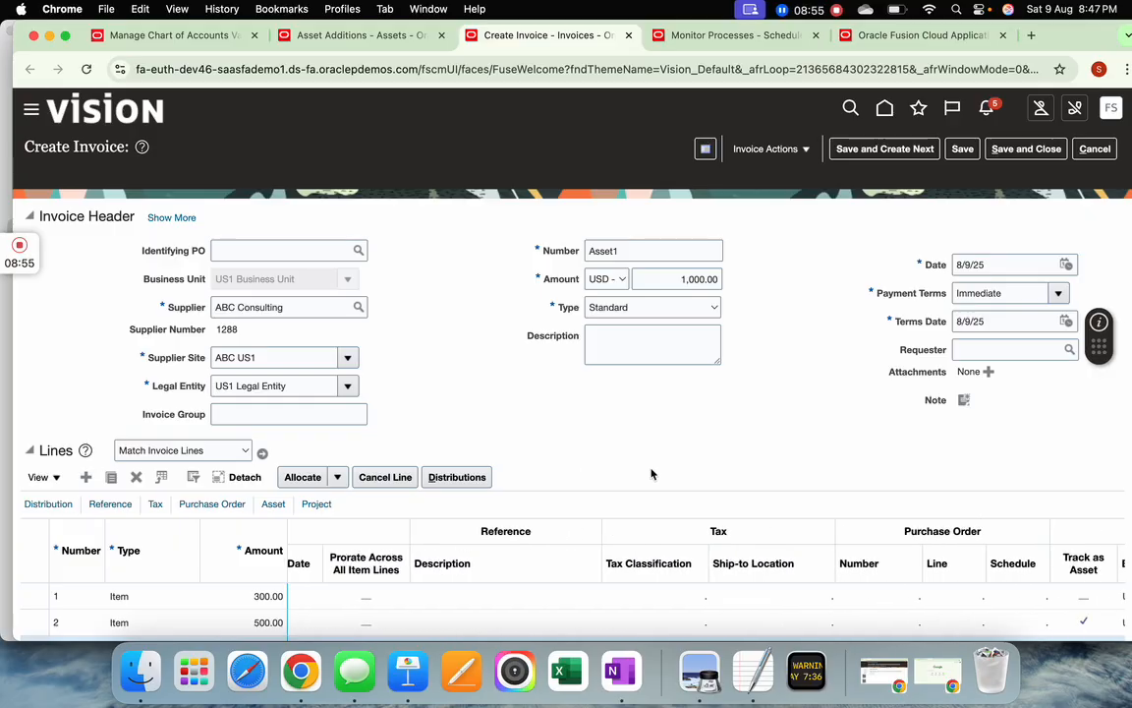
pyautogui.scroll(-3, 775, 386)
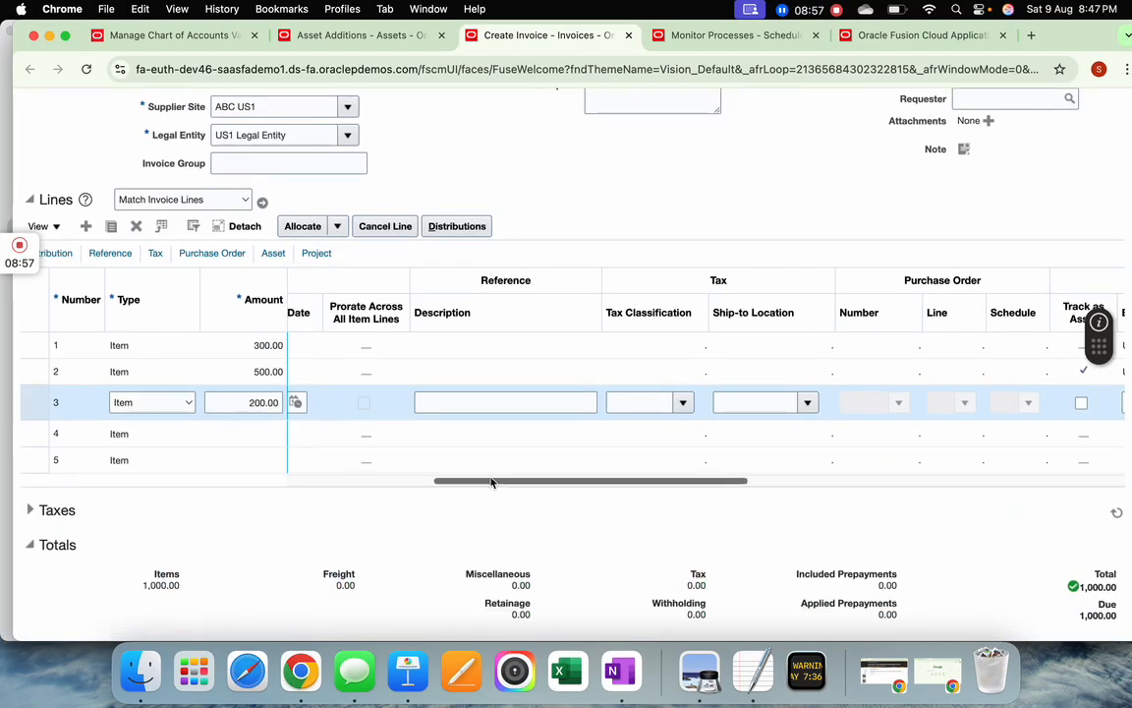
pyautogui.click(276, 254)
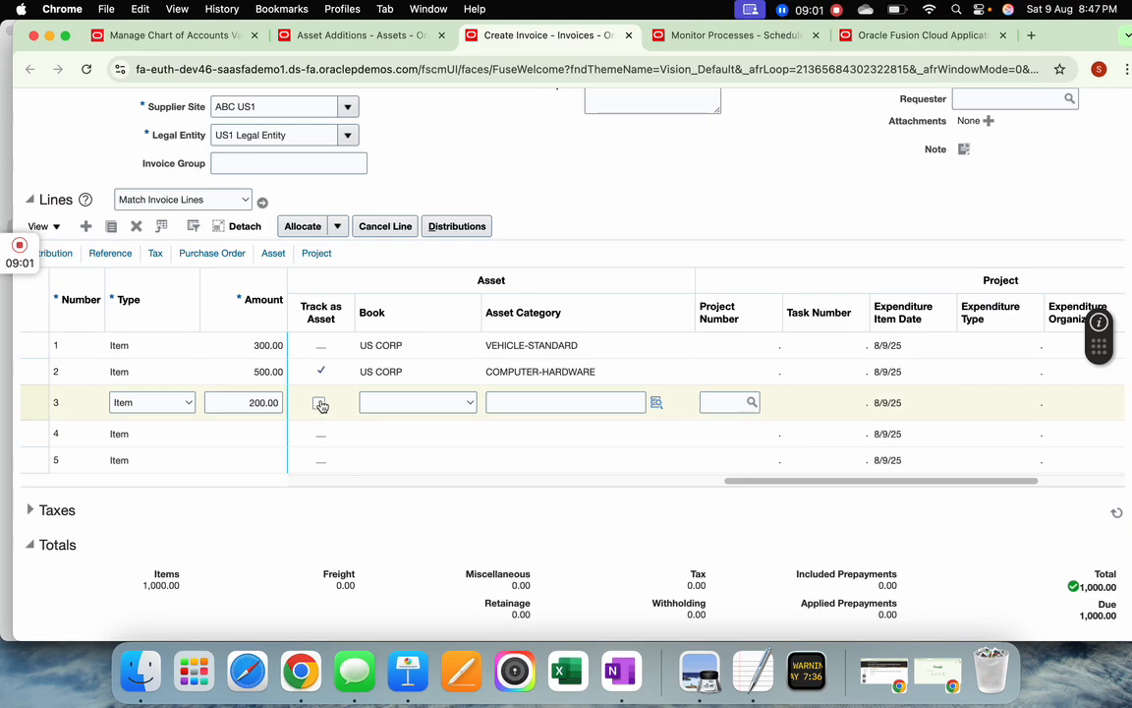
pyautogui.click(457, 404)
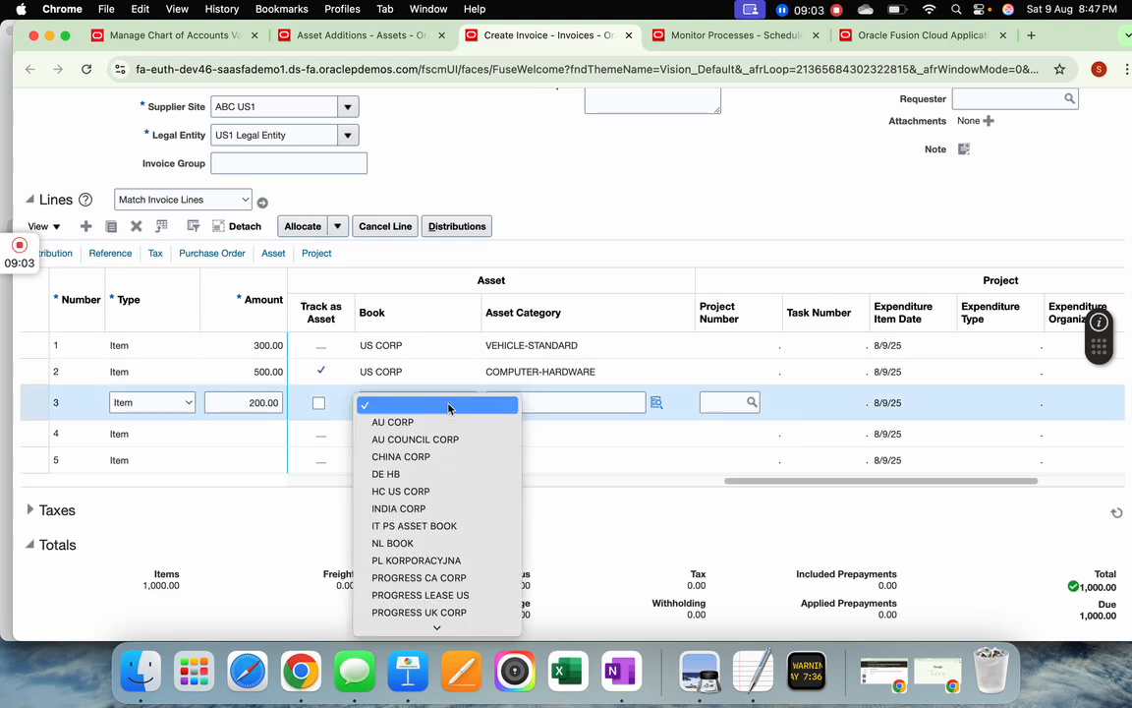
pyautogui.press('u')
pyautogui.press('s')
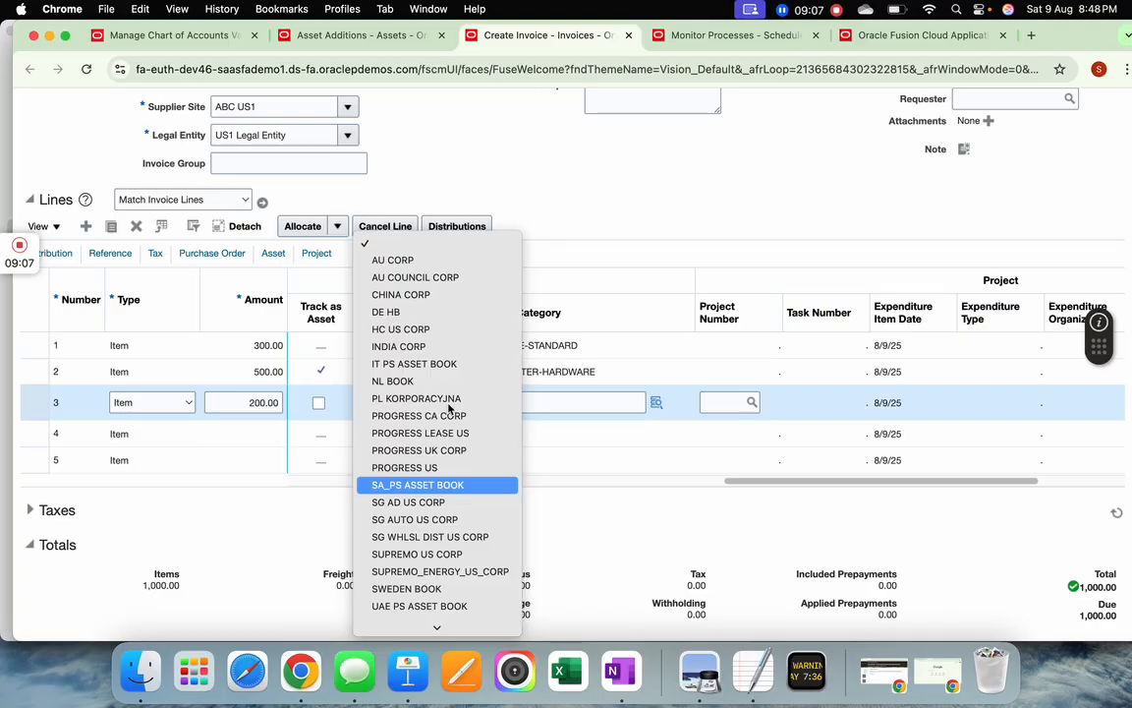
pyautogui.press('u')
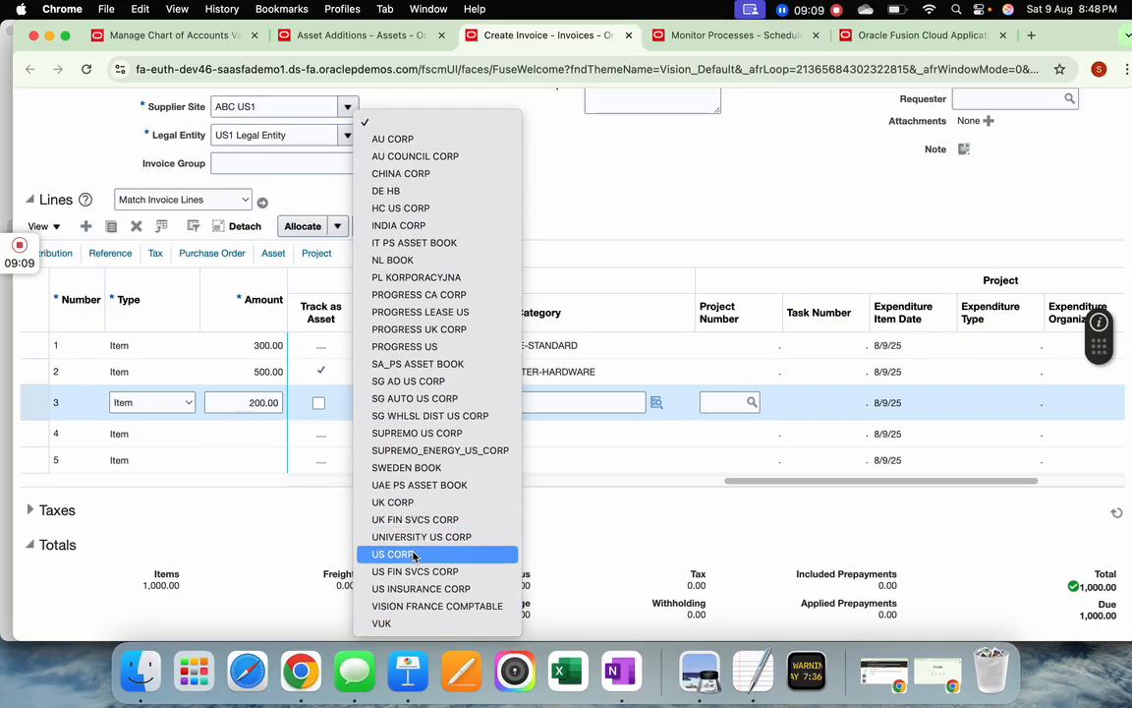
pyautogui.click(398, 555)
pyautogui.moveTo(782, 485); pyautogui.dragTo(663, 487)
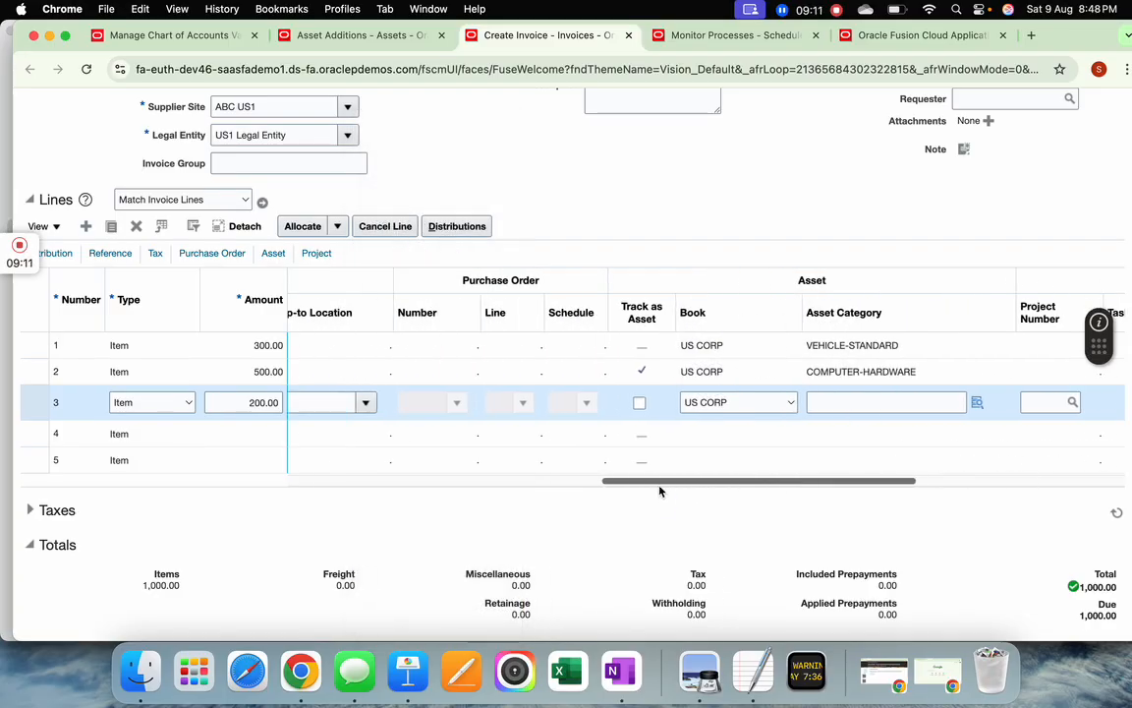
# Step: Review the three invoice lines, then save the invoice and continue past the duplicate-invoice warning
pyautogui.hscroll(-4, 769, 390)
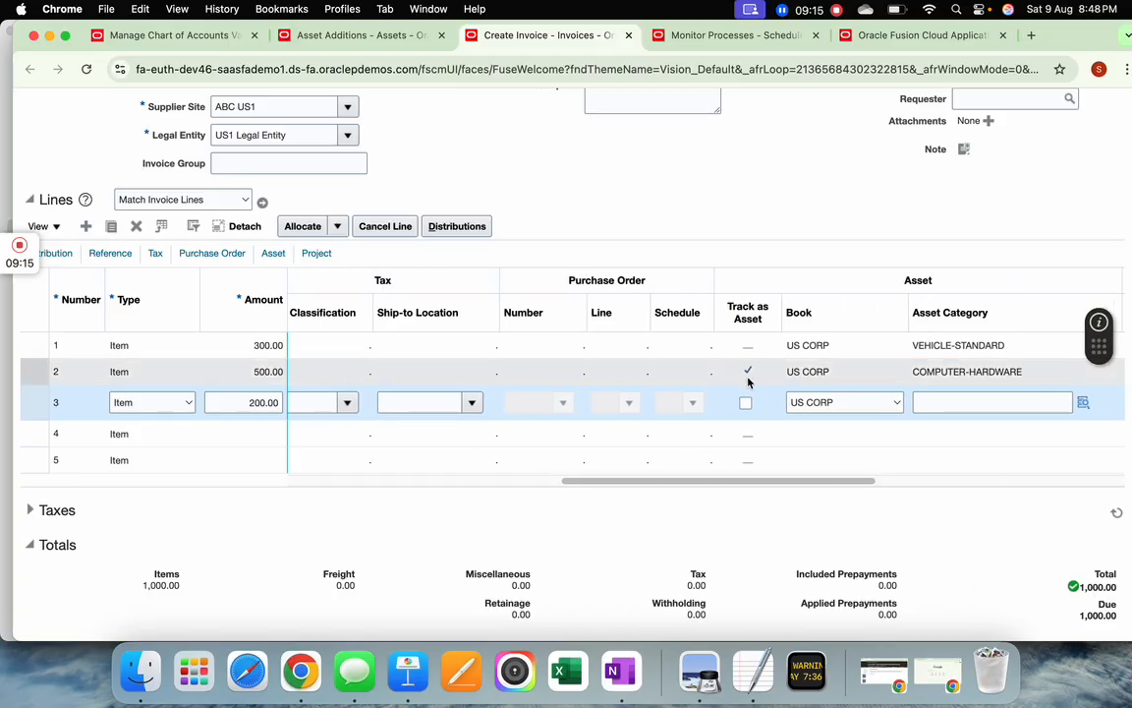
pyautogui.hscroll(-10, 659, 493)
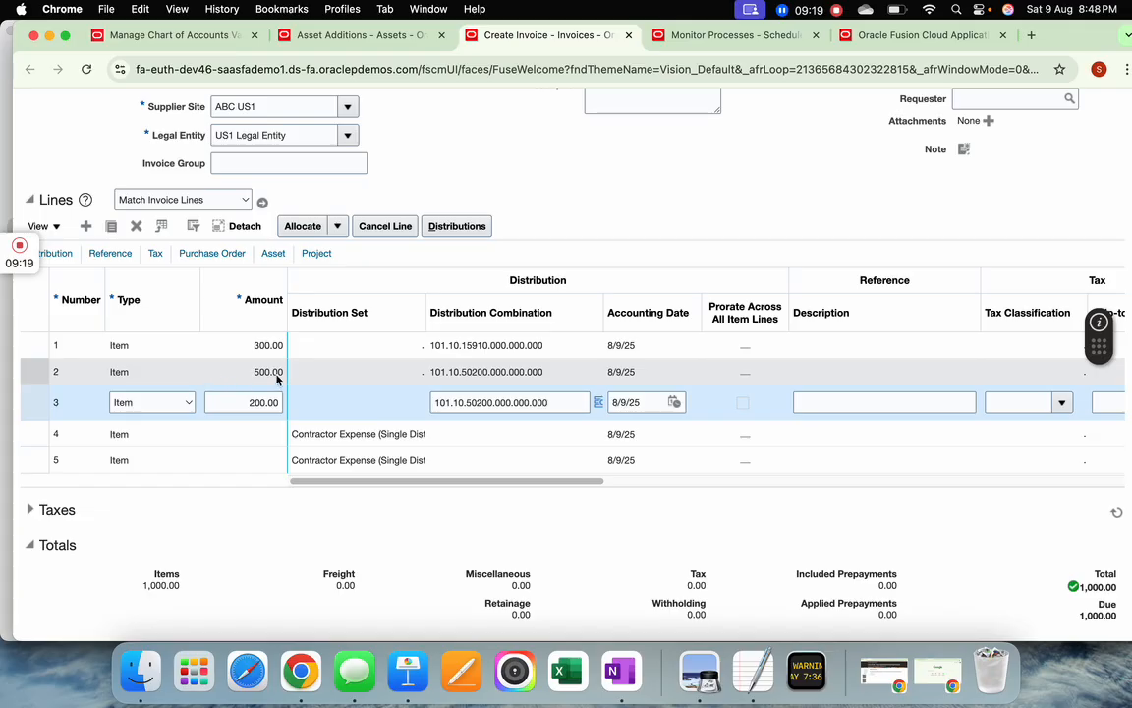
pyautogui.scroll(5, 717, 536)
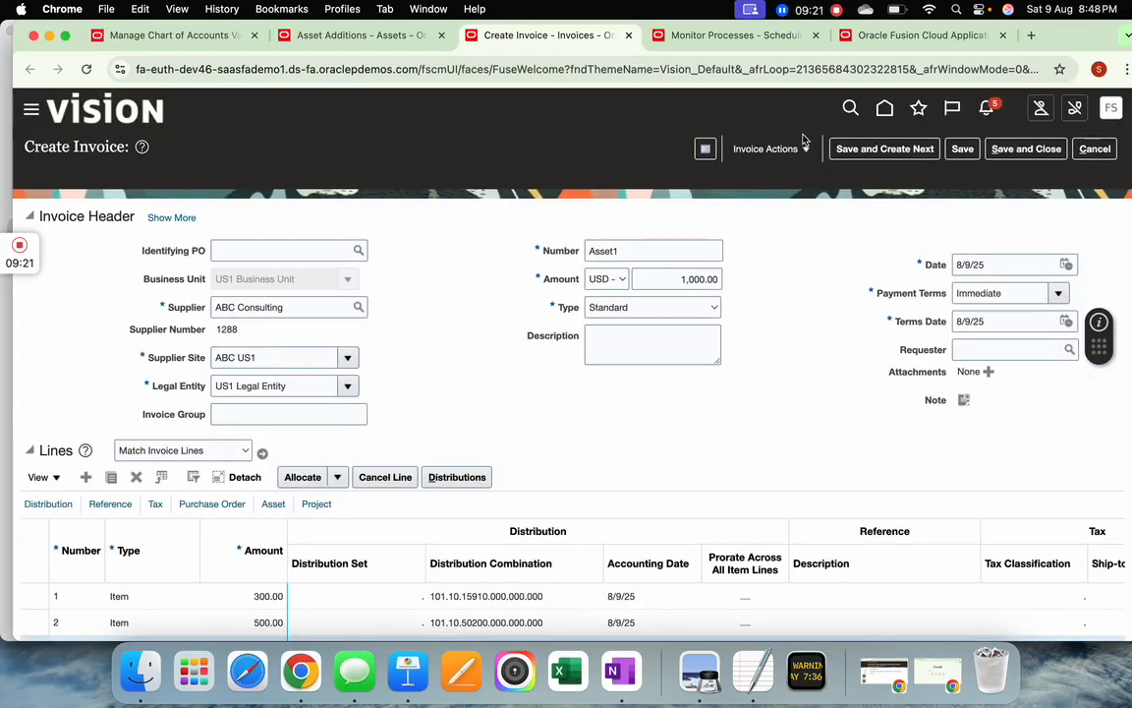
pyautogui.click(962, 149)
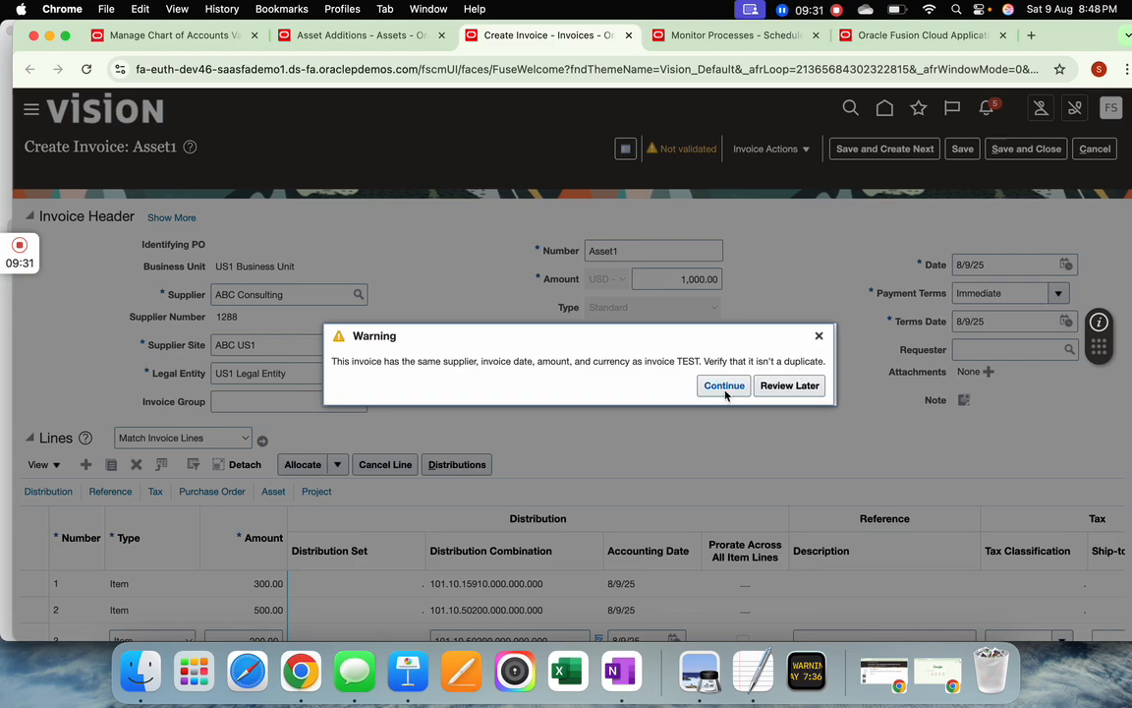
pyautogui.click(727, 388)
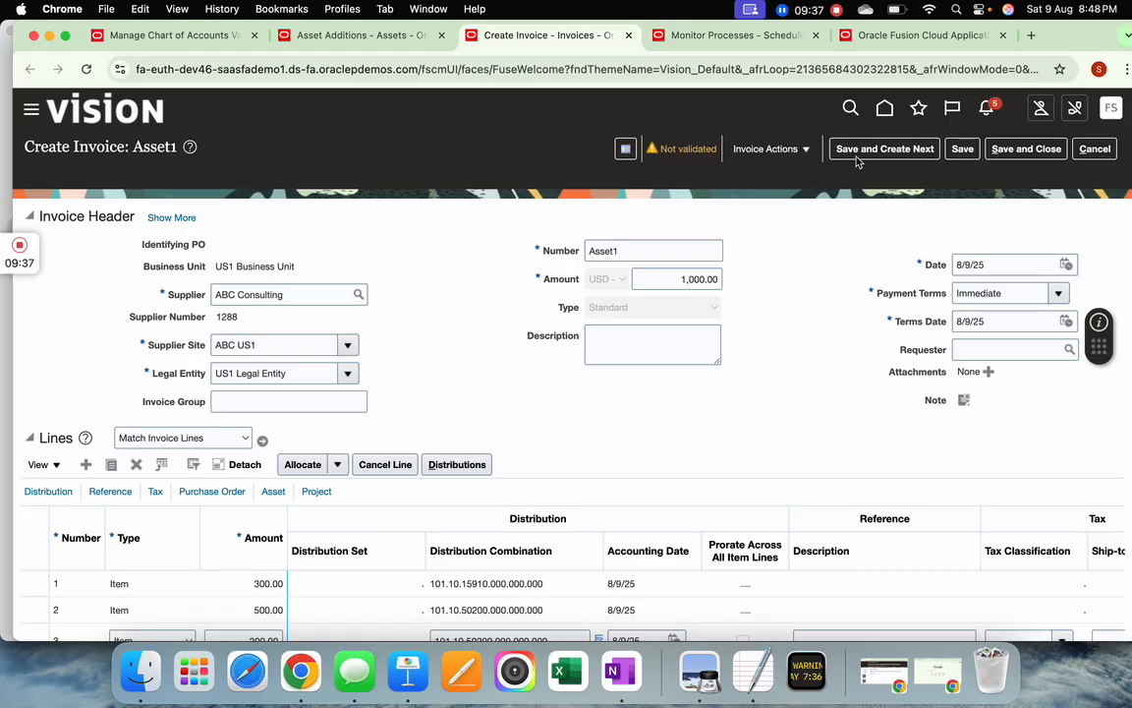
# Step: Validate the invoice and expand its transaction taxes to examine the tax lines
pyautogui.click(801, 150)
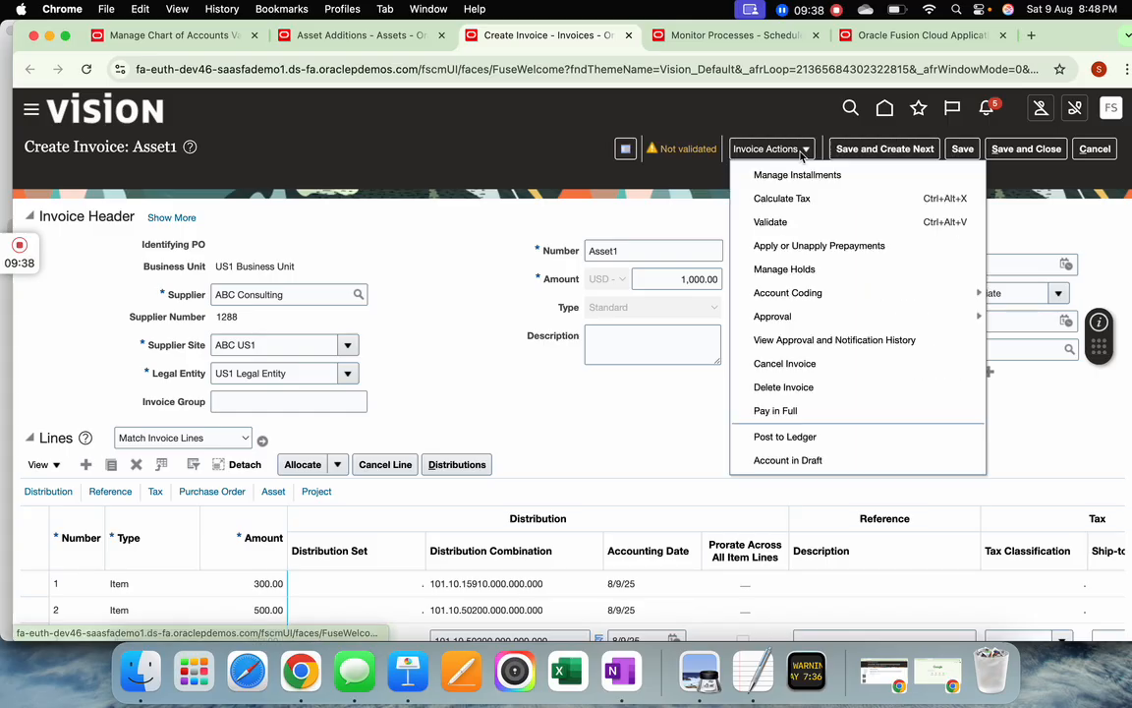
pyautogui.click(815, 222)
pyautogui.scroll(-4, 791, 334)
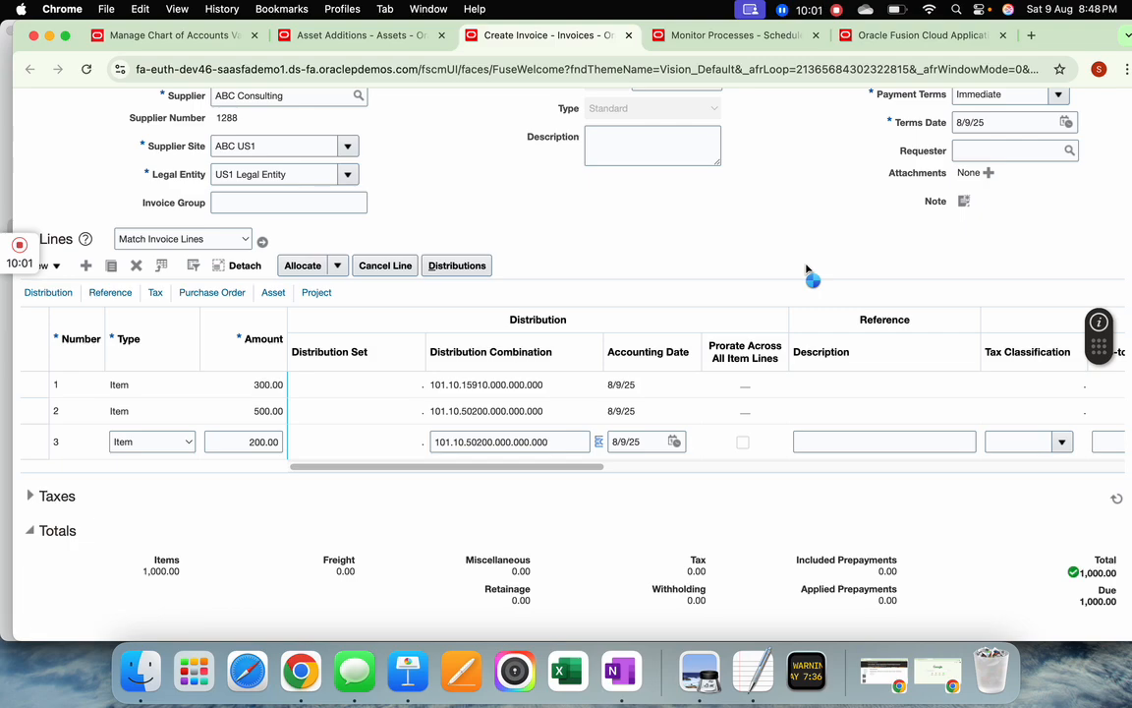
pyautogui.scroll(4, 807, 269)
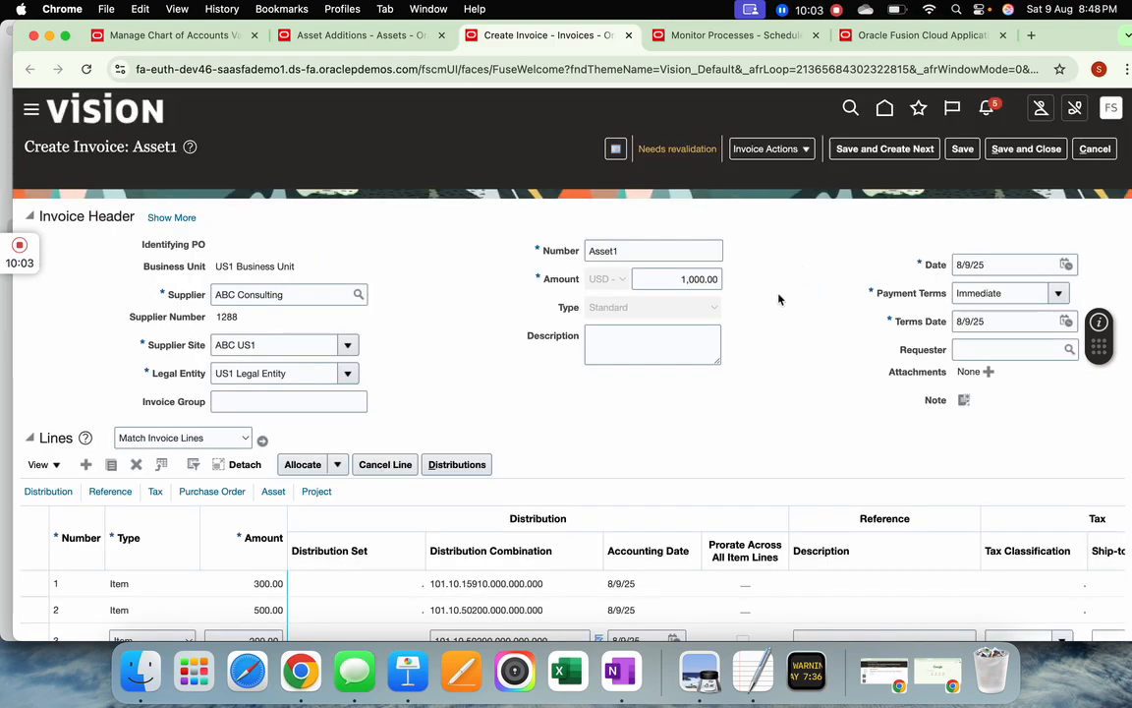
pyautogui.scroll(-4, 778, 299)
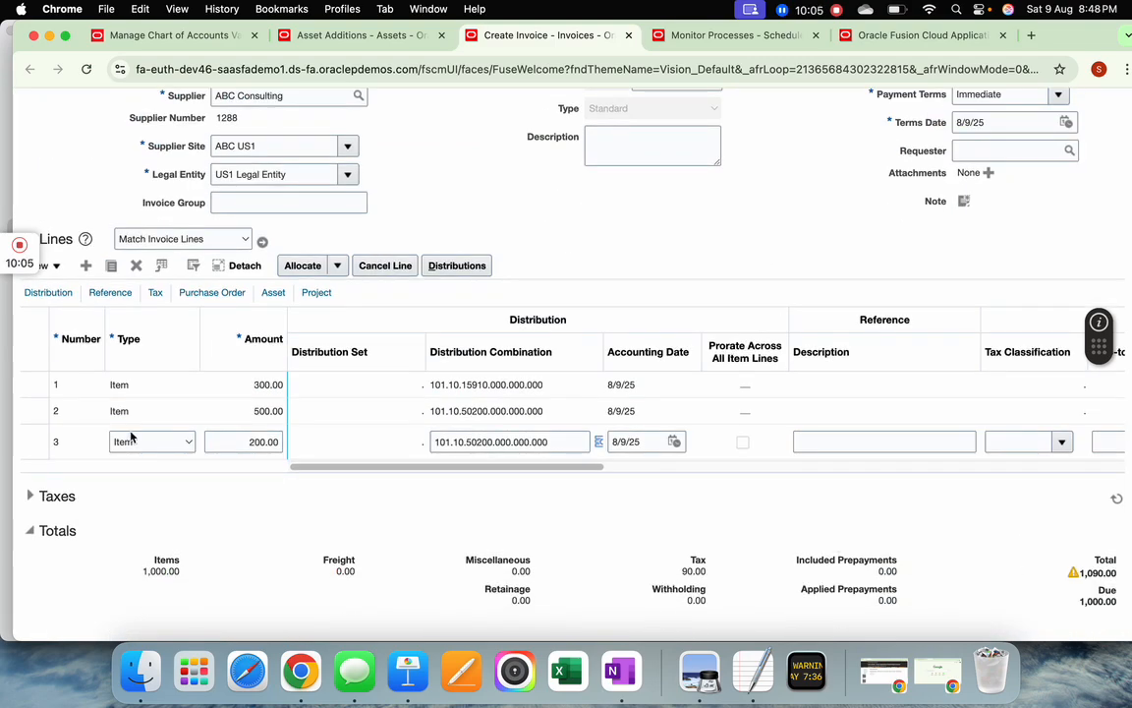
pyautogui.click(29, 495)
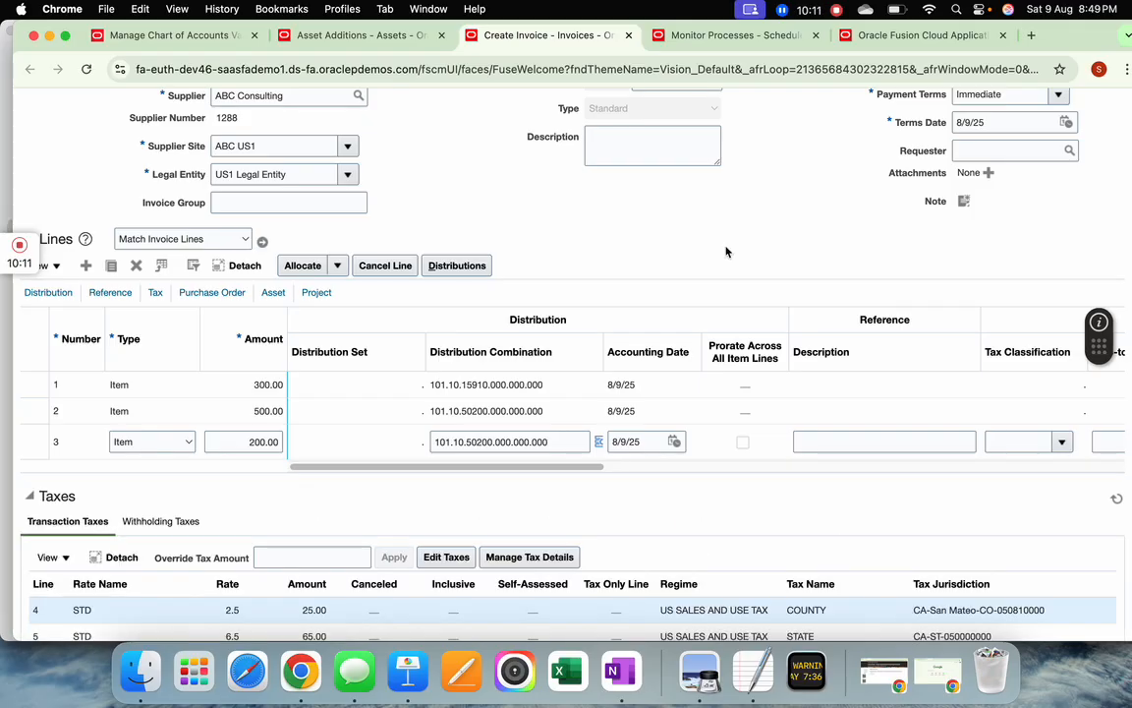
pyautogui.scroll(-4, 728, 255)
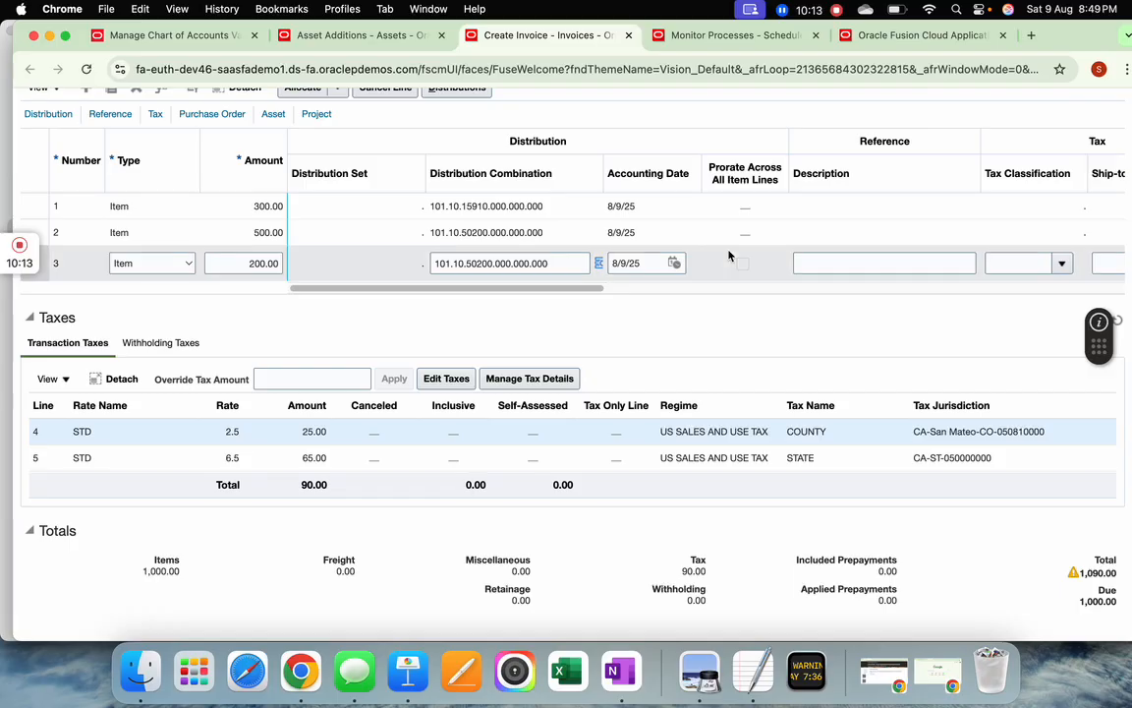
# Step: Set the invoice header amount to 1,090
pyautogui.scroll(8, 728, 256)
pyautogui.doubleClick(699, 279)
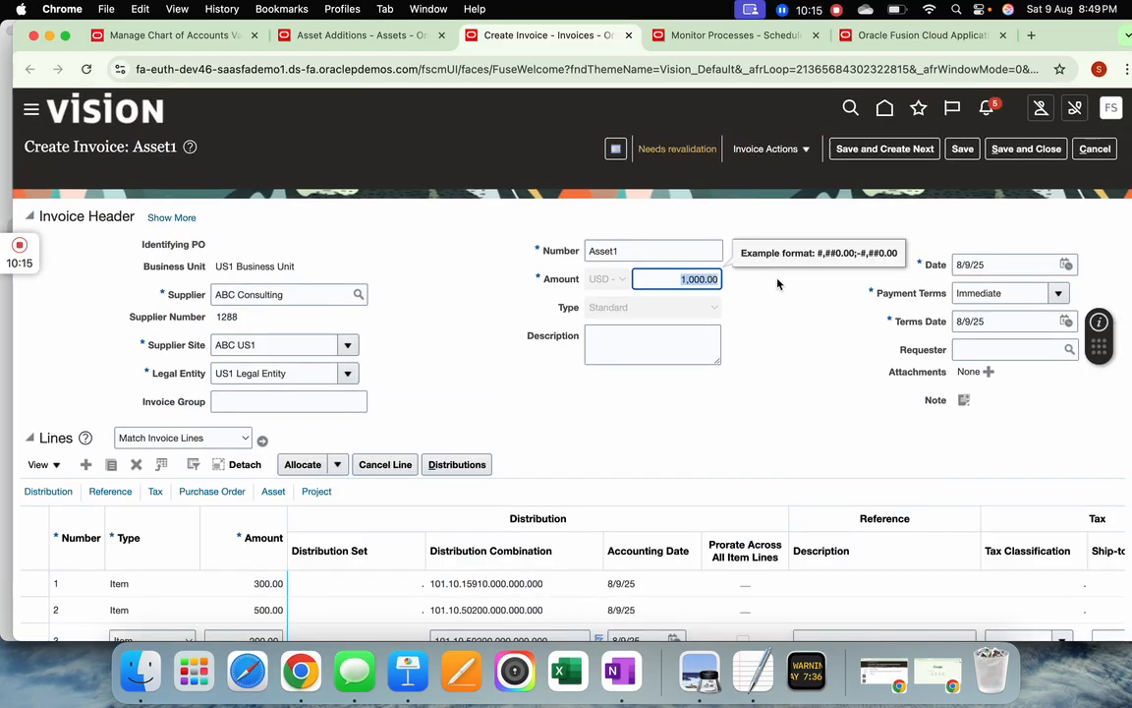
pyautogui.press('BackSpace')
pyautogui.write('1,090')
pyautogui.press('Tab')
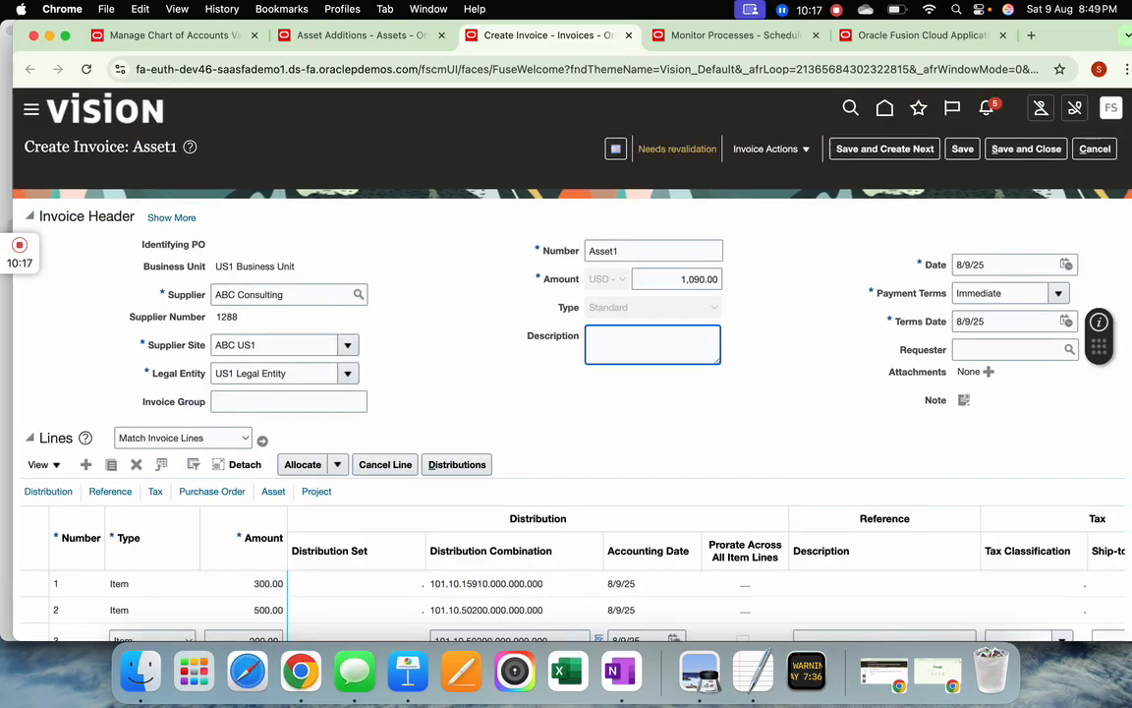
# Step: Validate the invoice again and check its validation, accounting and hold status in the invoice summary
pyautogui.click(766, 148)
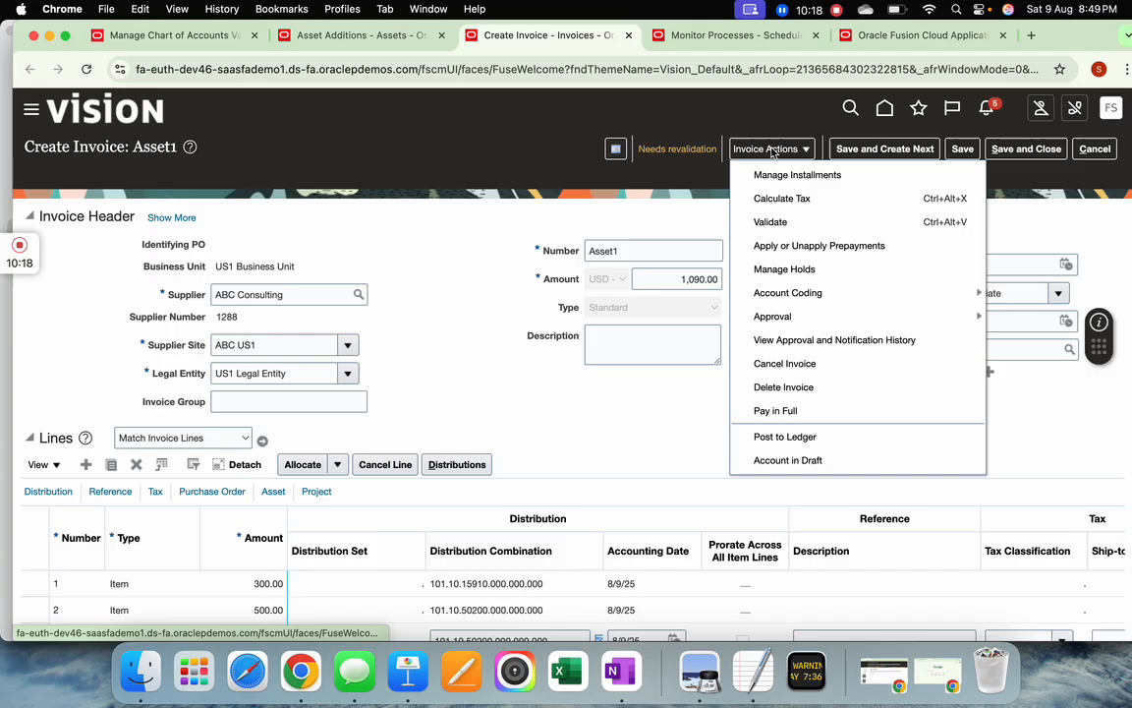
pyautogui.click(776, 222)
pyautogui.scroll(-5, 798, 323)
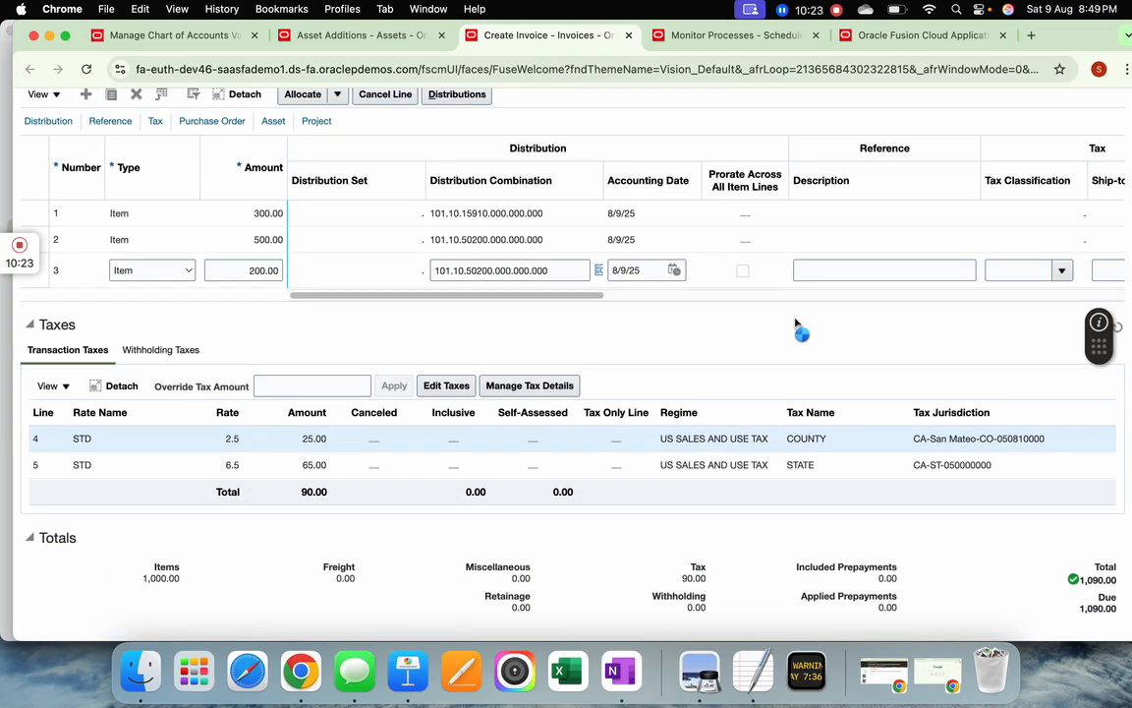
pyautogui.scroll(5, 799, 326)
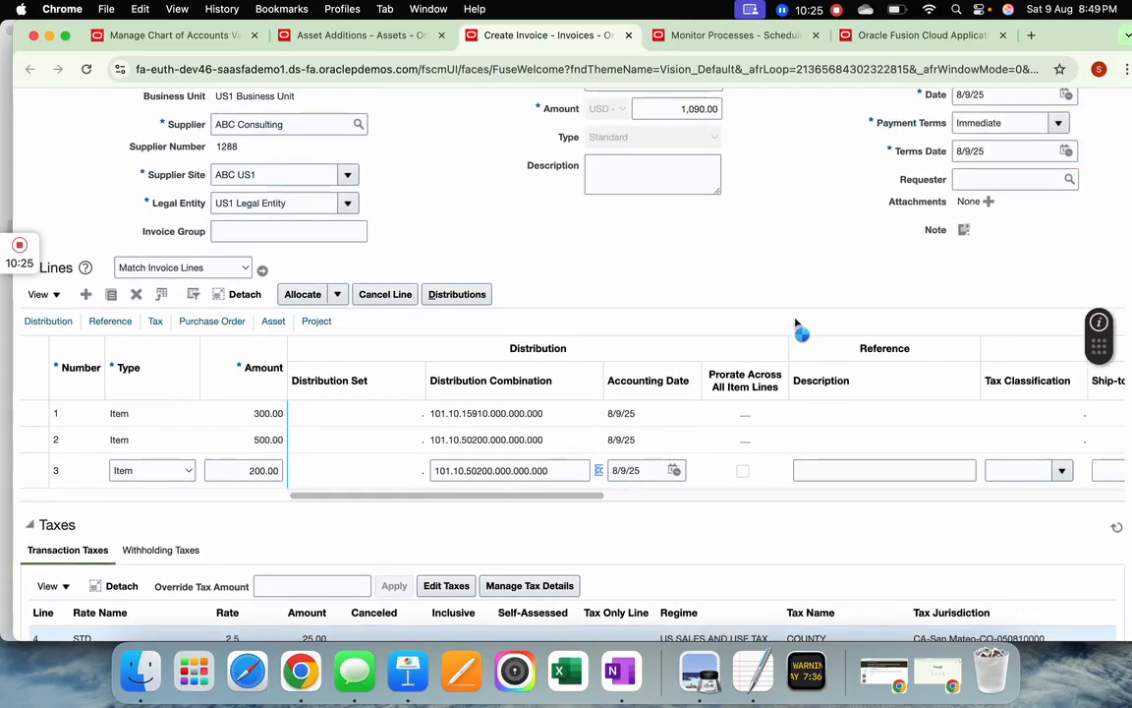
pyautogui.scroll(4, 776, 295)
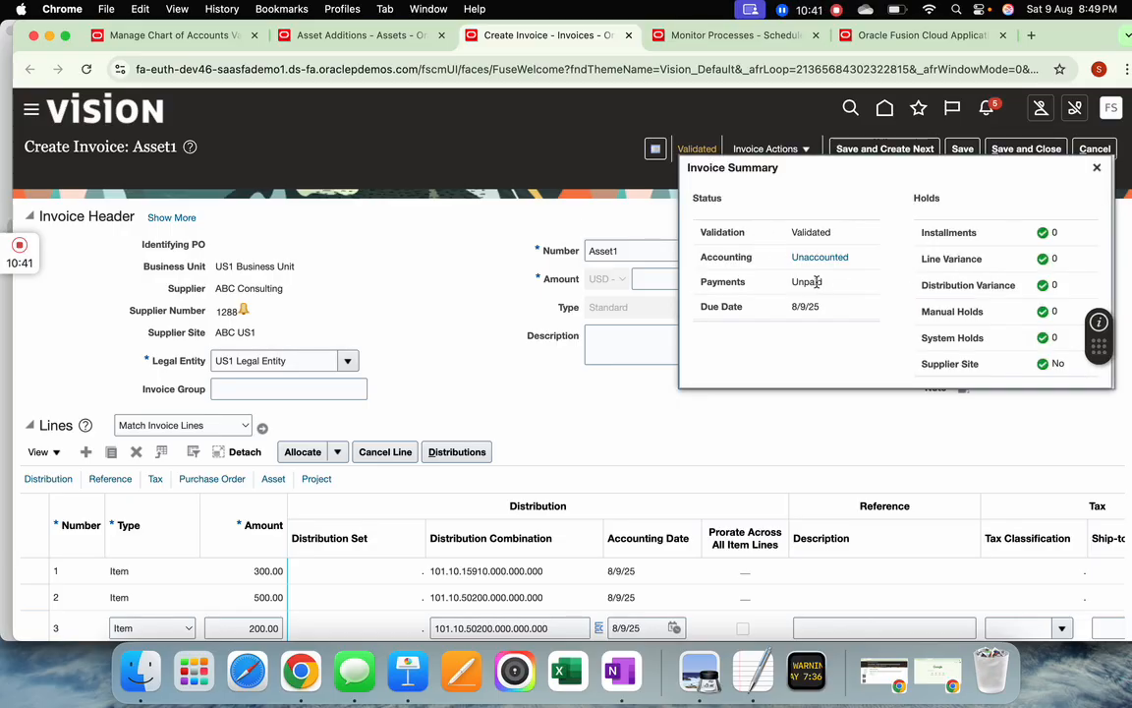
pyautogui.click(1098, 168)
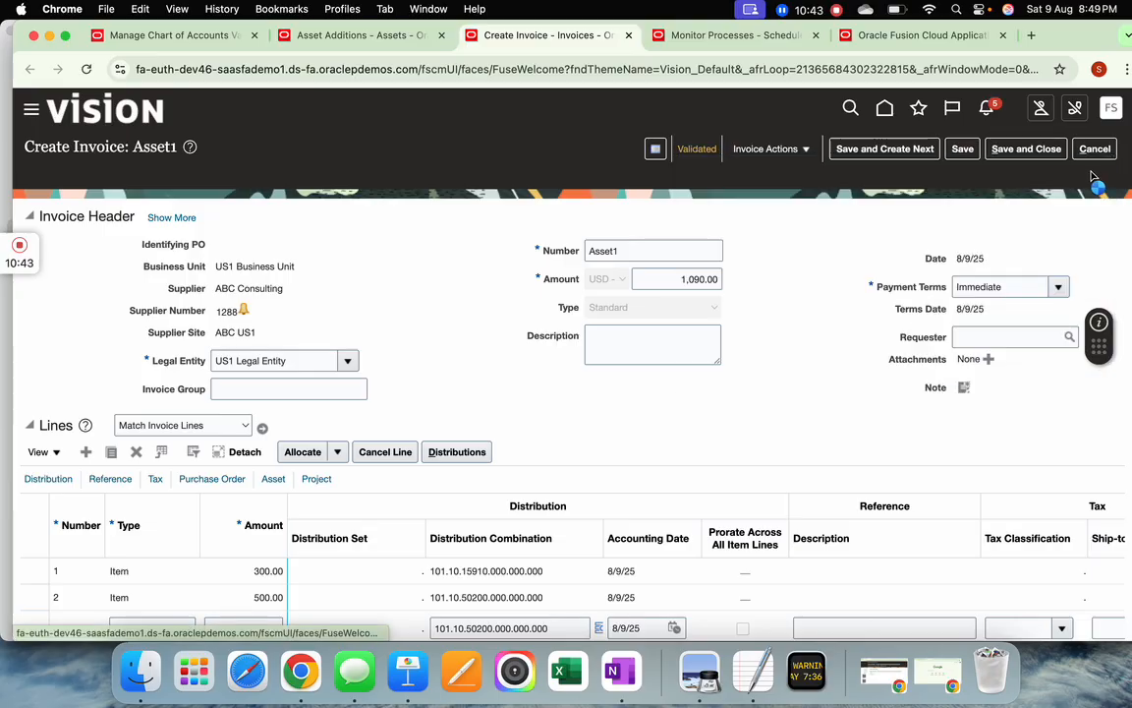
# Step: Post the validated invoice to the ledger, glancing at the scheduled processes while it runs
pyautogui.click(764, 150)
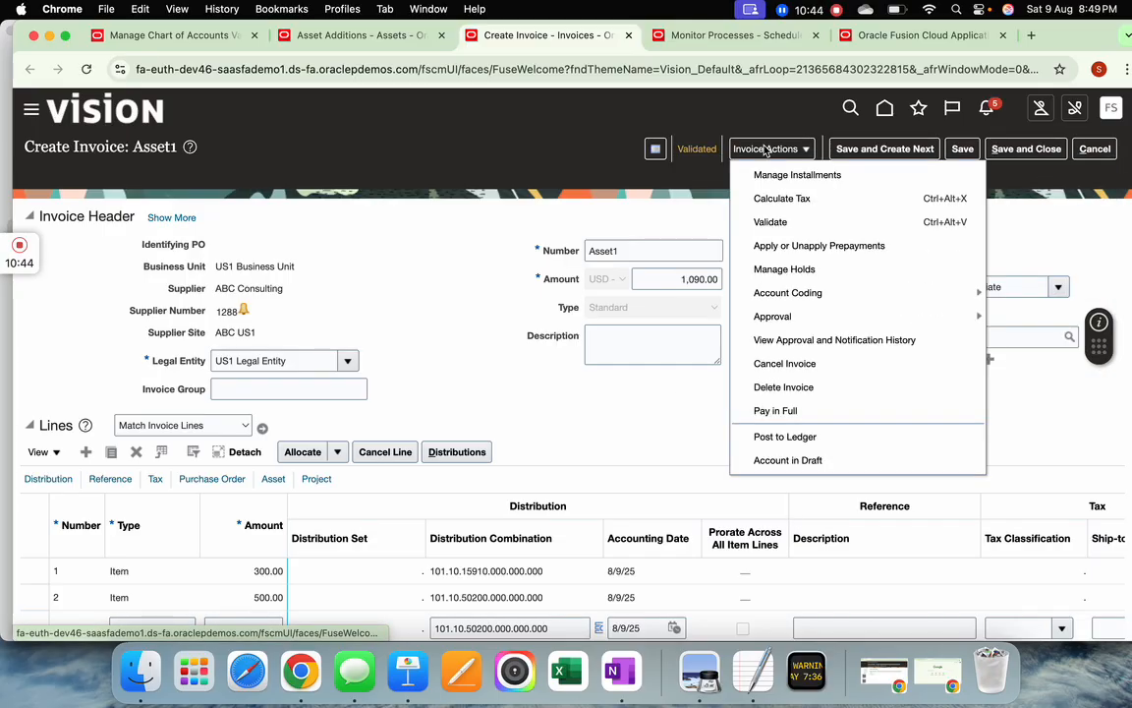
pyautogui.click(788, 437)
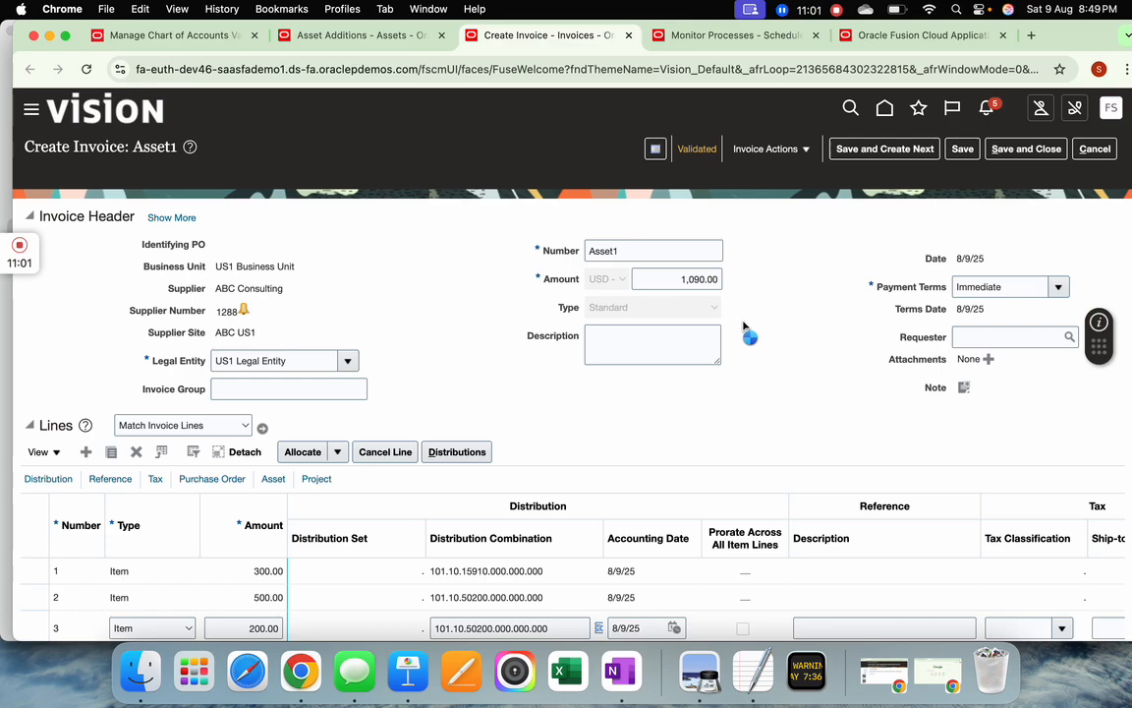
pyautogui.click(745, 36)
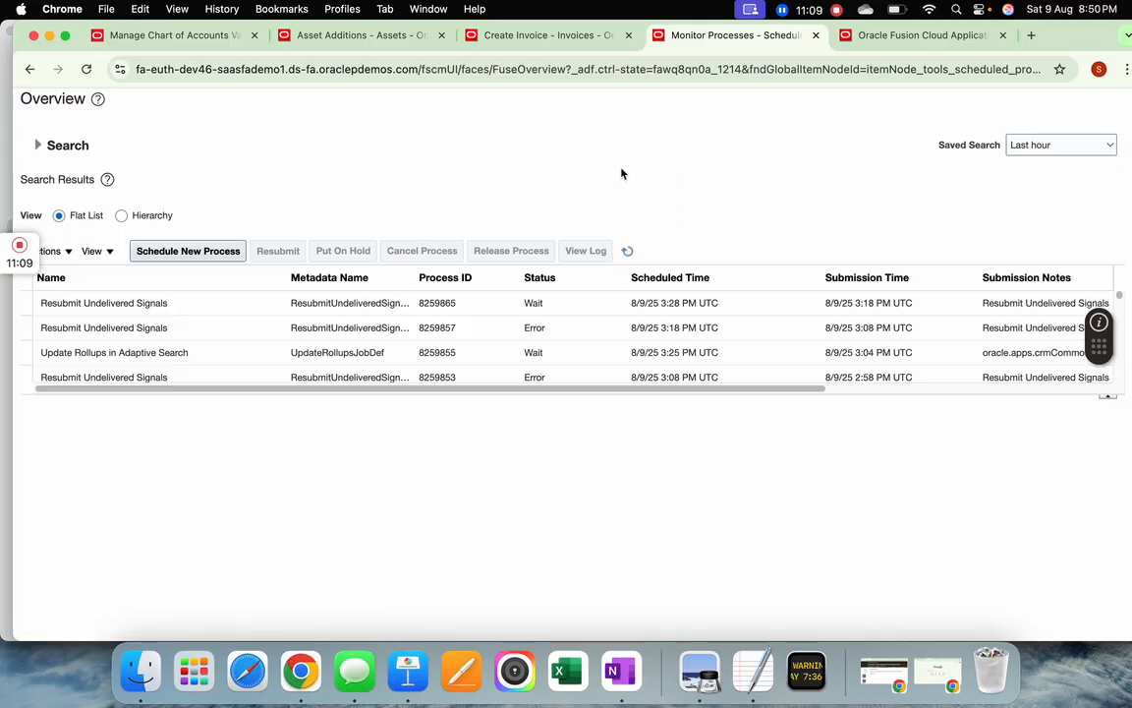
pyautogui.click(490, 35)
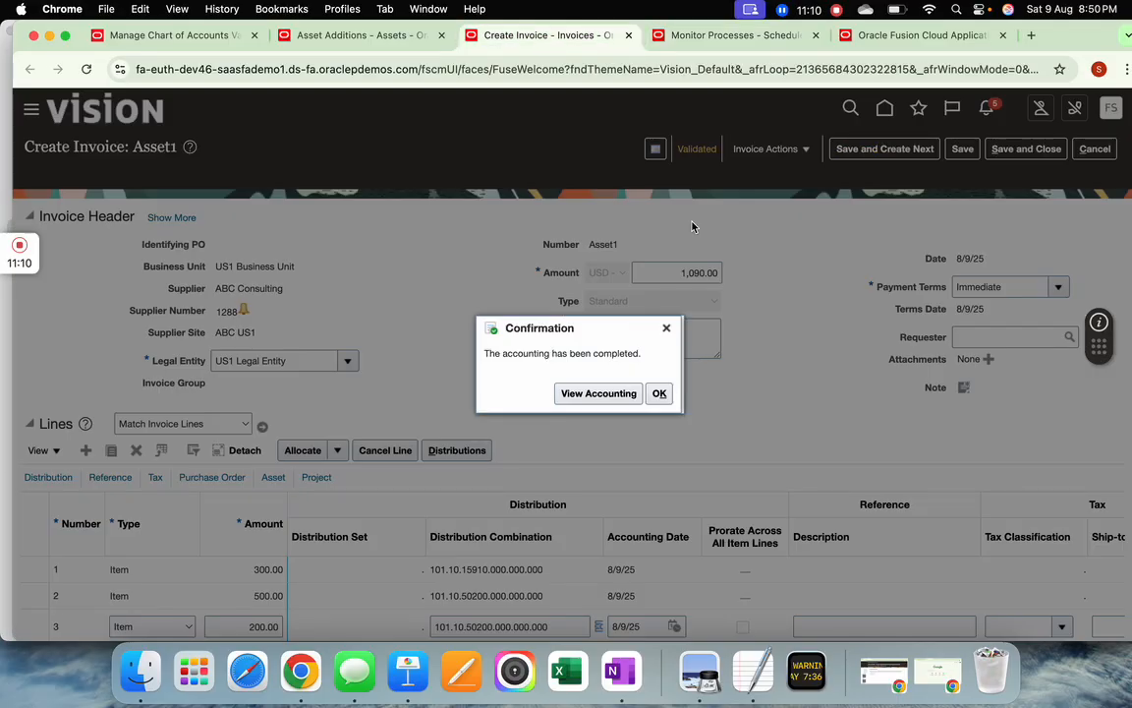
# Step: View the invoice's accounting lines for the US Primary Ledger, check the available ledgers, and close the view
pyautogui.click(589, 394)
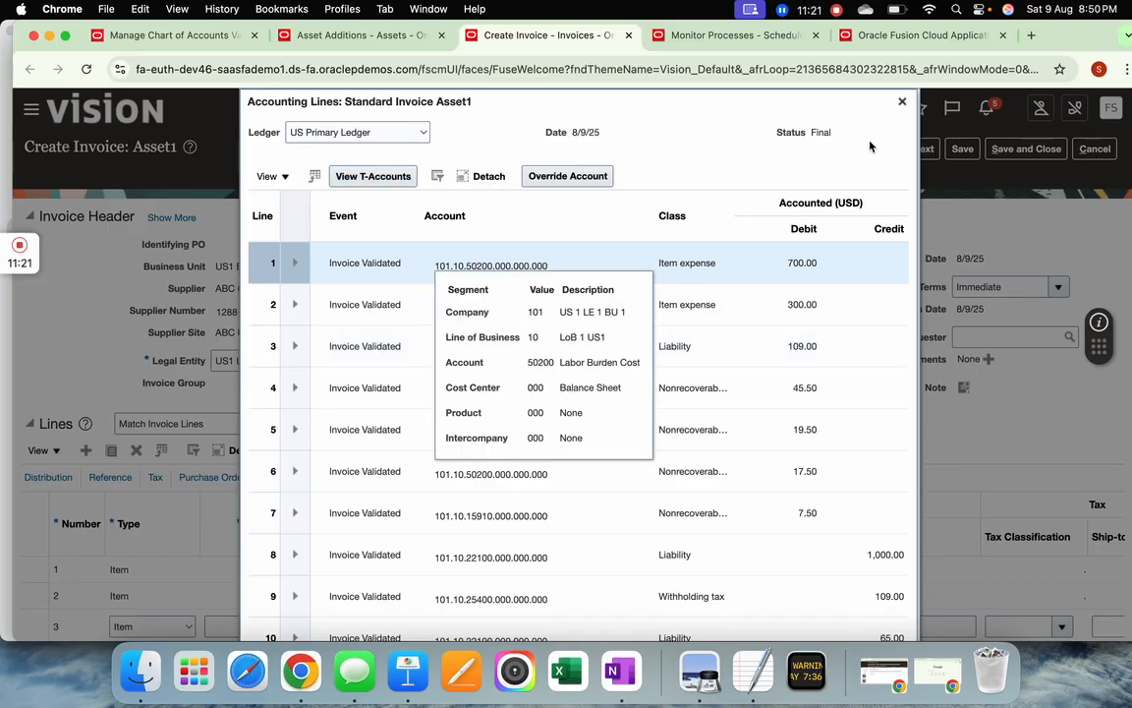
pyautogui.click(354, 132)
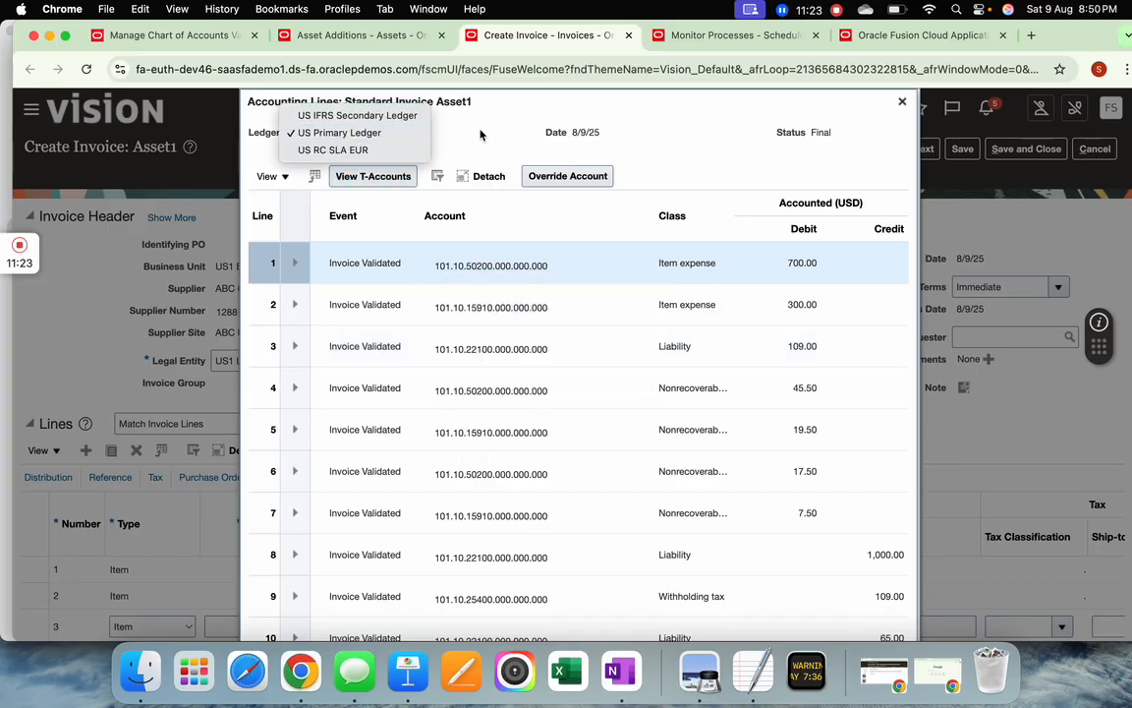
pyautogui.click(358, 134)
pyautogui.click(902, 101)
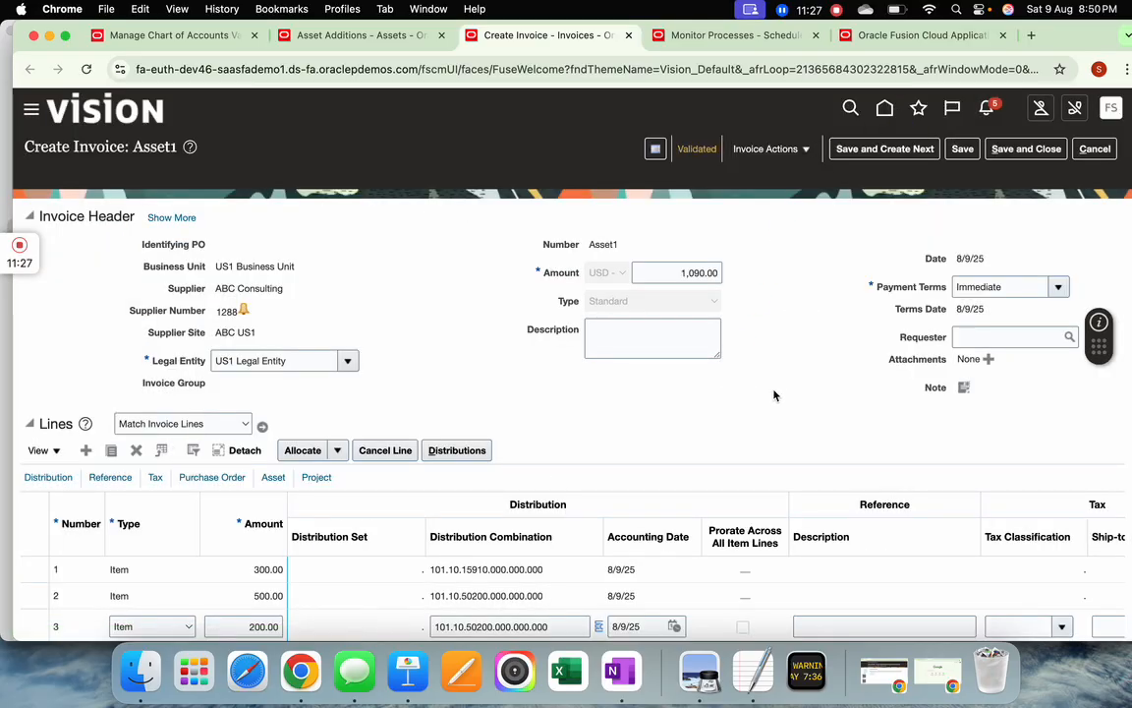
# Step: Save and close the invoice, and submit Create Mass Additions with accounting date 8/9/25 and asset book US CORP
pyautogui.click(1024, 148)
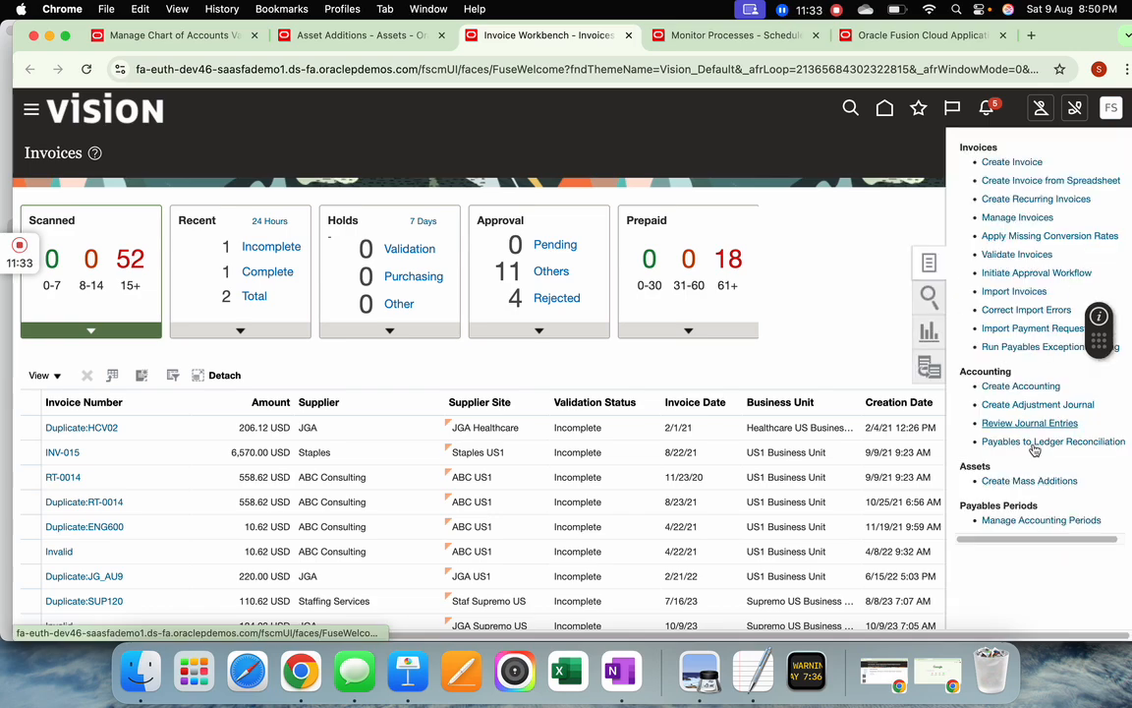
pyautogui.click(1029, 480)
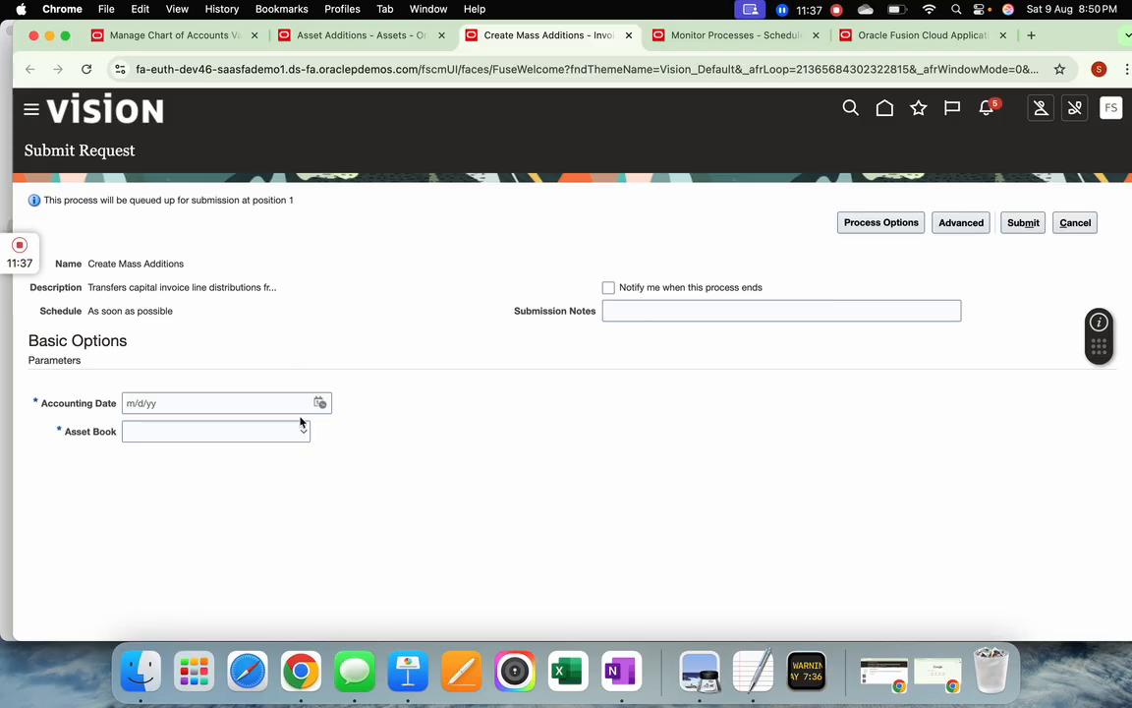
pyautogui.click(322, 403)
pyautogui.click(505, 498)
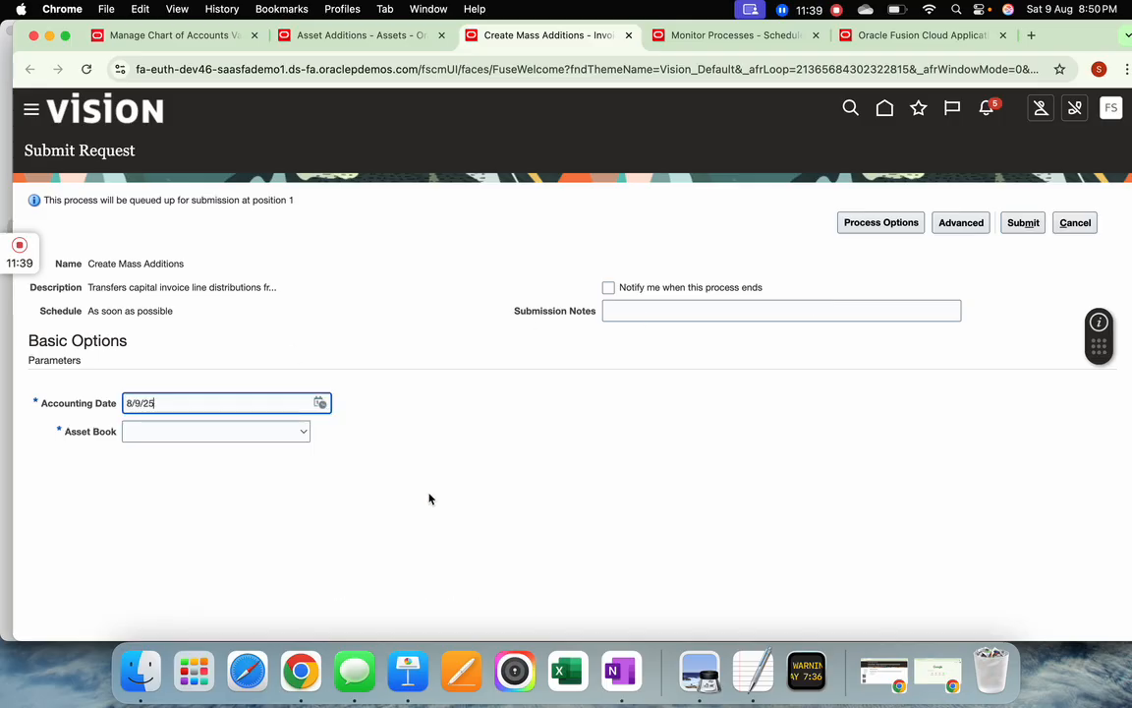
pyautogui.click(278, 434)
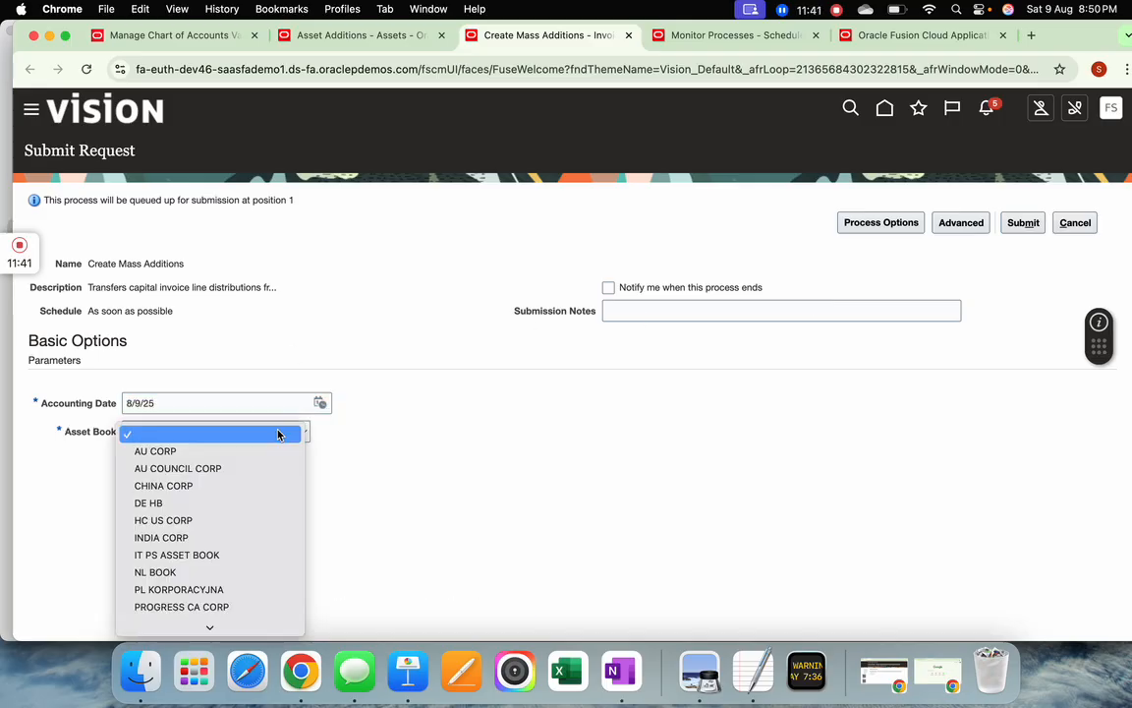
pyautogui.press('u')
pyautogui.press('v')
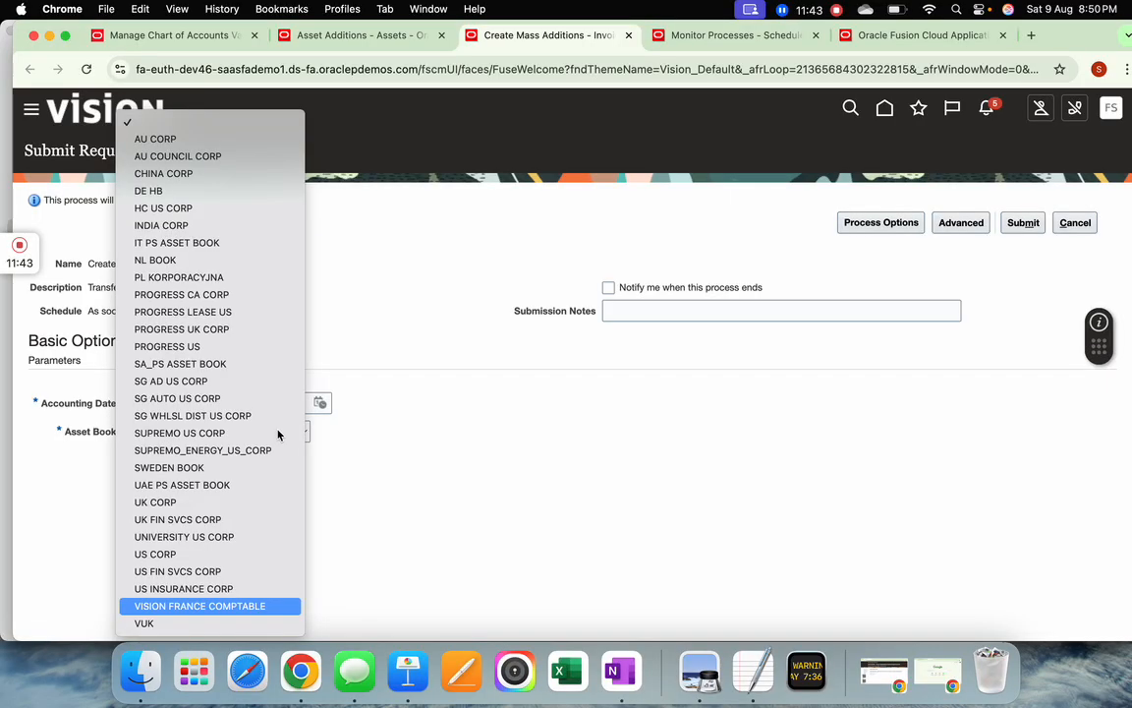
pyautogui.click(207, 554)
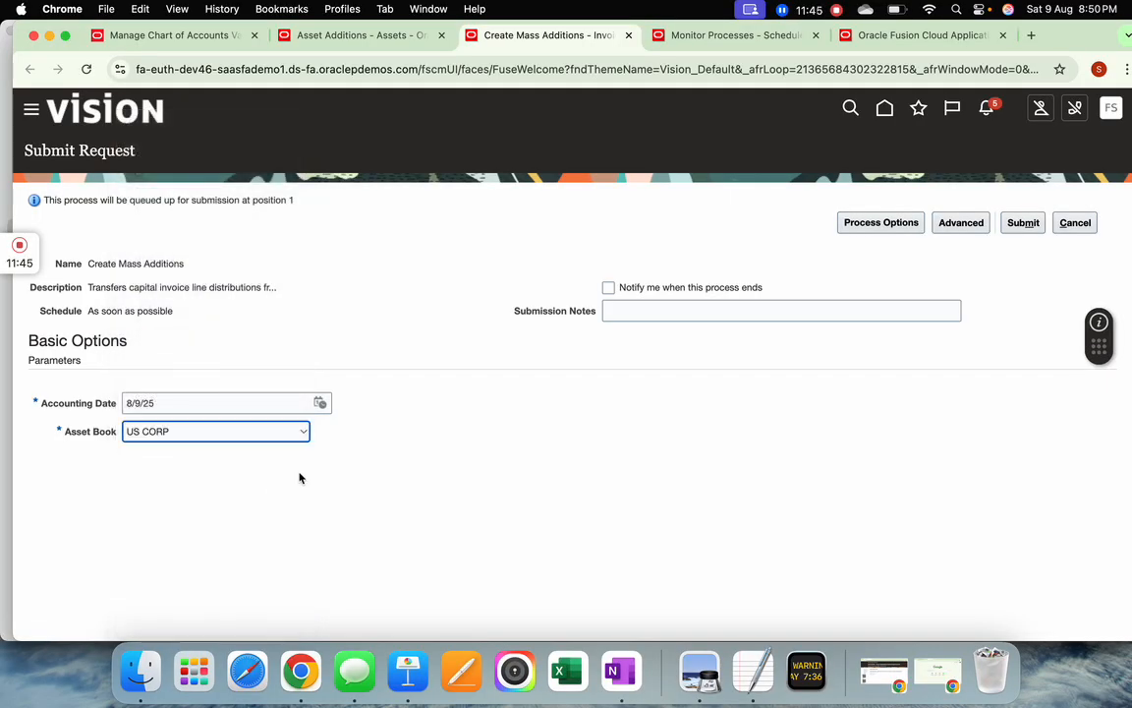
pyautogui.click(1026, 224)
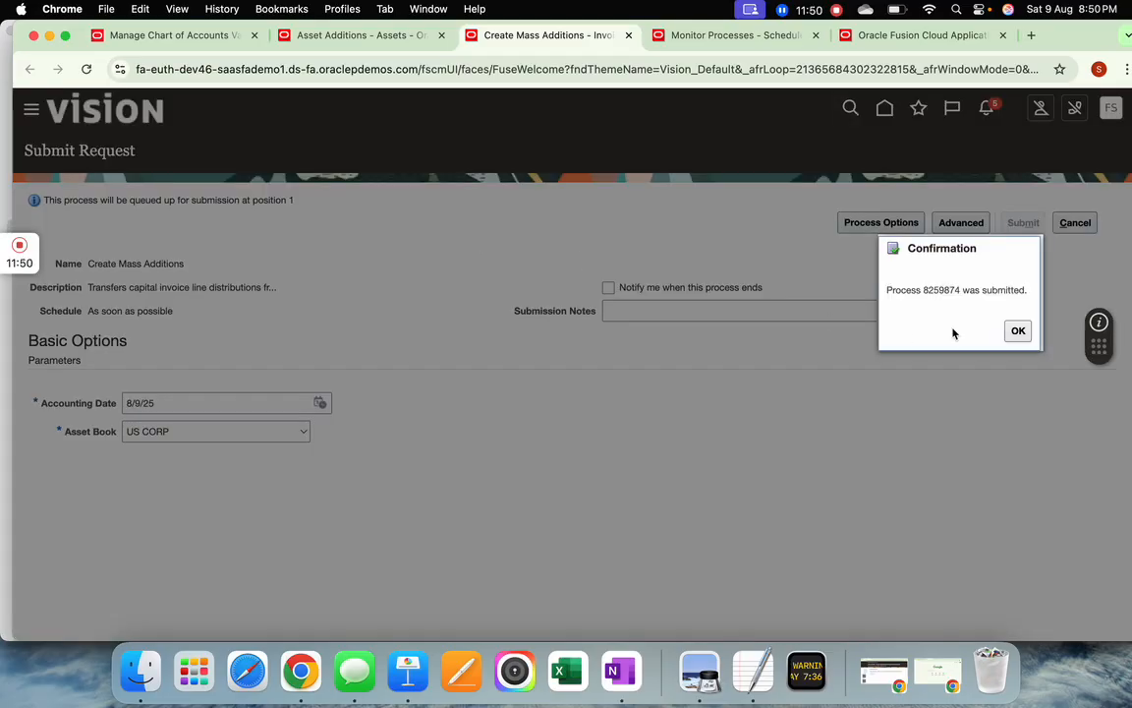
pyautogui.click(1018, 330)
# Step: Monitor the scheduled processes, refreshing until Create Mass Additions, Prepare Assets Transaction Data and the Create Mass Additions Report finish
pyautogui.click(715, 37)
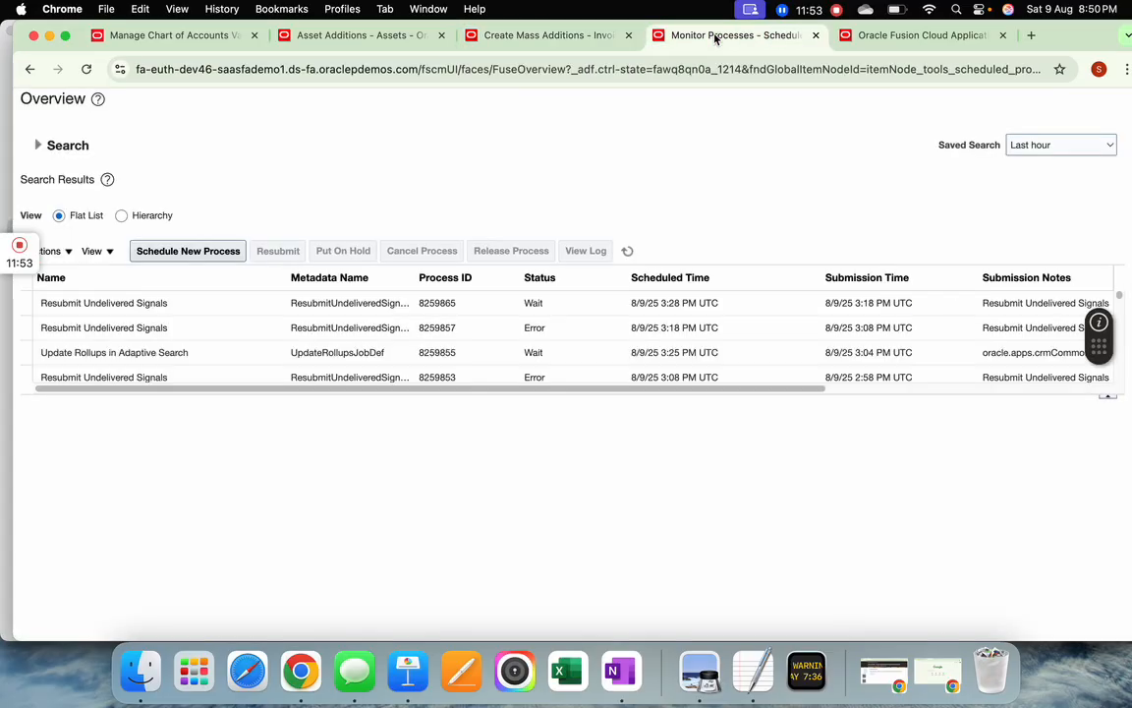
pyautogui.click(628, 252)
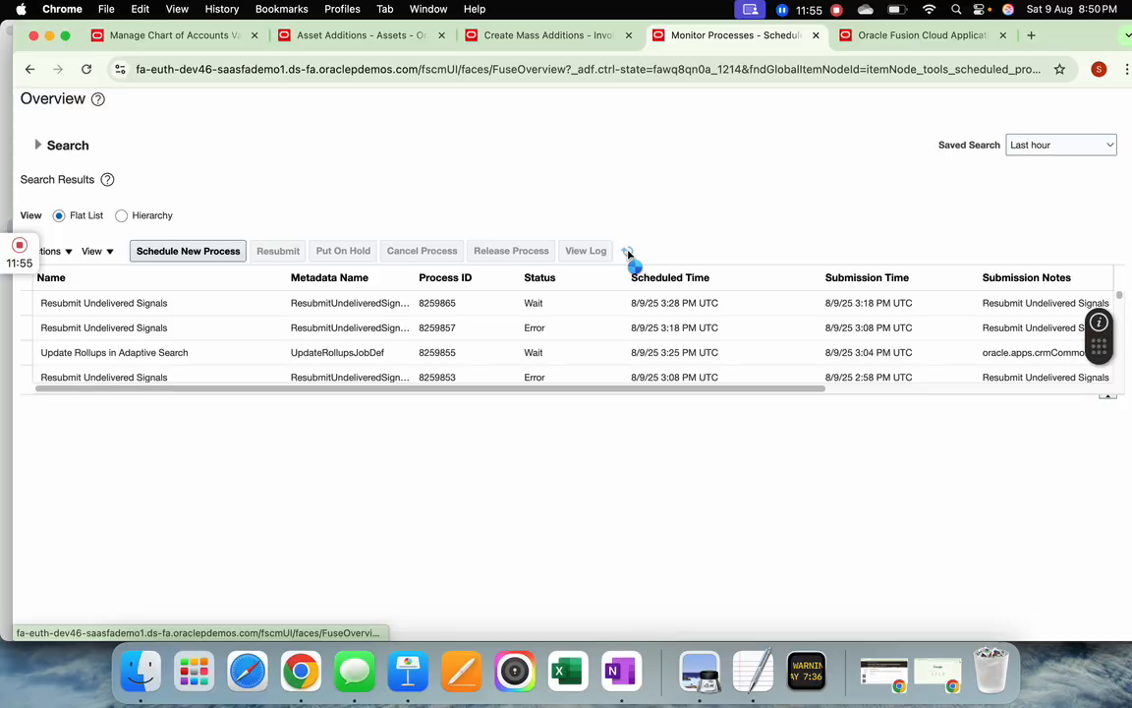
pyautogui.click(628, 251)
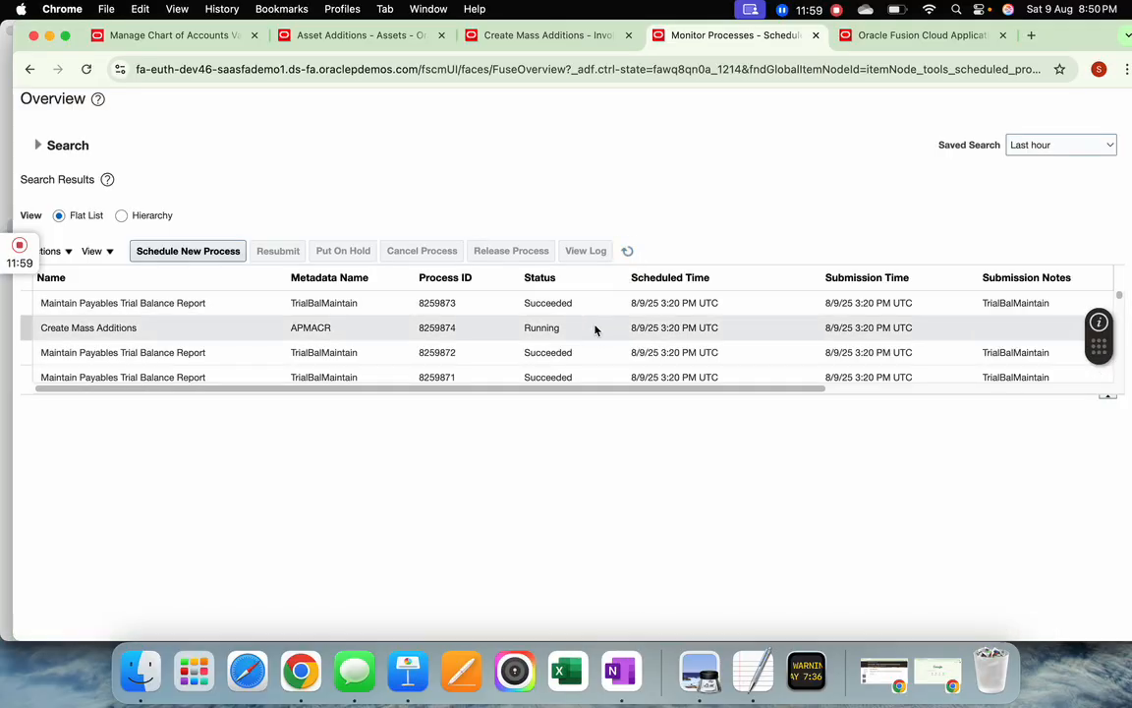
pyautogui.click(632, 251)
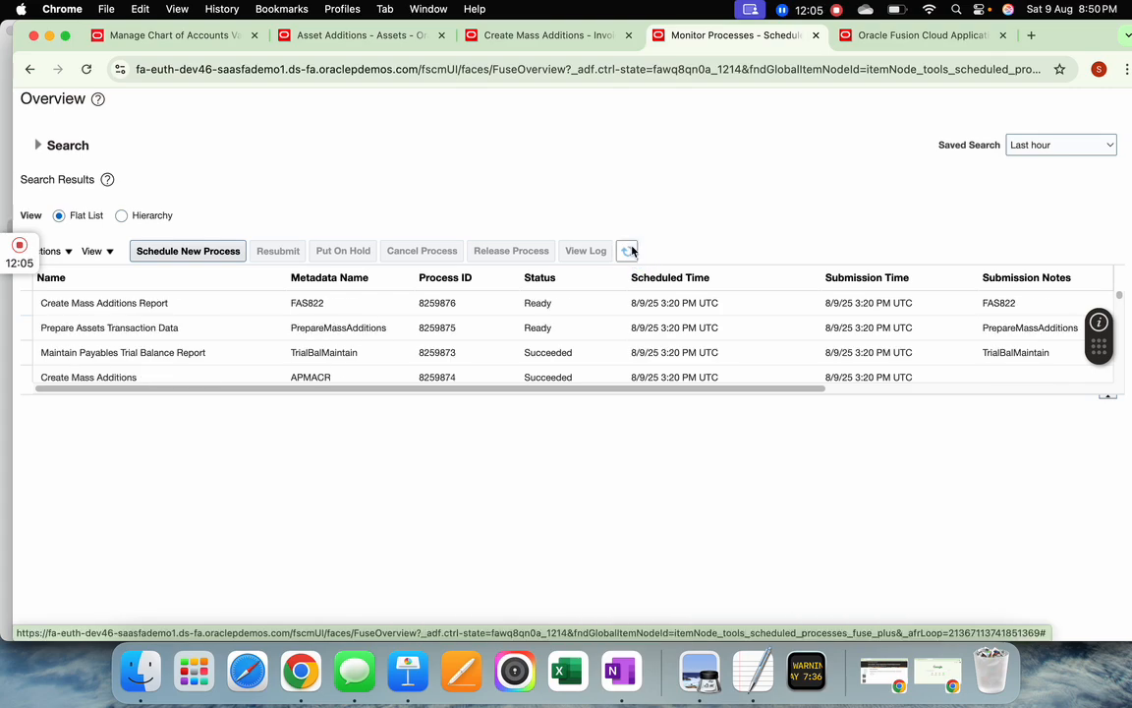
pyautogui.click(632, 250)
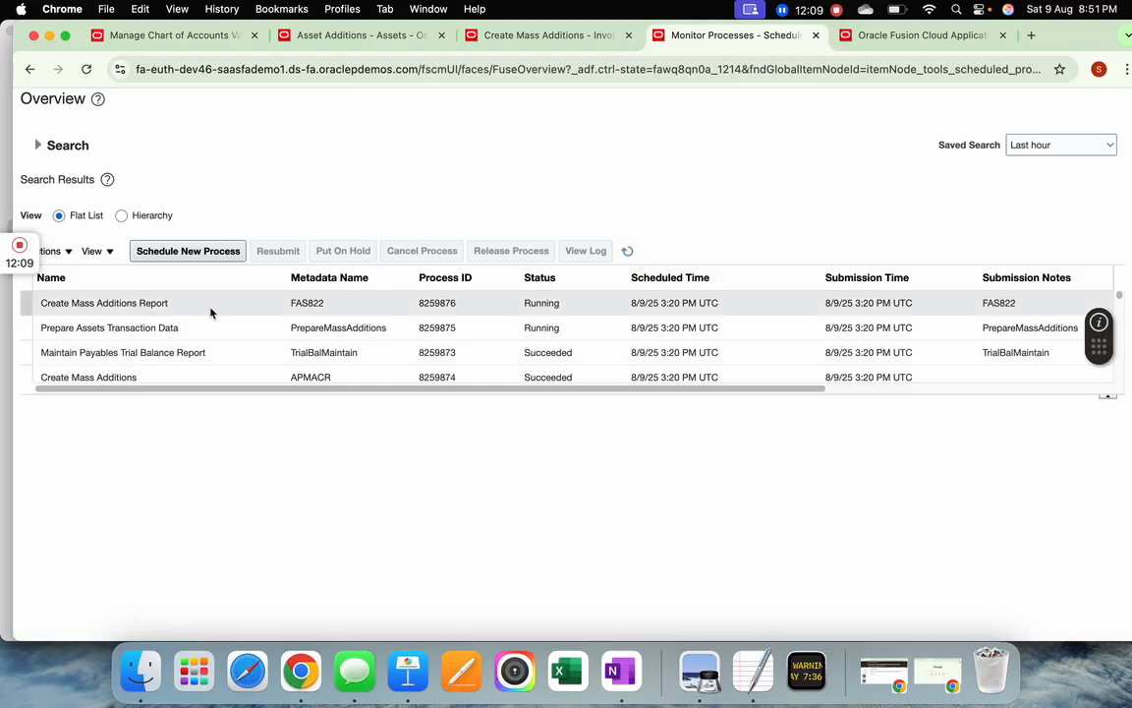
pyautogui.click(628, 251)
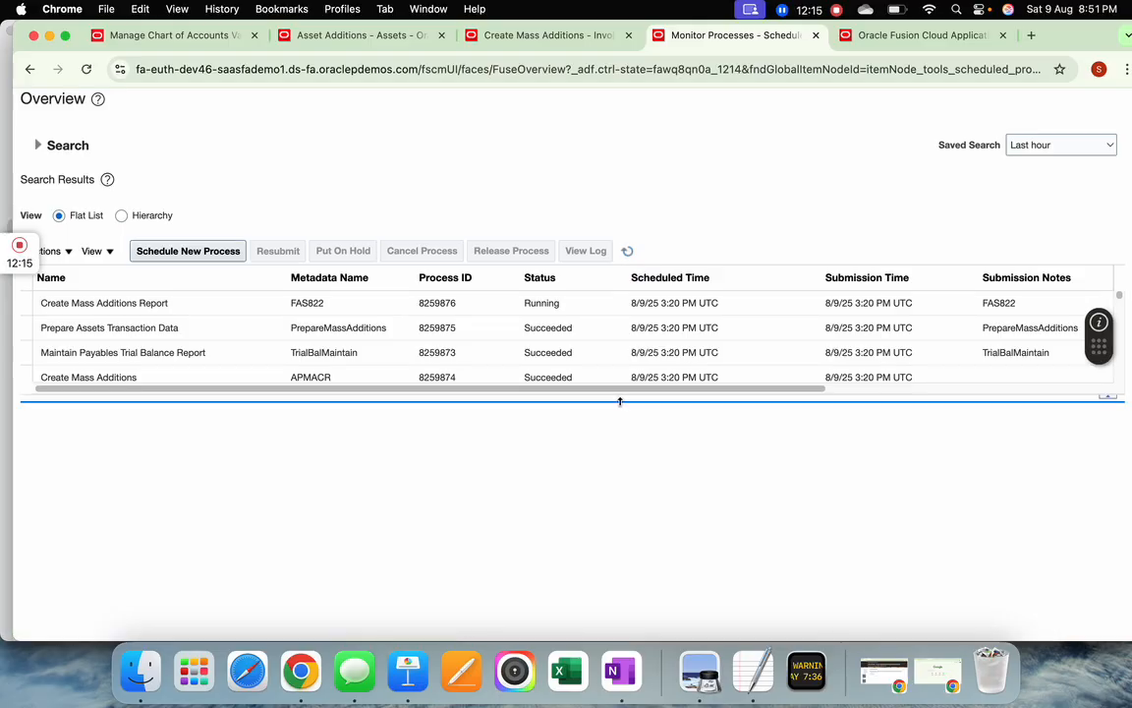
pyautogui.click(628, 251)
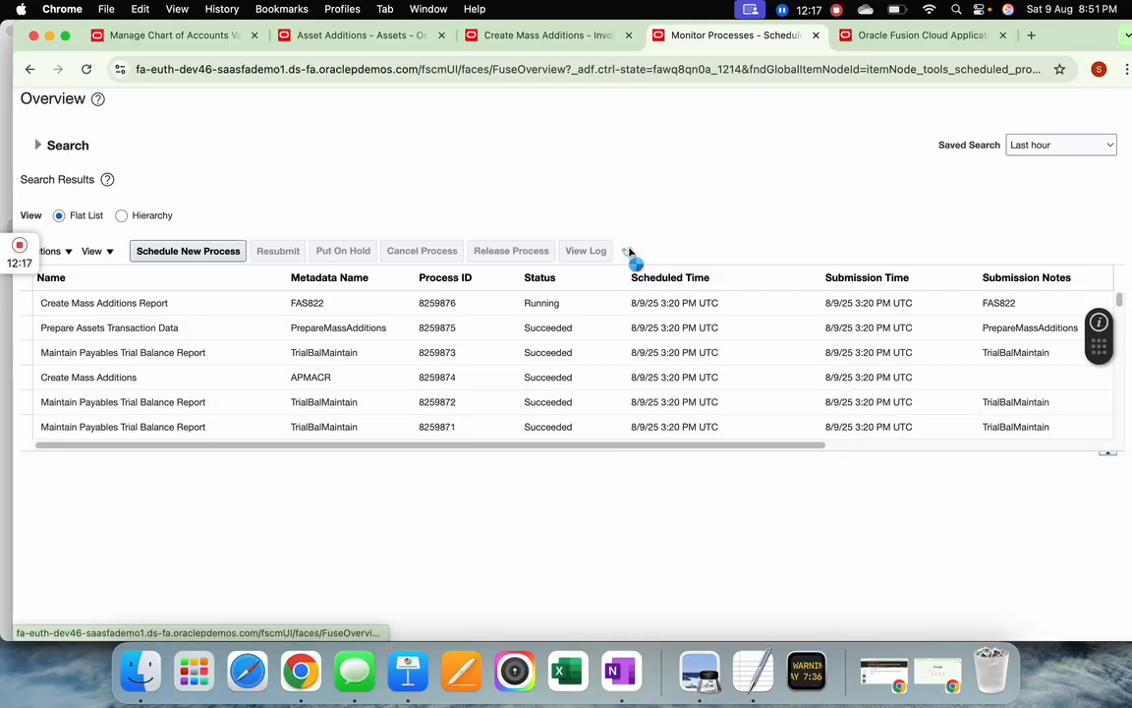
pyautogui.click(628, 251)
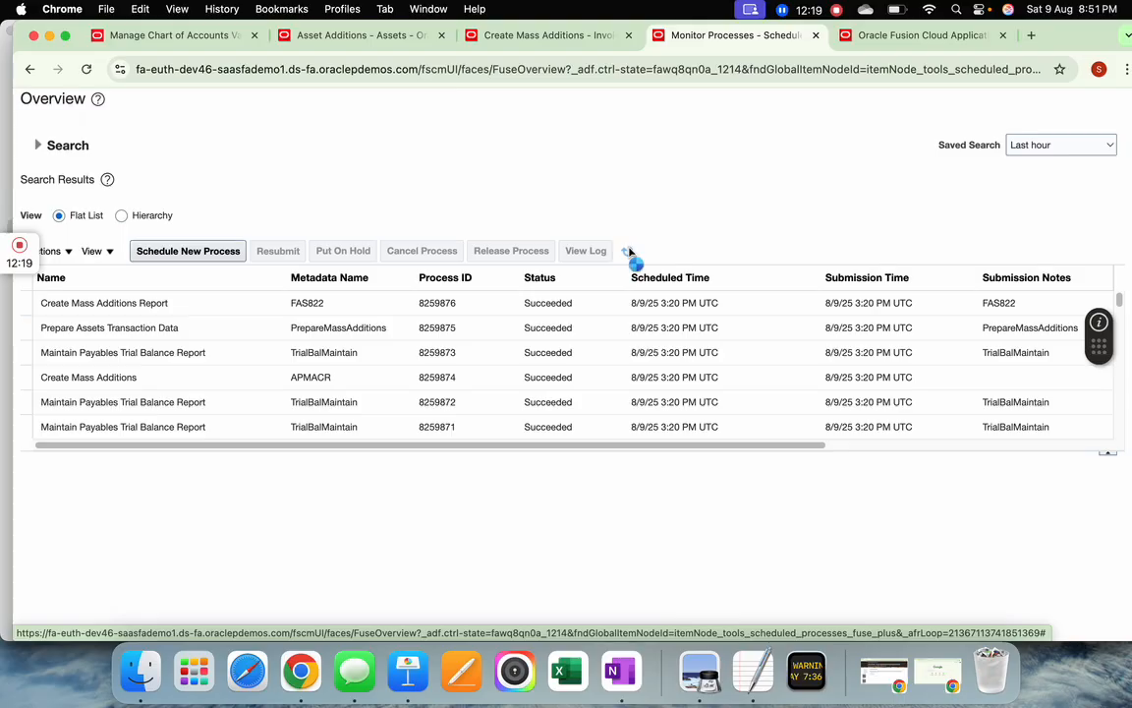
pyautogui.click(596, 307)
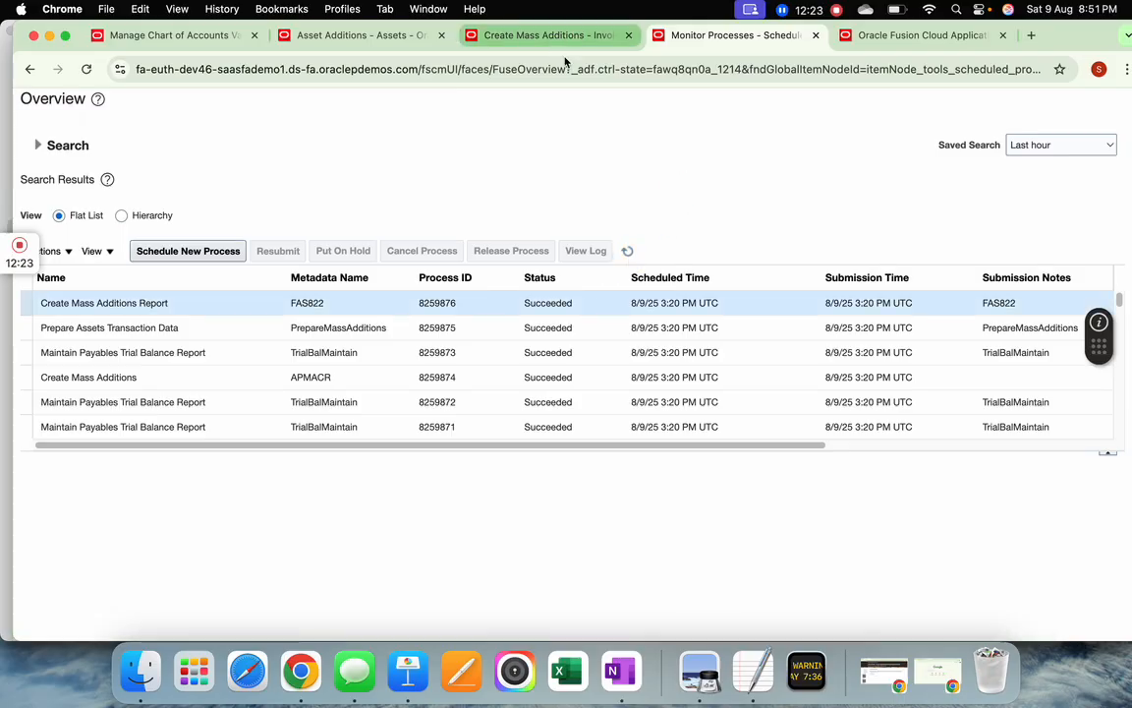
# Step: Reload the US CORP - USD book in Assets and find the Asset1 invoice lines among the incomplete additions
pyautogui.click(351, 39)
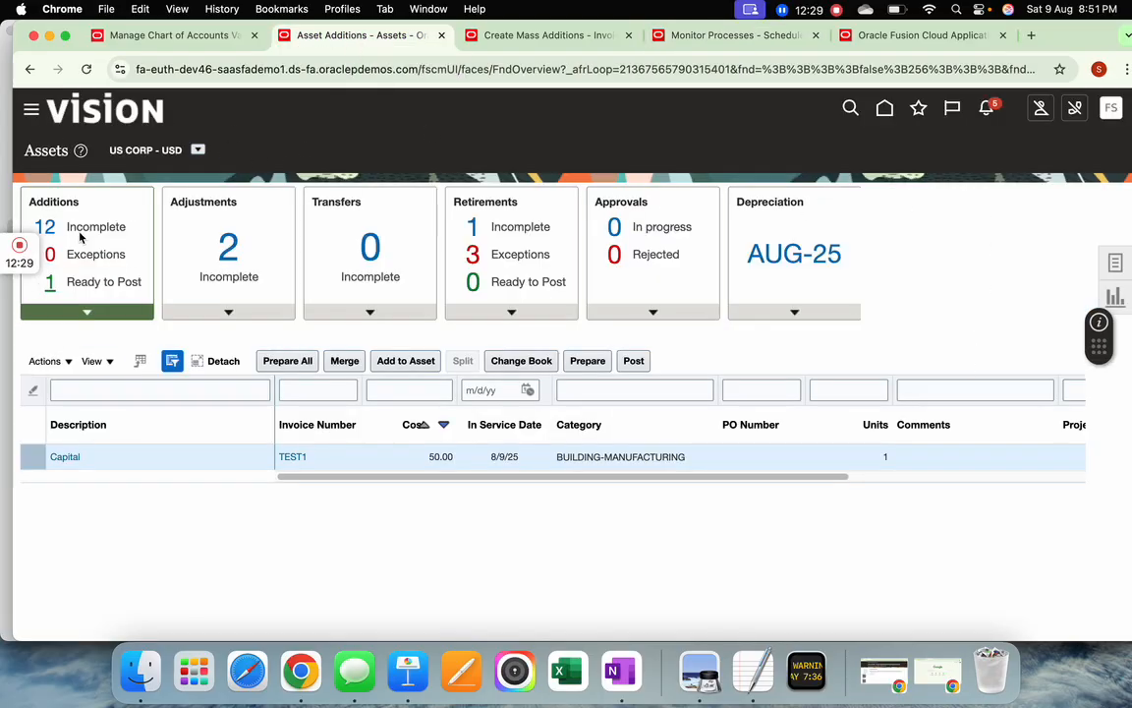
pyautogui.click(199, 151)
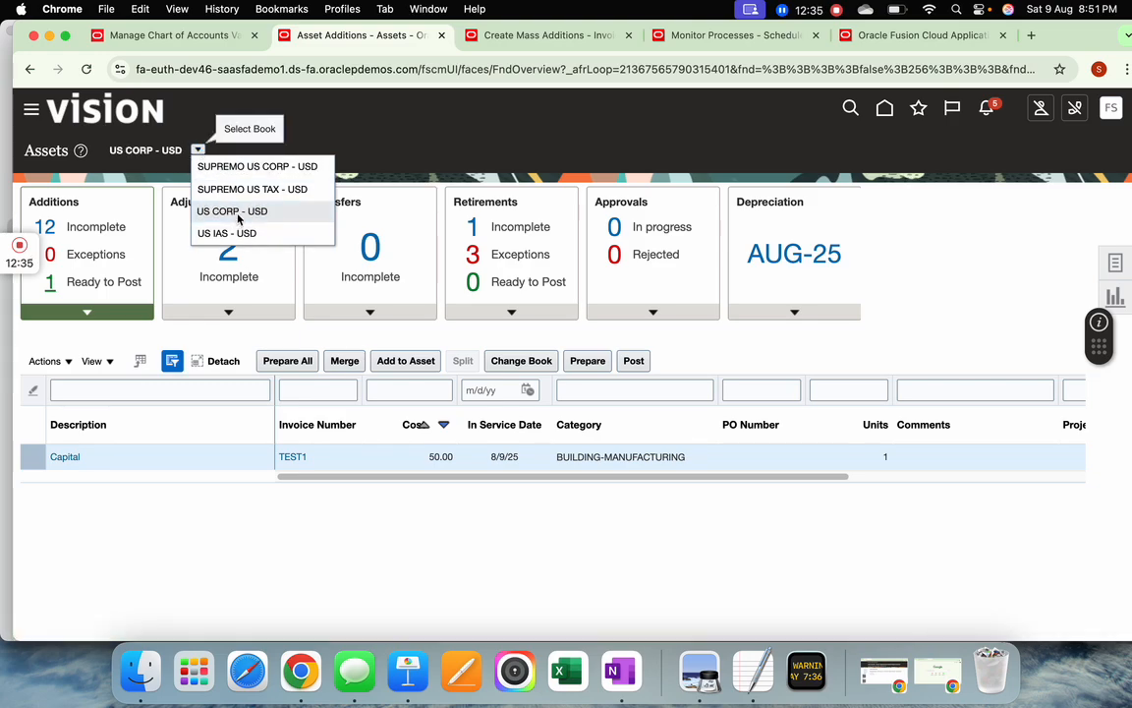
pyautogui.click(817, 222)
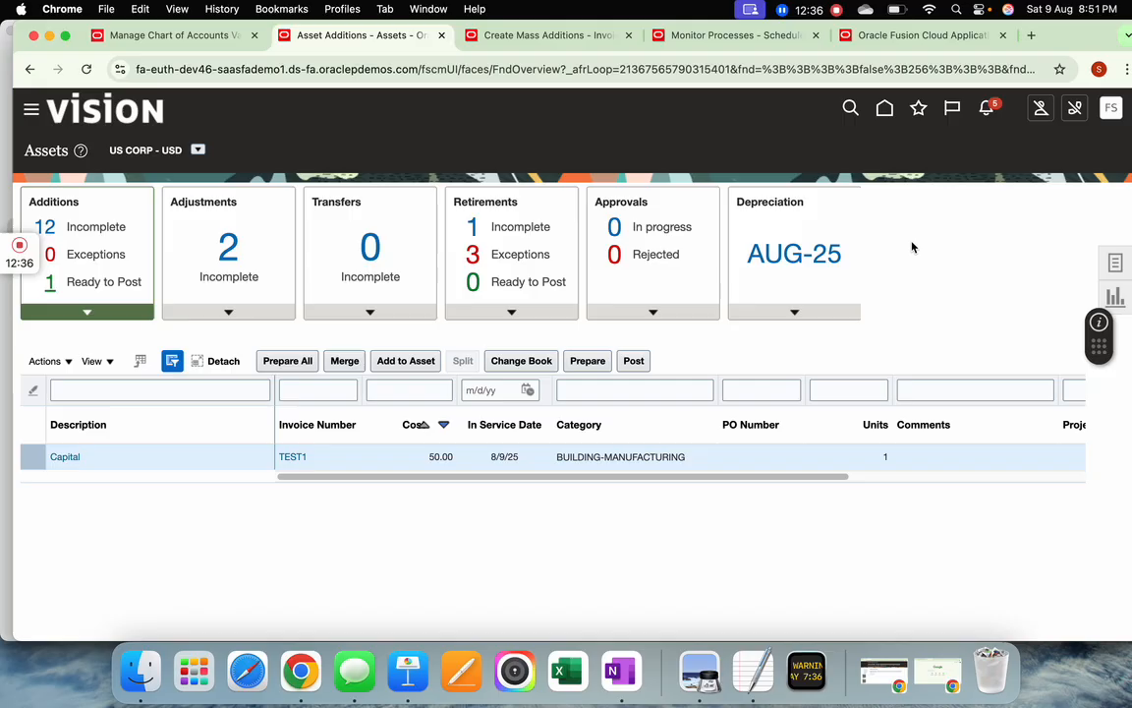
pyautogui.click(199, 150)
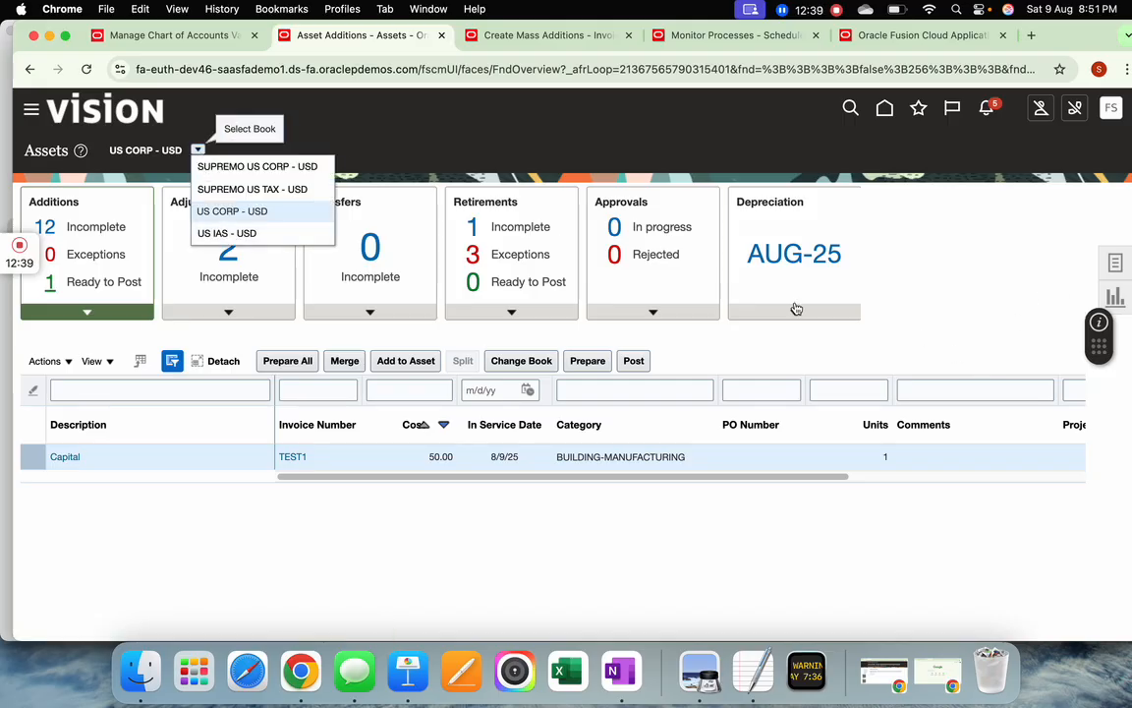
pyautogui.click(240, 212)
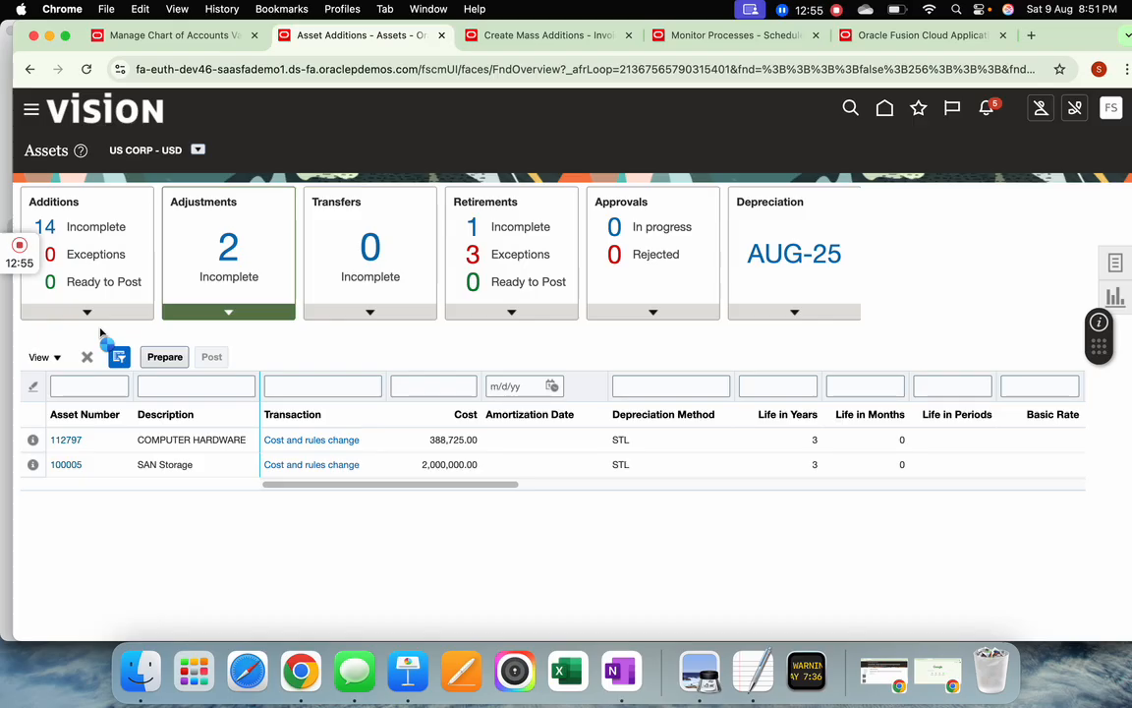
pyautogui.scroll(-4, 610, 339)
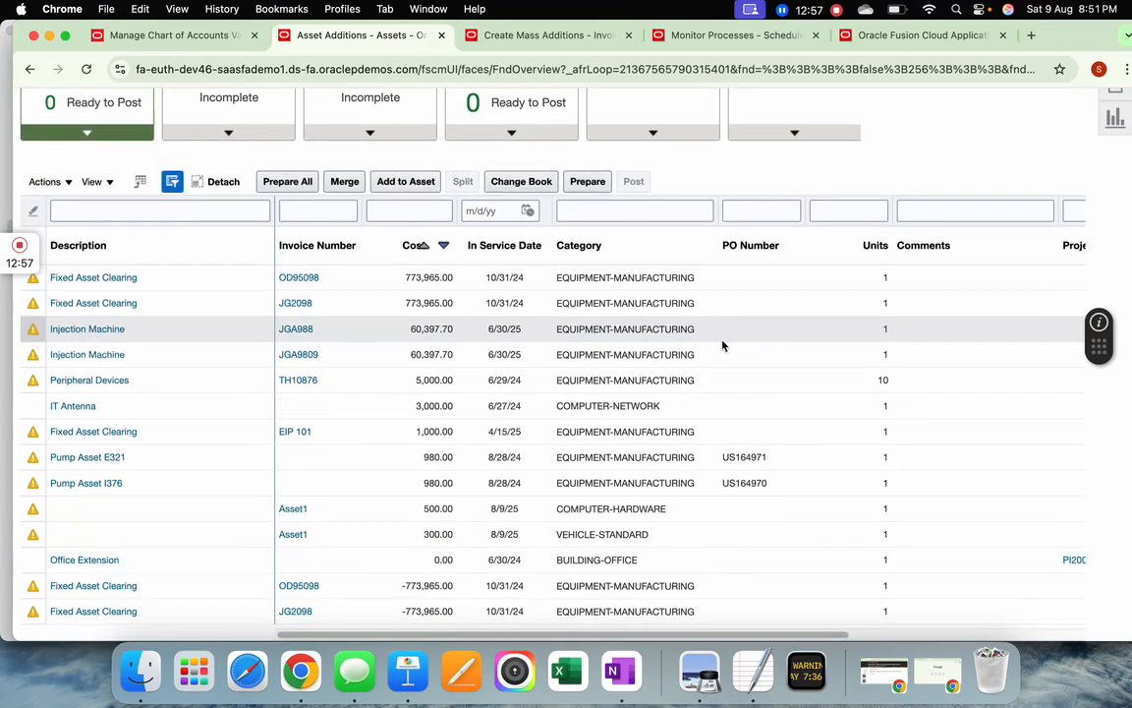
pyautogui.click(351, 512)
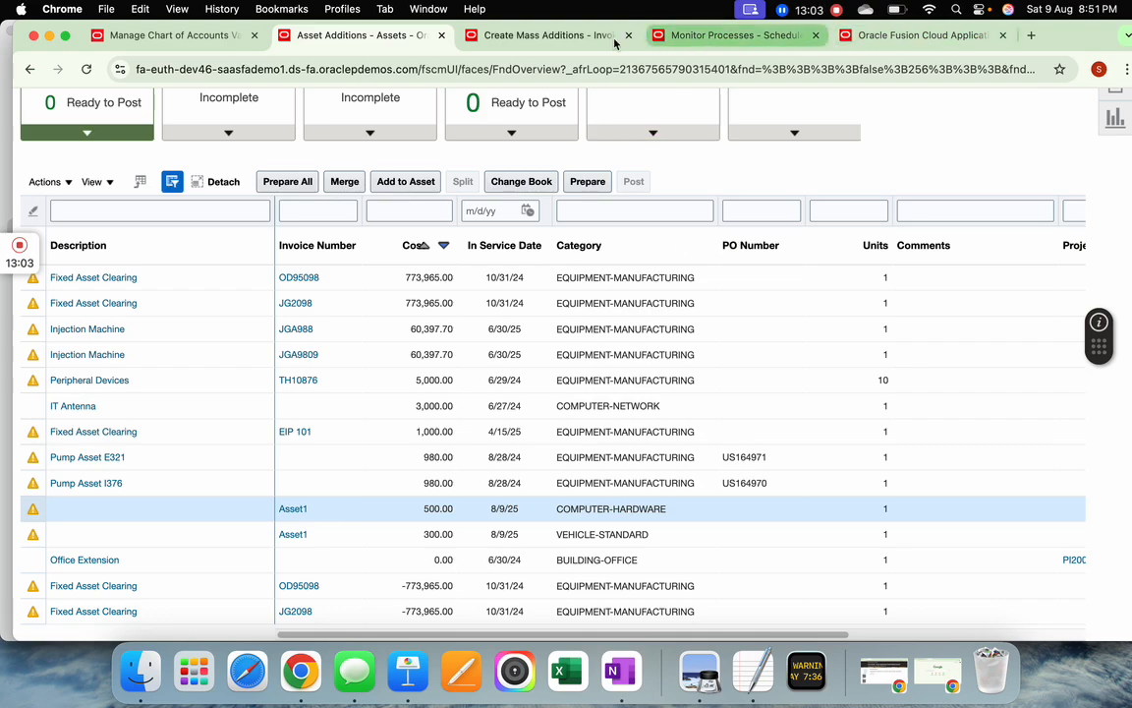
# Step: Return to the invoice workbench and open invoice Asset1 from the recent invoices
pyautogui.click(550, 36)
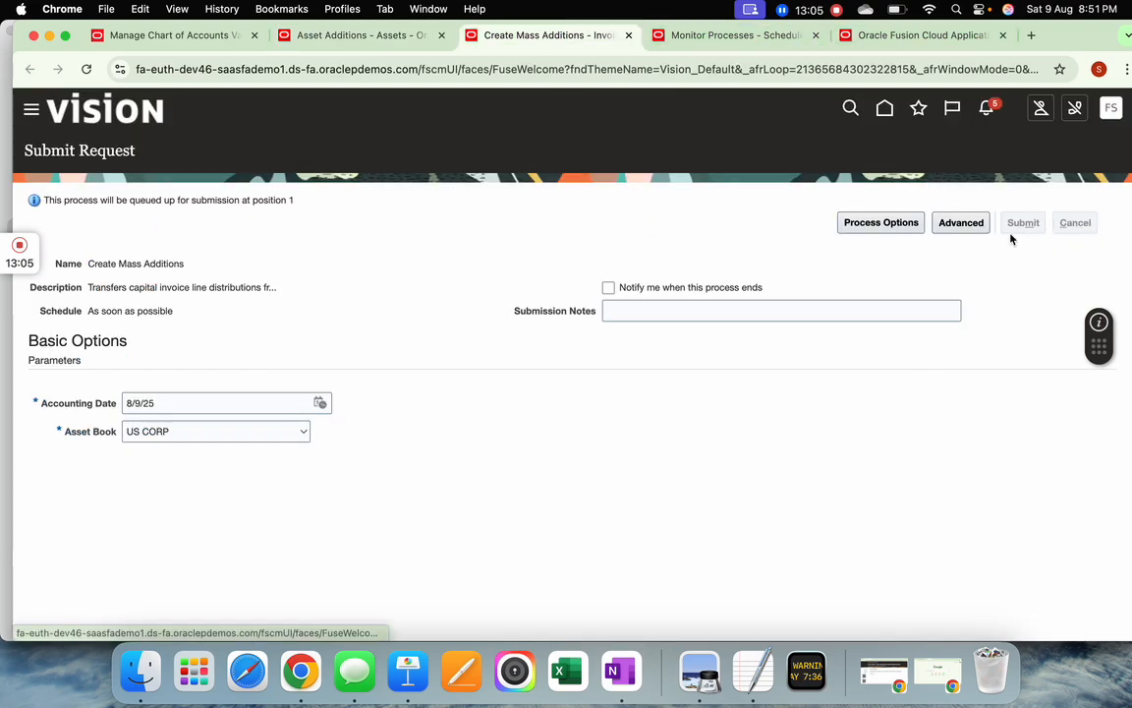
pyautogui.click(352, 37)
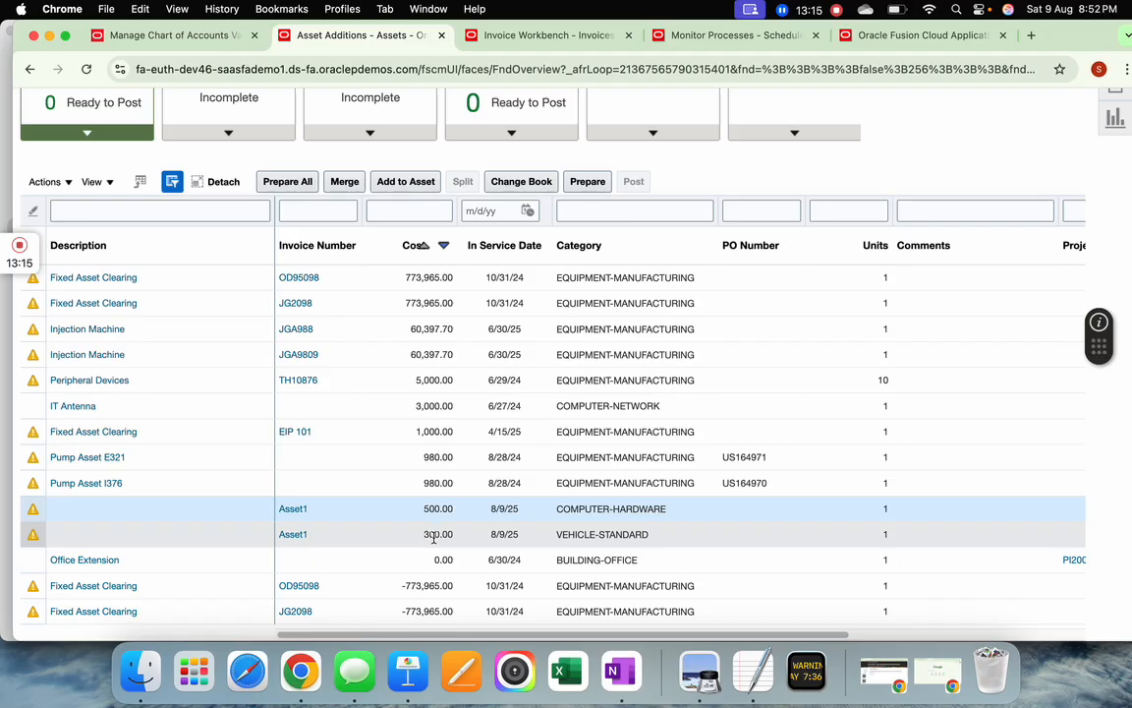
pyautogui.click(545, 34)
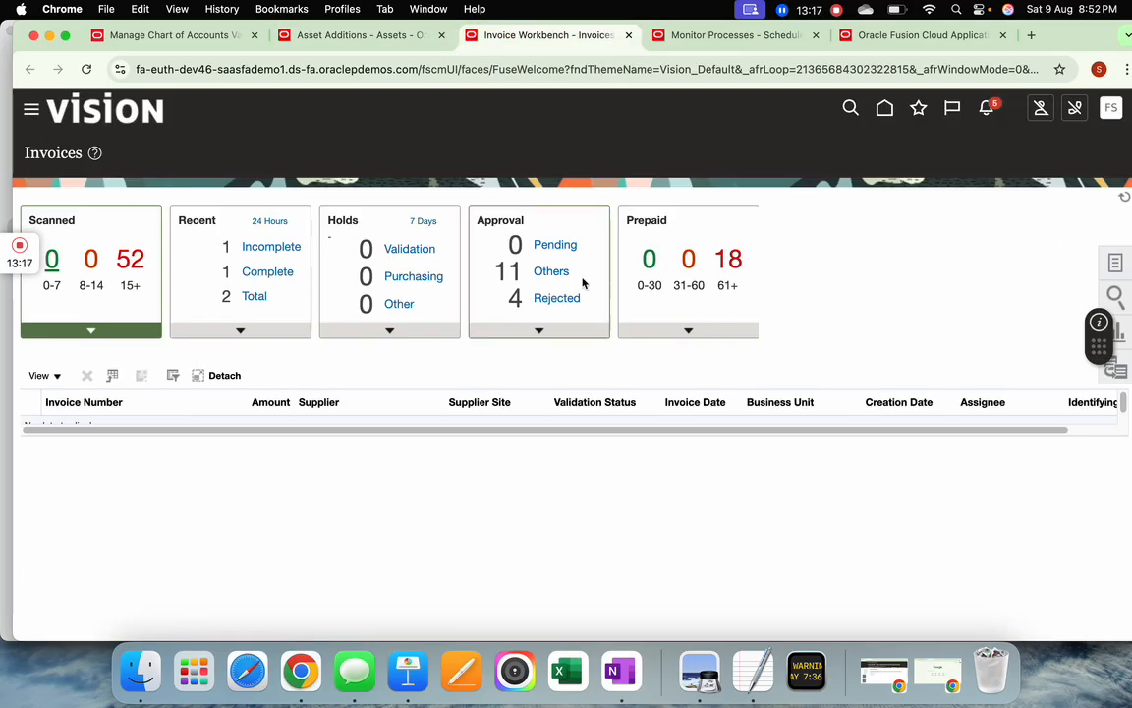
pyautogui.click(197, 332)
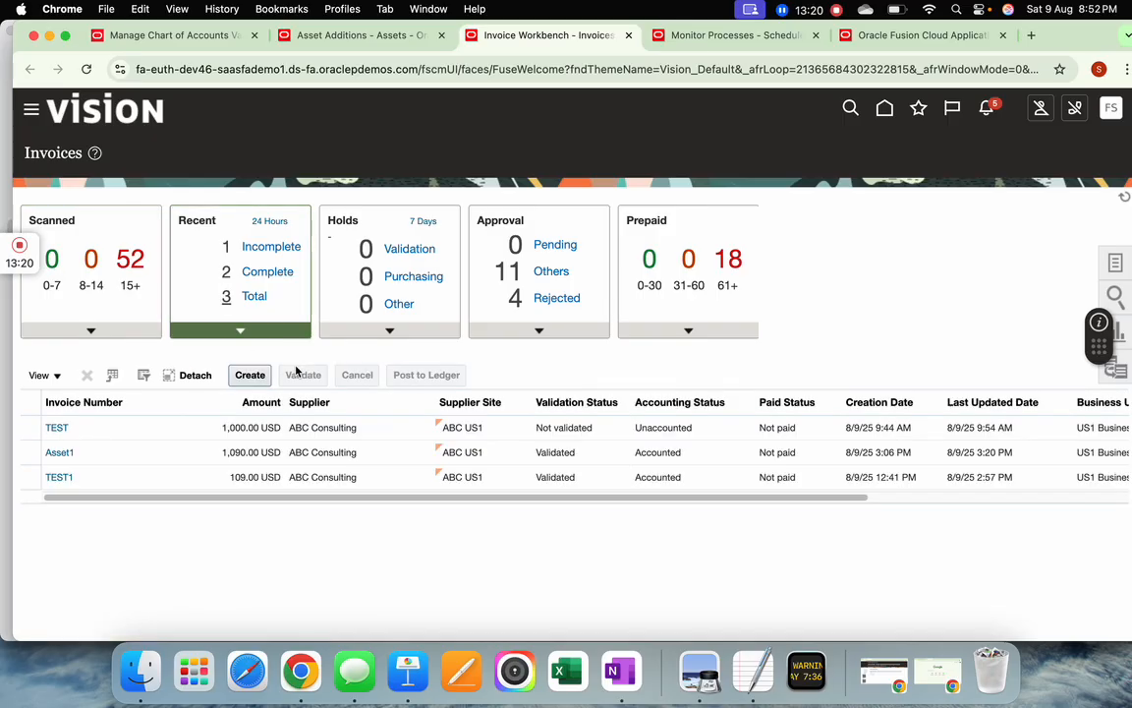
pyautogui.click(58, 453)
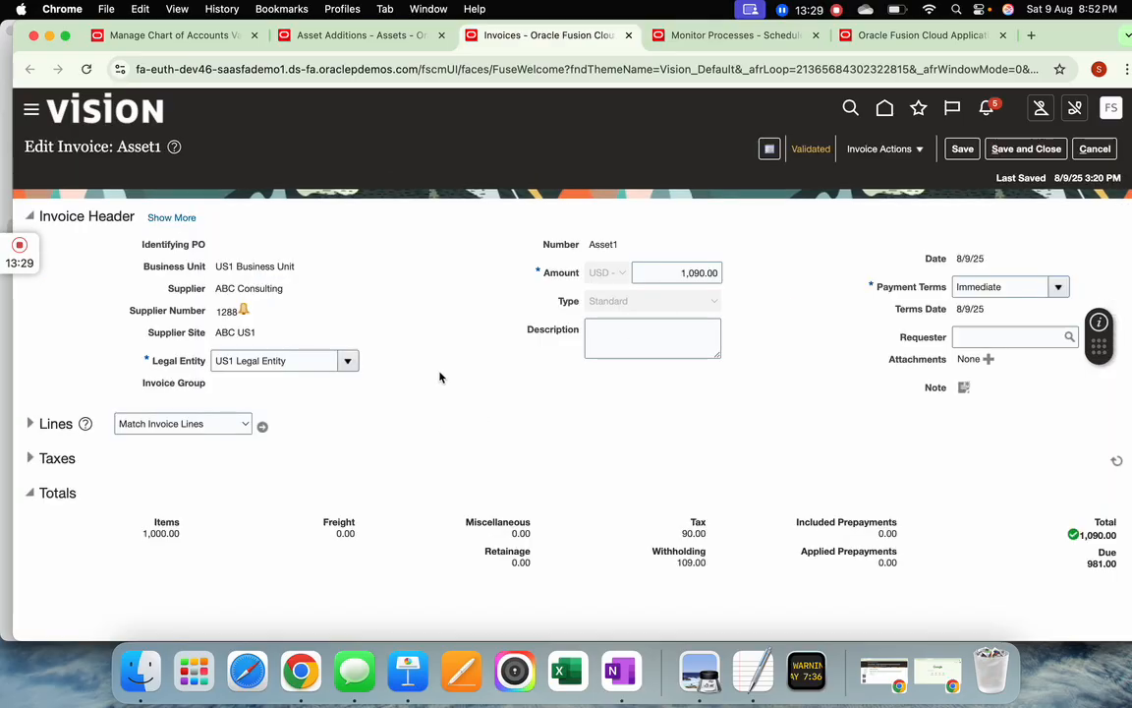
# Step: Compare the asset tracking, book and category details on the Asset1 invoice lines with the transferred lines in asset additions
pyautogui.scroll(-1, 422, 383)
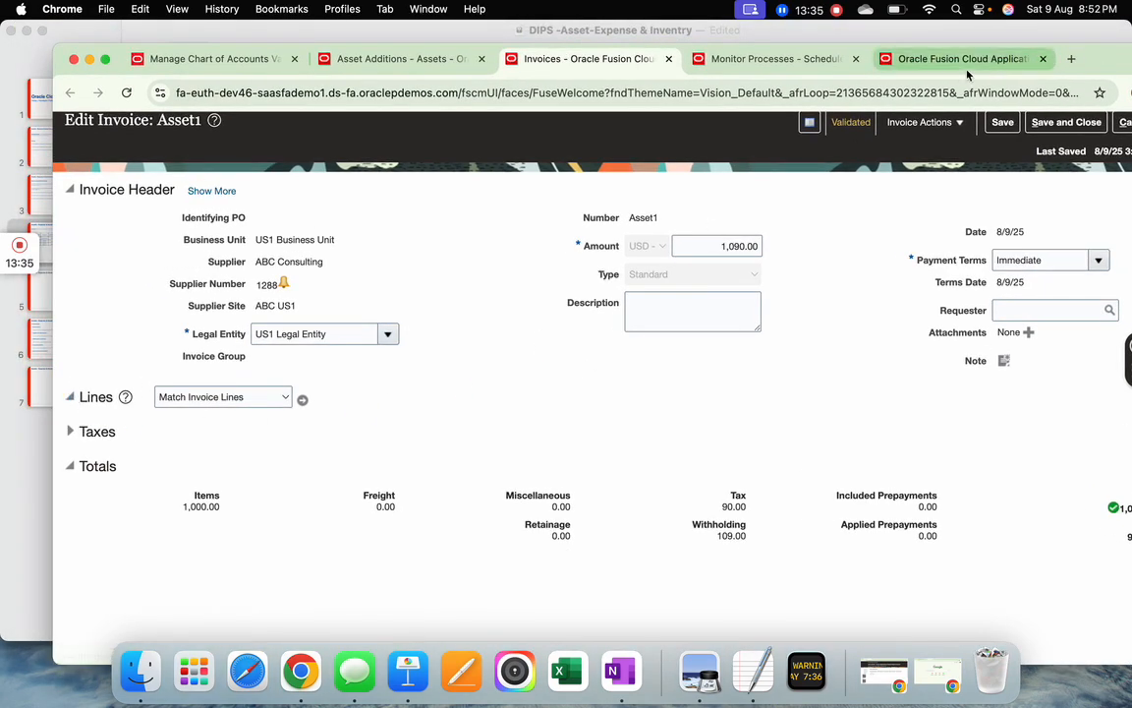
pyautogui.moveTo(1097, 66); pyautogui.dragTo(1026, 47)
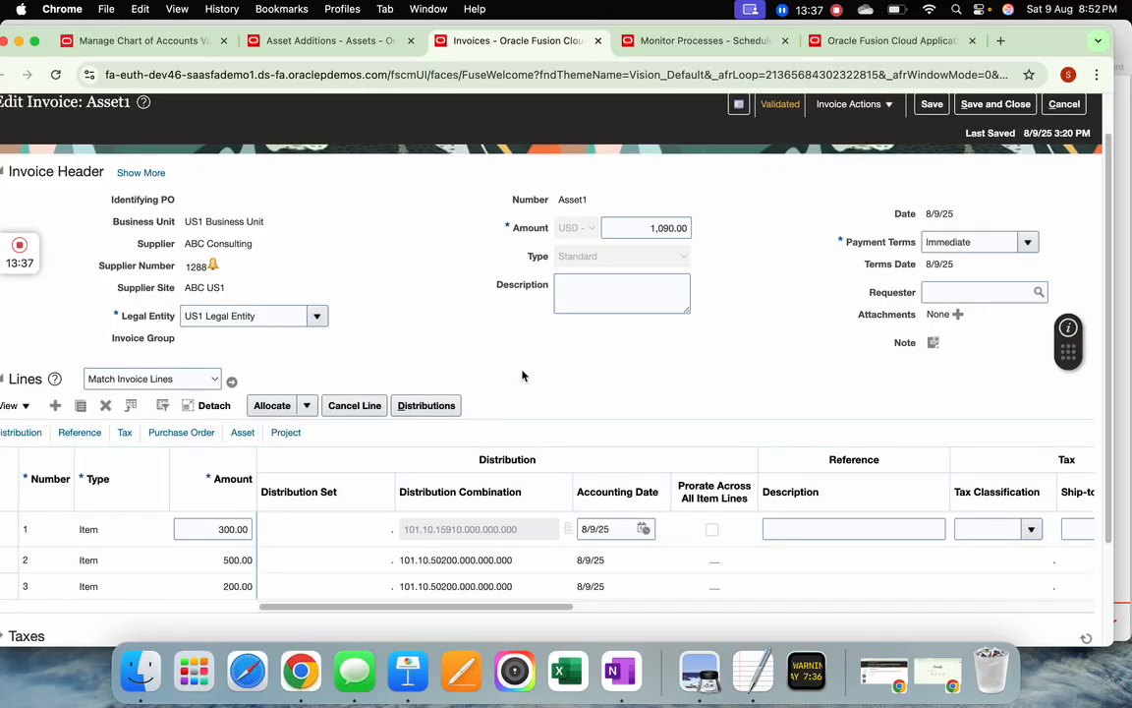
pyautogui.scroll(-3, 566, 363)
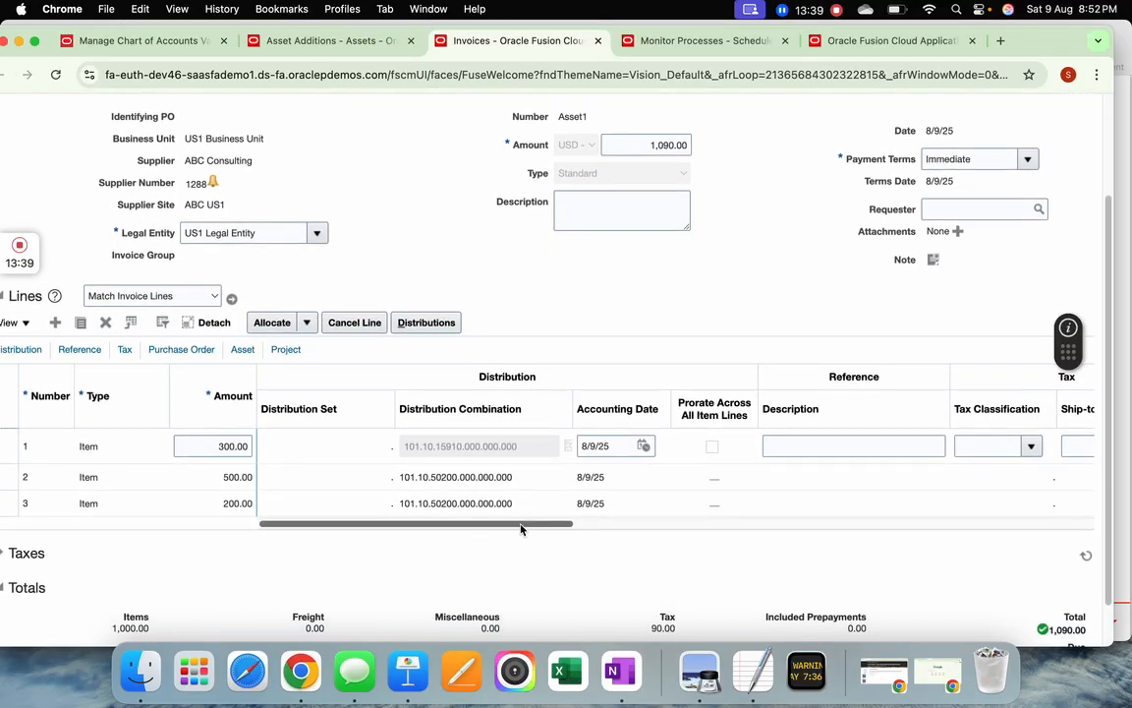
pyautogui.moveTo(523, 528); pyautogui.dragTo(681, 543)
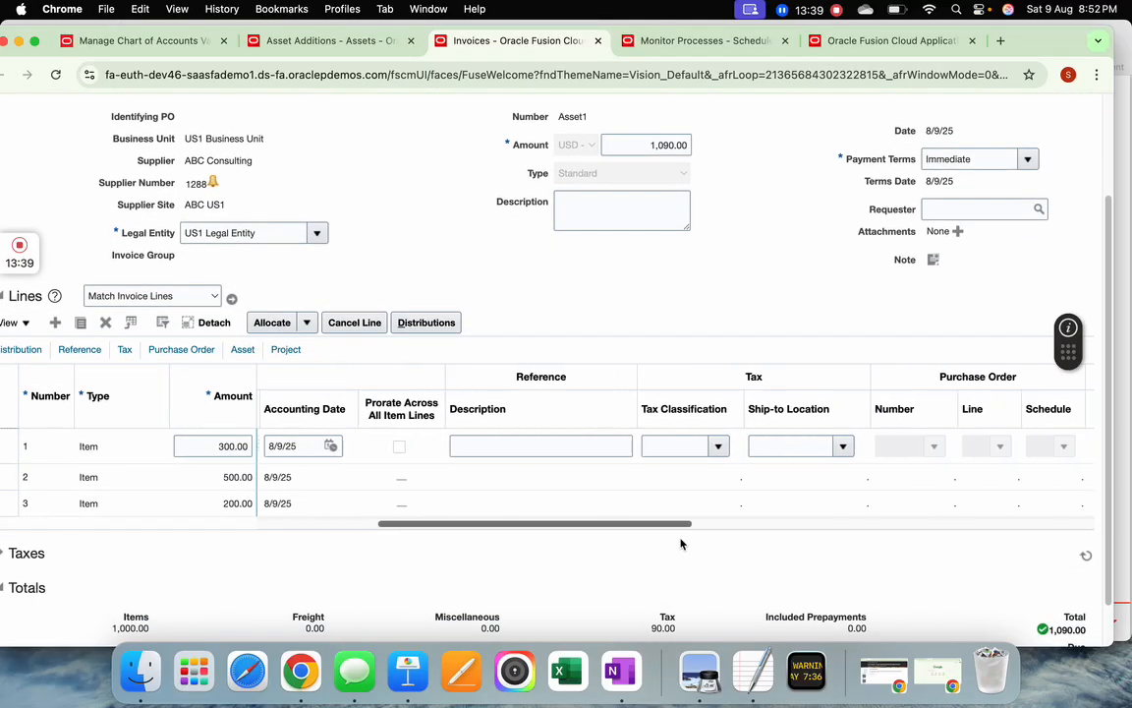
pyautogui.click(242, 349)
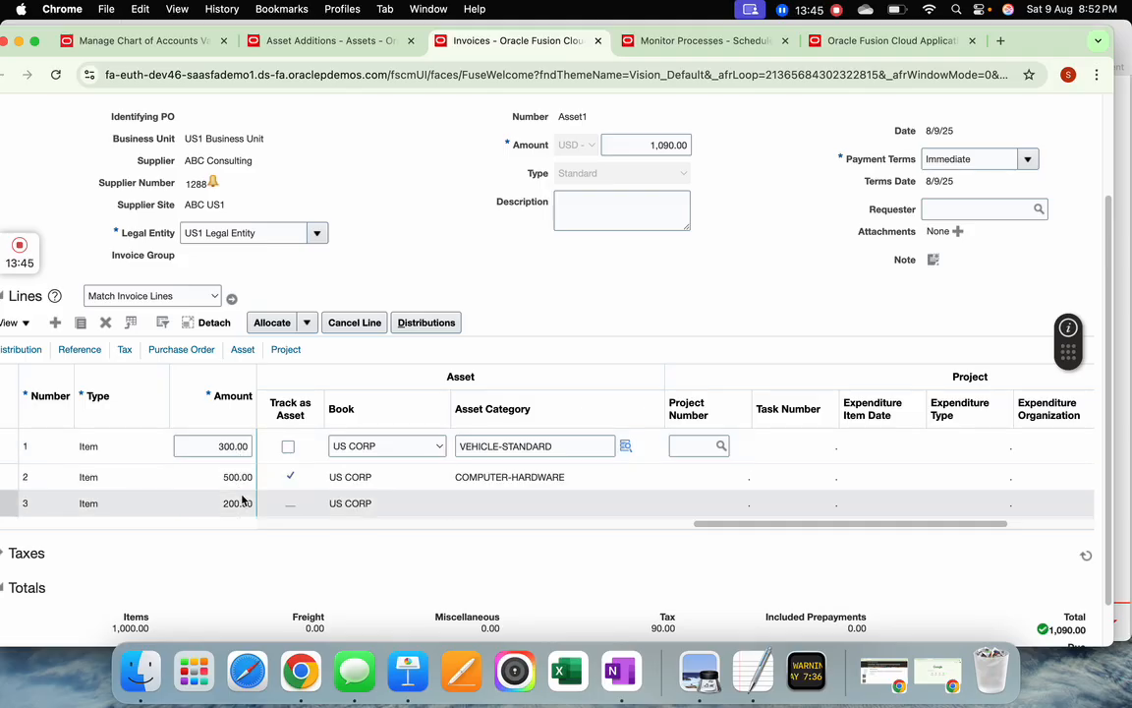
pyautogui.click(316, 43)
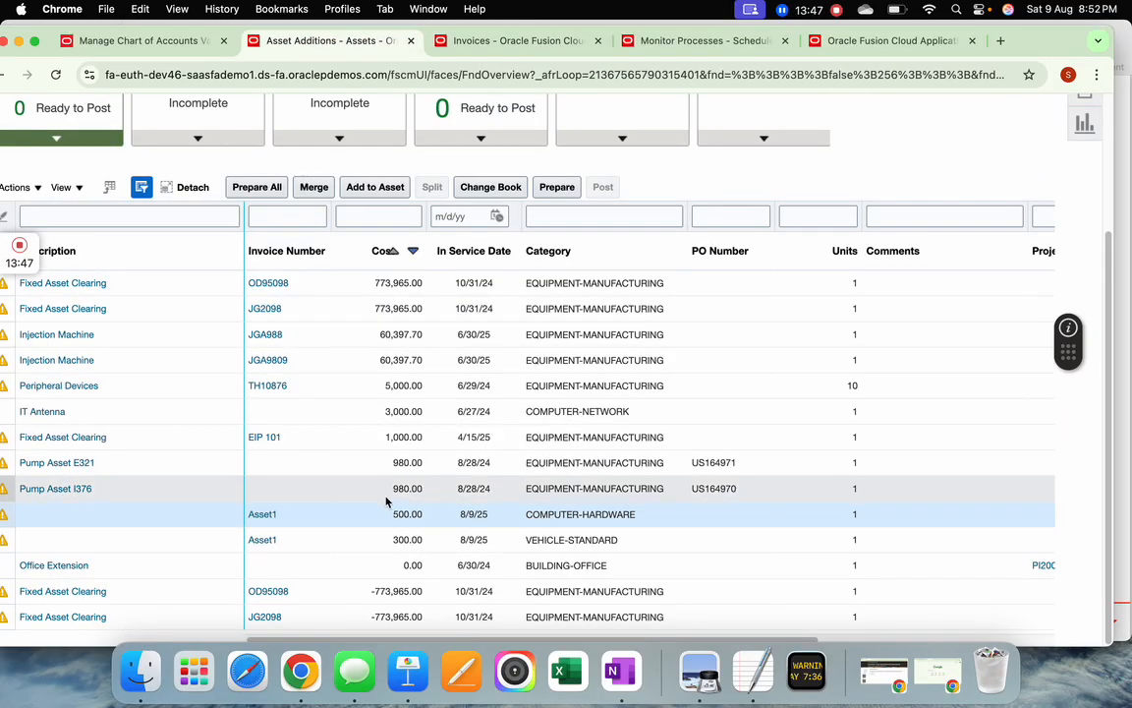
pyautogui.click(513, 41)
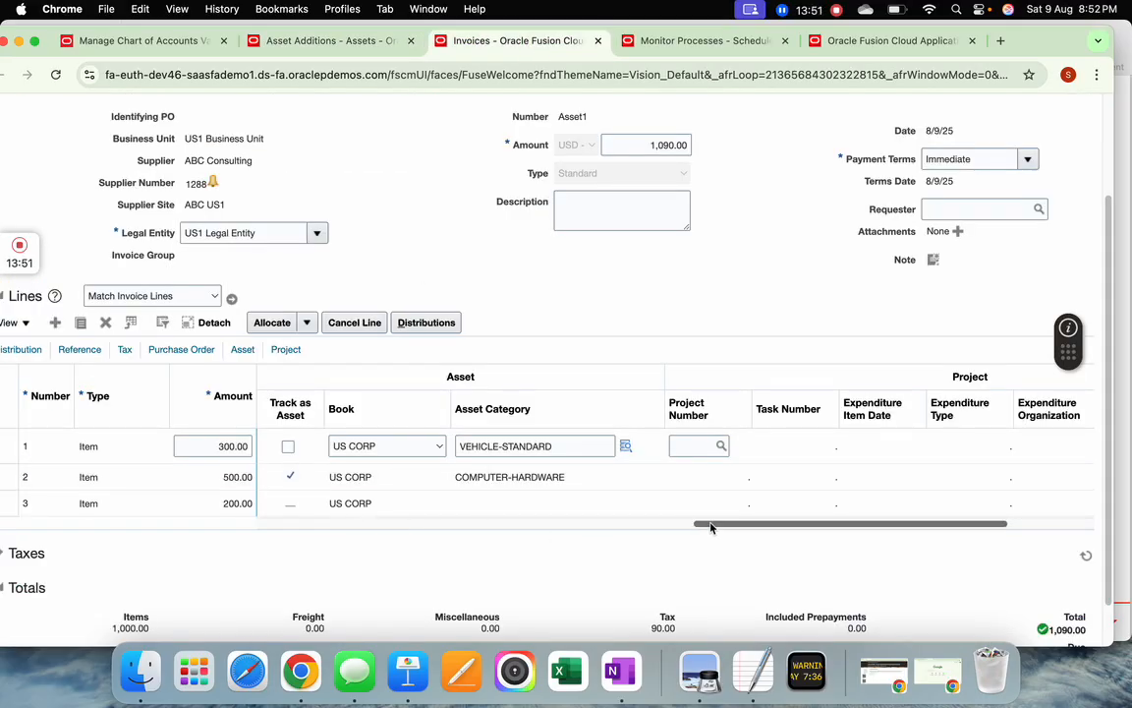
# Step: Compare the distribution combinations and asset tracking settings of the Asset1 invoice lines
pyautogui.hscroll(-10, 359, 534)
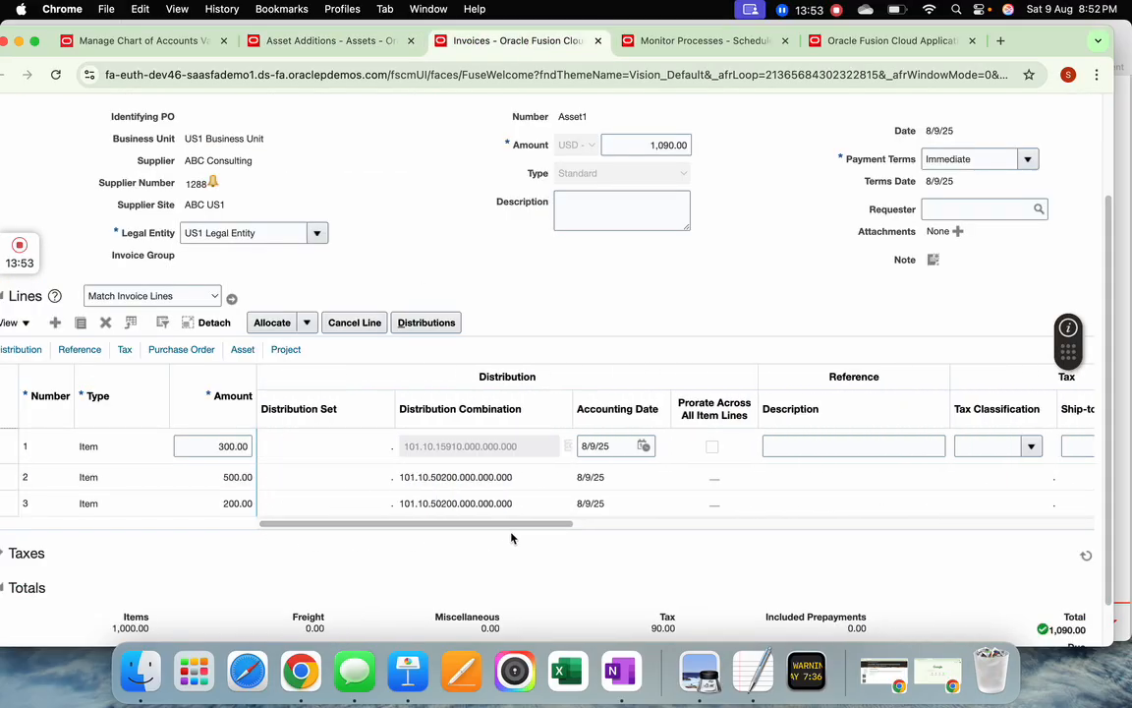
pyautogui.click(444, 503)
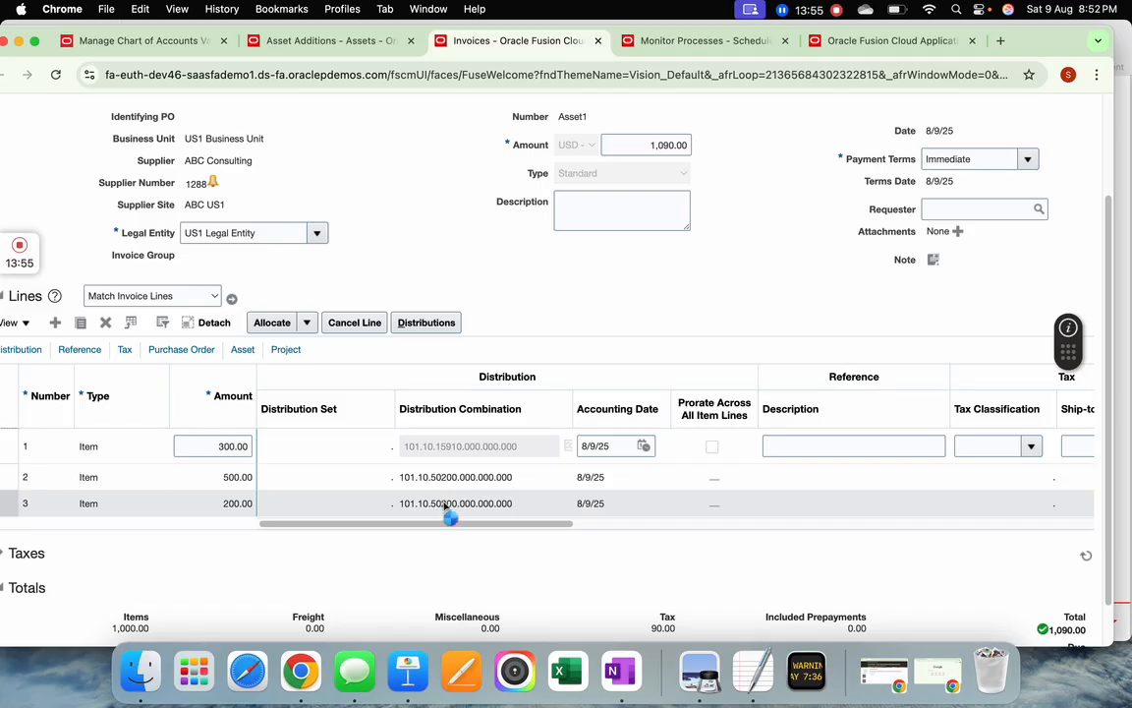
pyautogui.moveTo(385, 530); pyautogui.dragTo(457, 534)
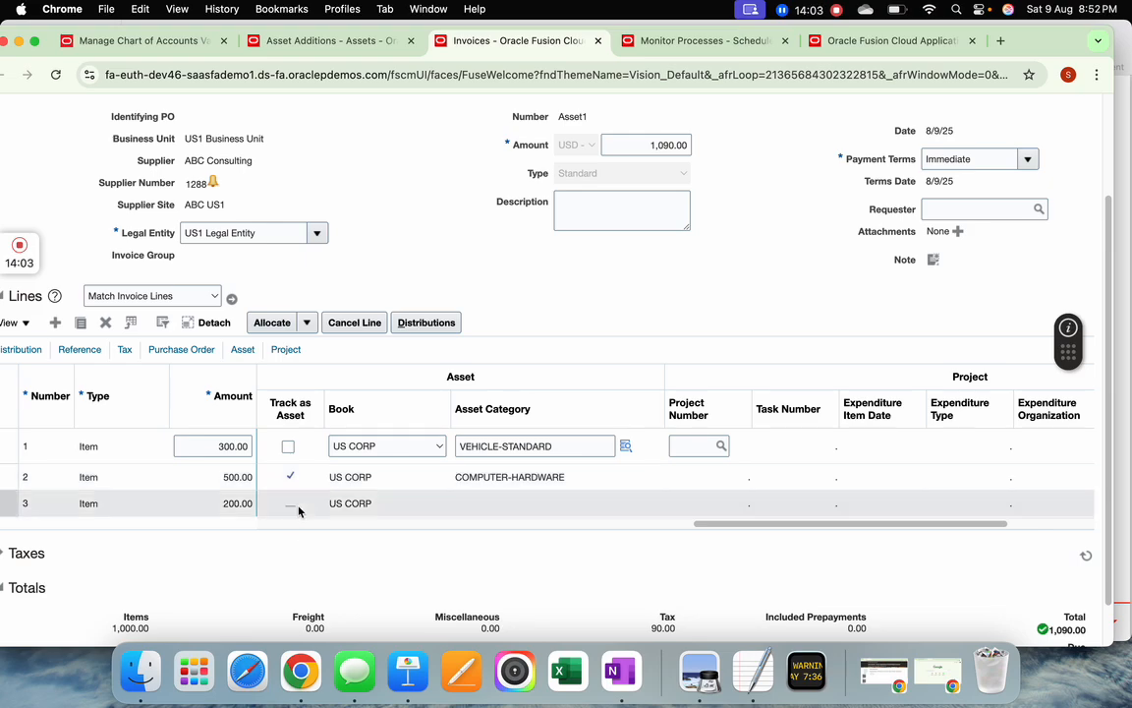
# Step: Return to asset additions and open the COMPUTER-HARDWARE line of invoice Asset1 for editing
pyautogui.click(346, 44)
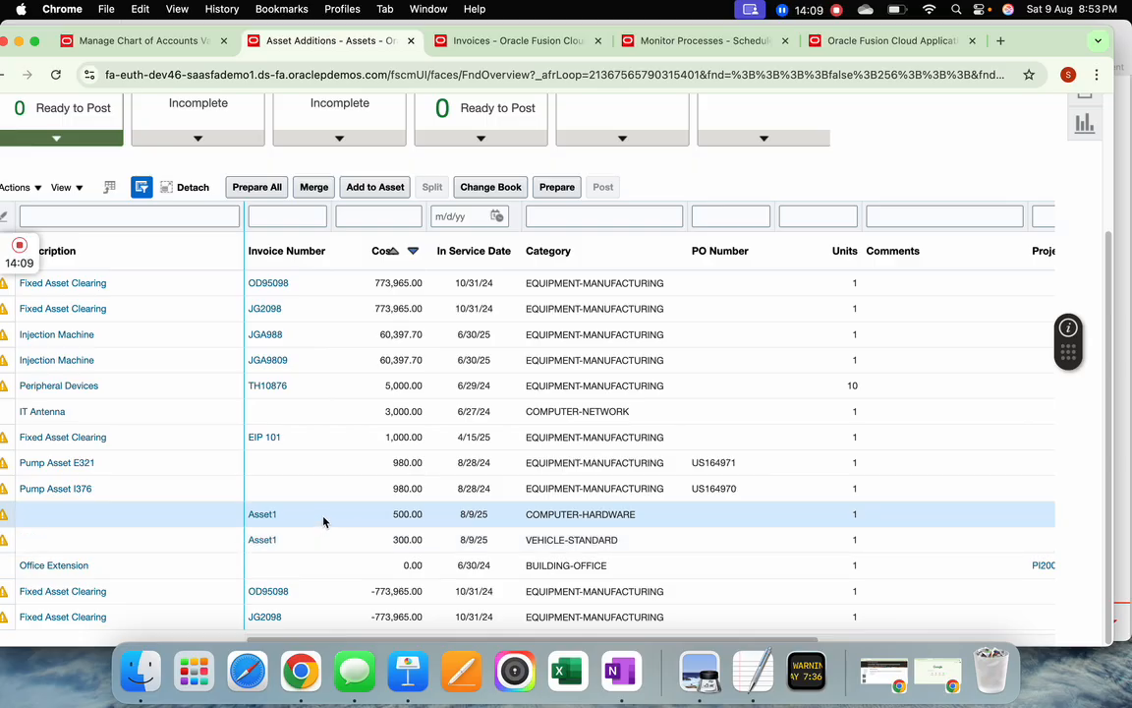
pyautogui.click(35, 192)
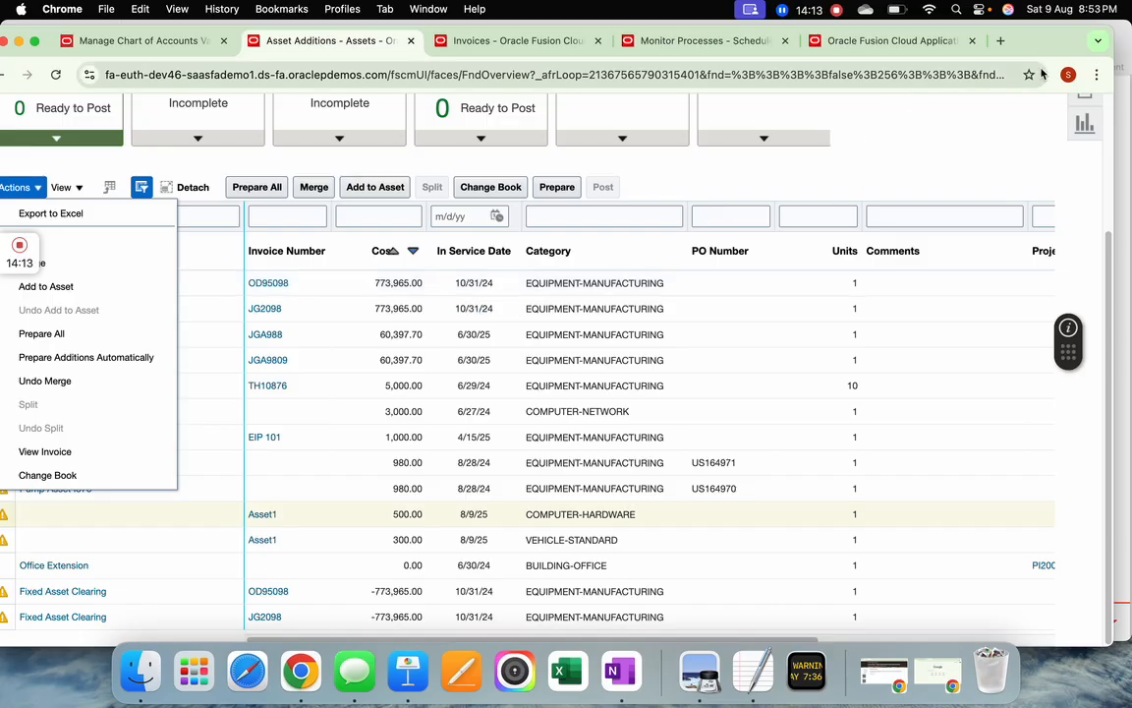
pyautogui.moveTo(1037, 47); pyautogui.dragTo(1131, 63)
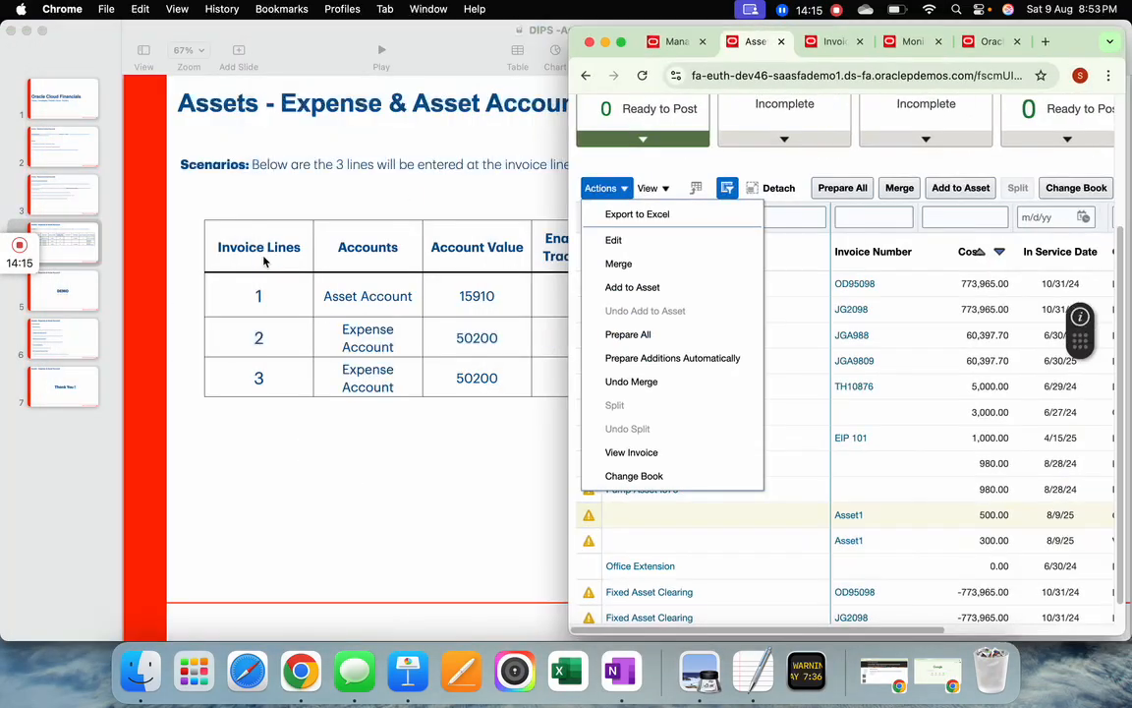
pyautogui.doubleClick(1075, 46)
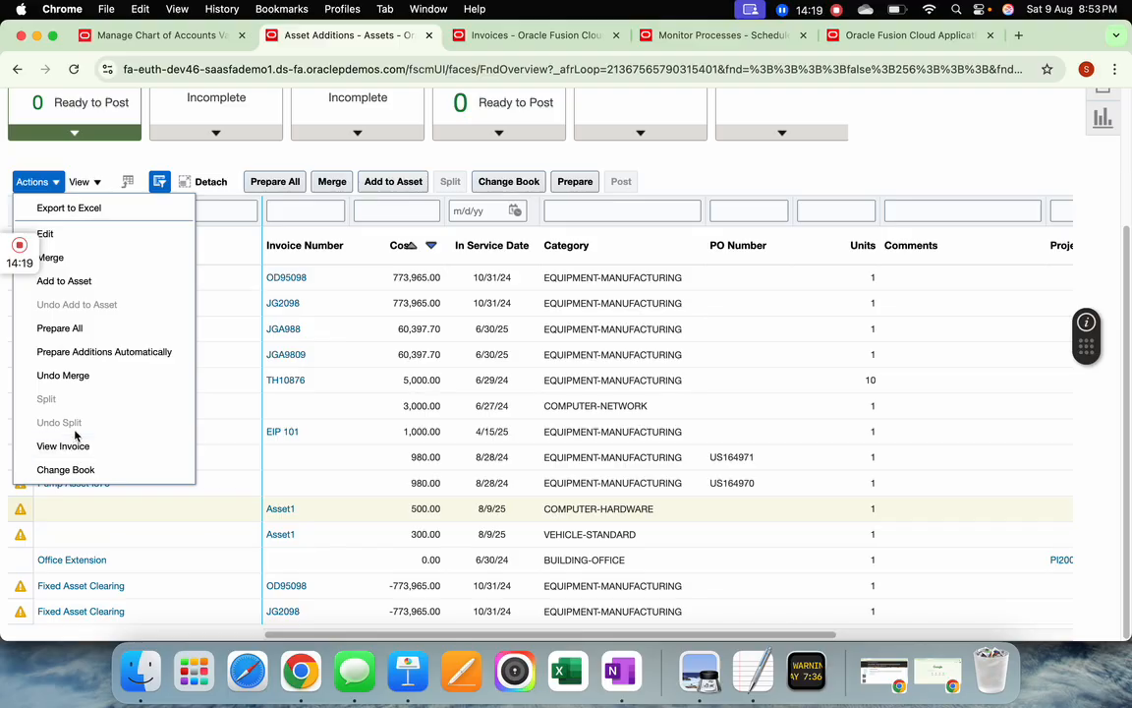
pyautogui.click(85, 236)
pyautogui.click(401, 272)
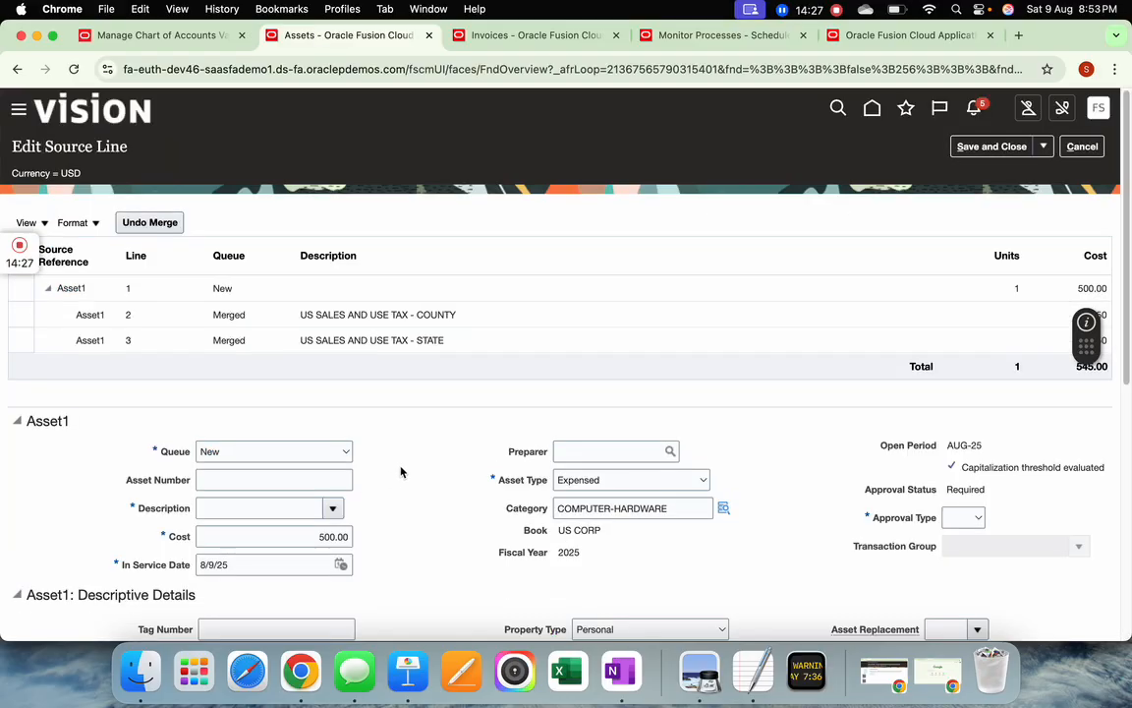
# Step: Review the source line details and enter Expense 1 as the asset description
pyautogui.scroll(-3, 402, 469)
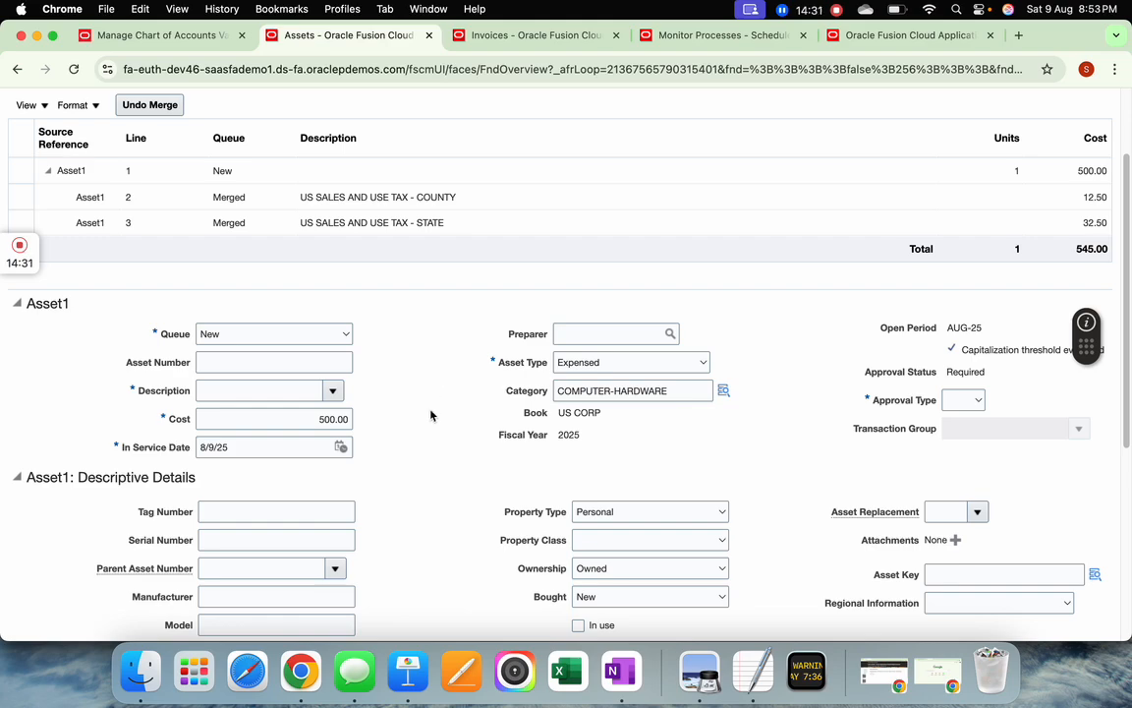
pyautogui.scroll(-9, 429, 412)
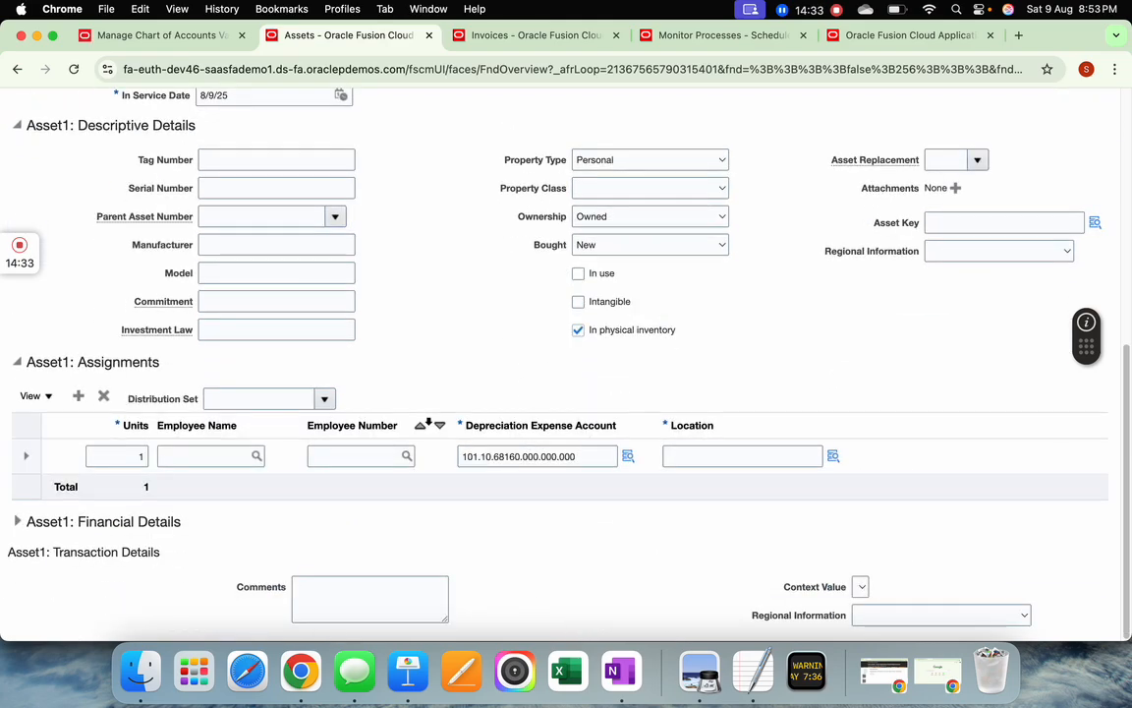
pyautogui.scroll(6, 445, 371)
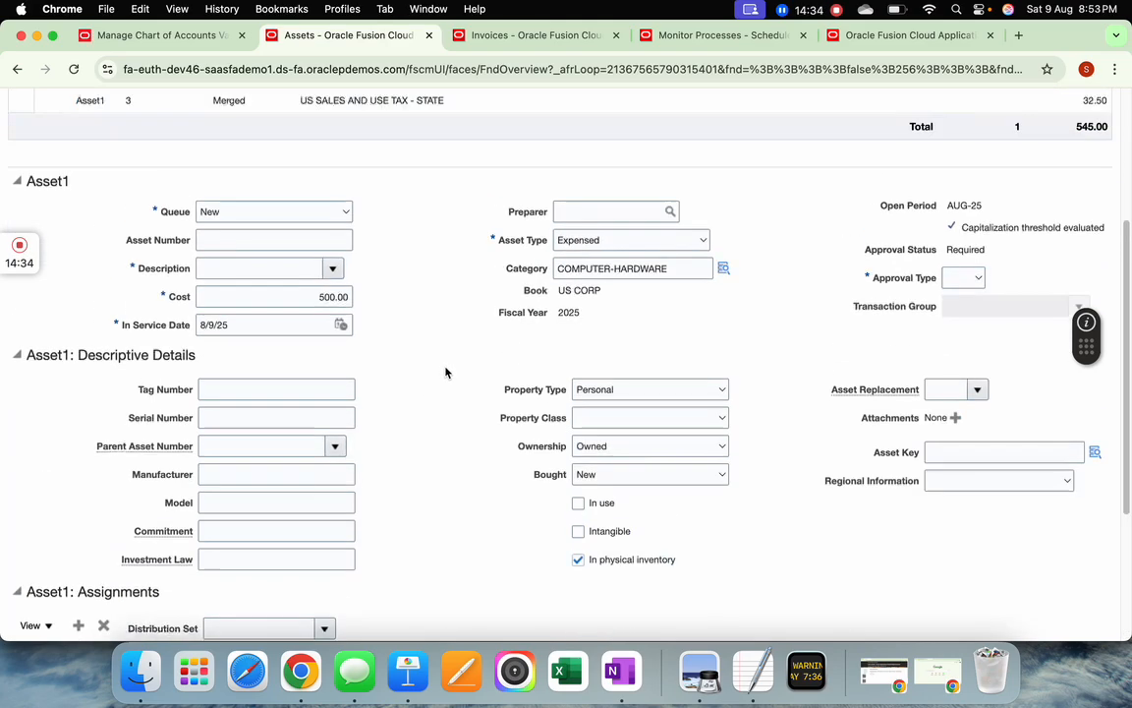
pyautogui.click(251, 240)
pyautogui.click(262, 271)
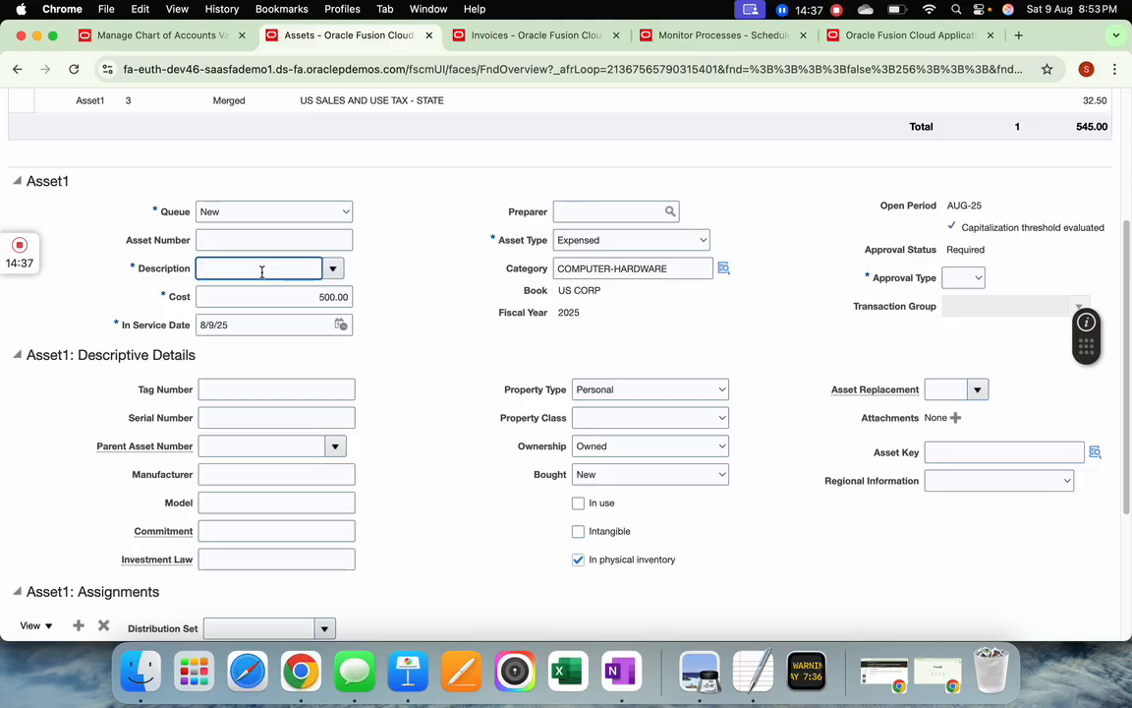
pyautogui.write('Expense 1')
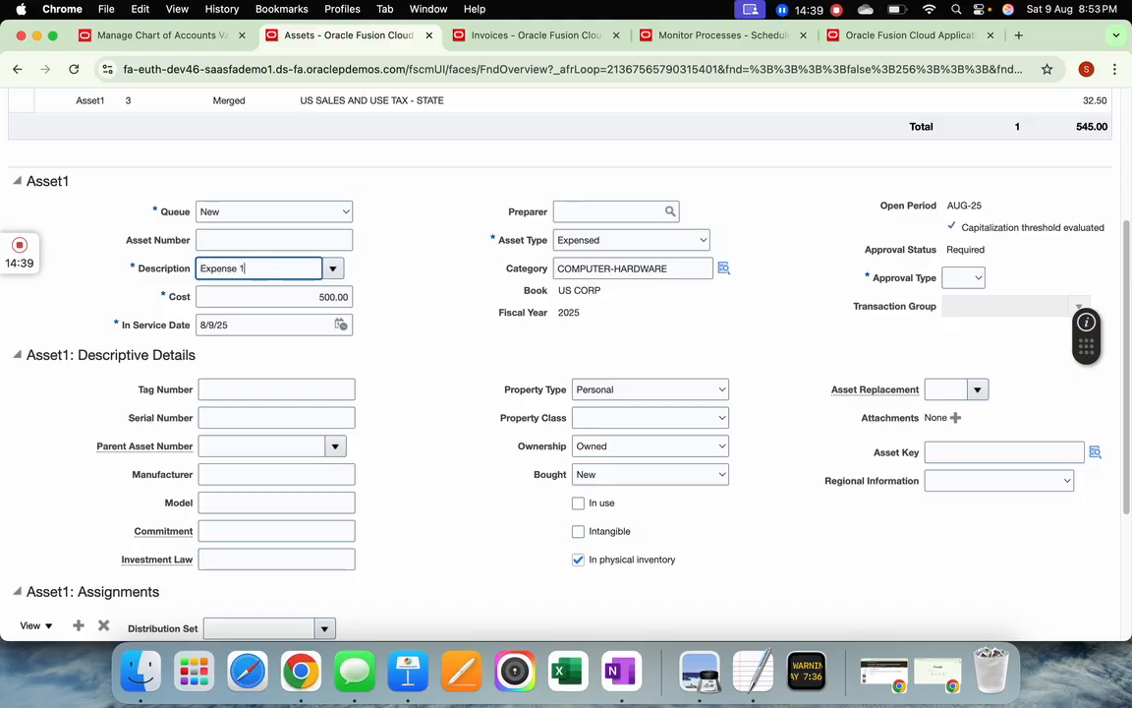
pyautogui.press('Tab')
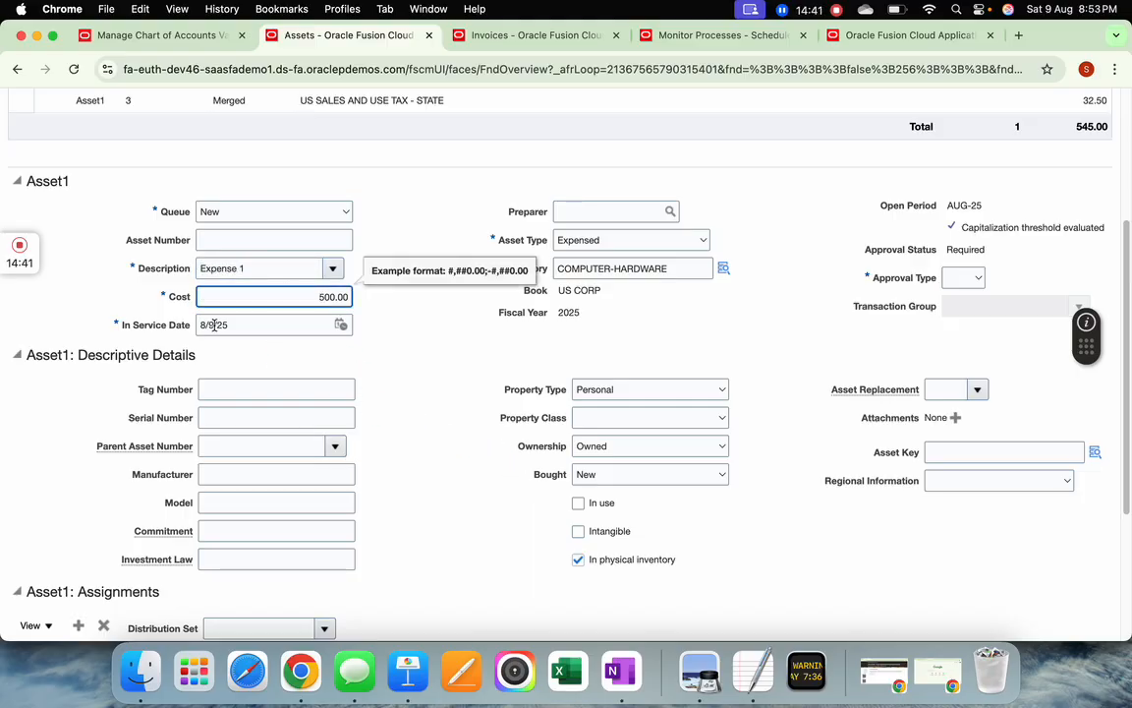
pyautogui.click(253, 330)
# Step: Search the locations and assign USA, CALIFORNIA, ATLANTA, OFFICE as the location in the Assignments section
pyautogui.scroll(-2, 386, 418)
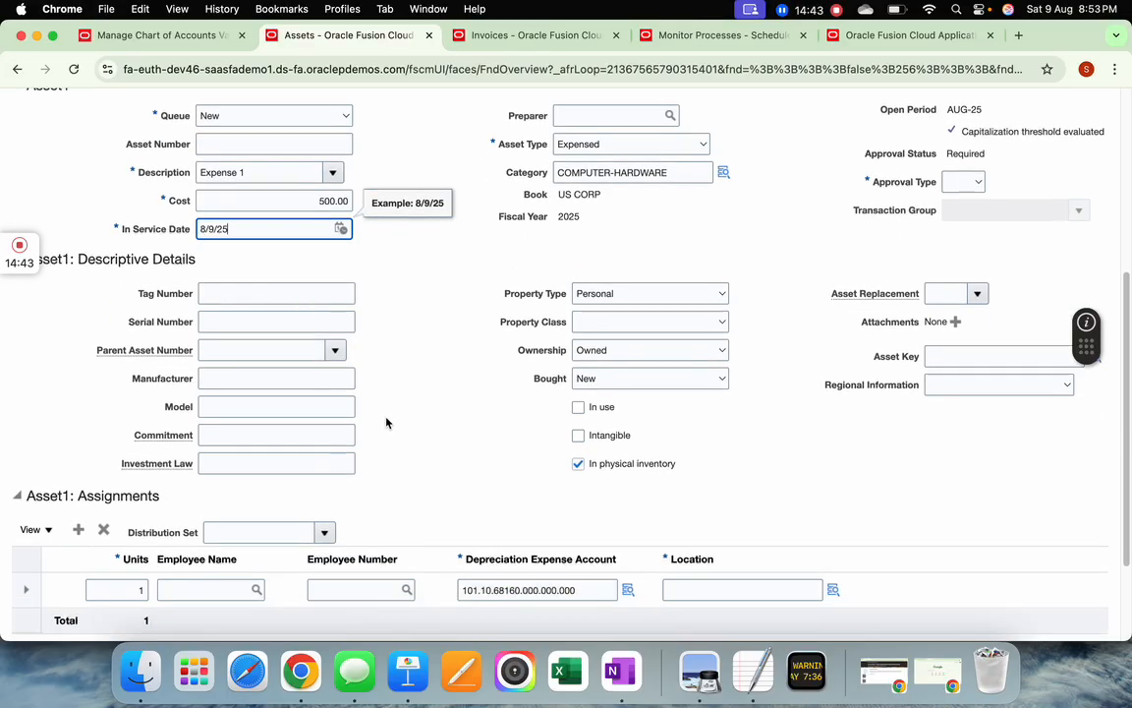
pyautogui.scroll(-3, 387, 423)
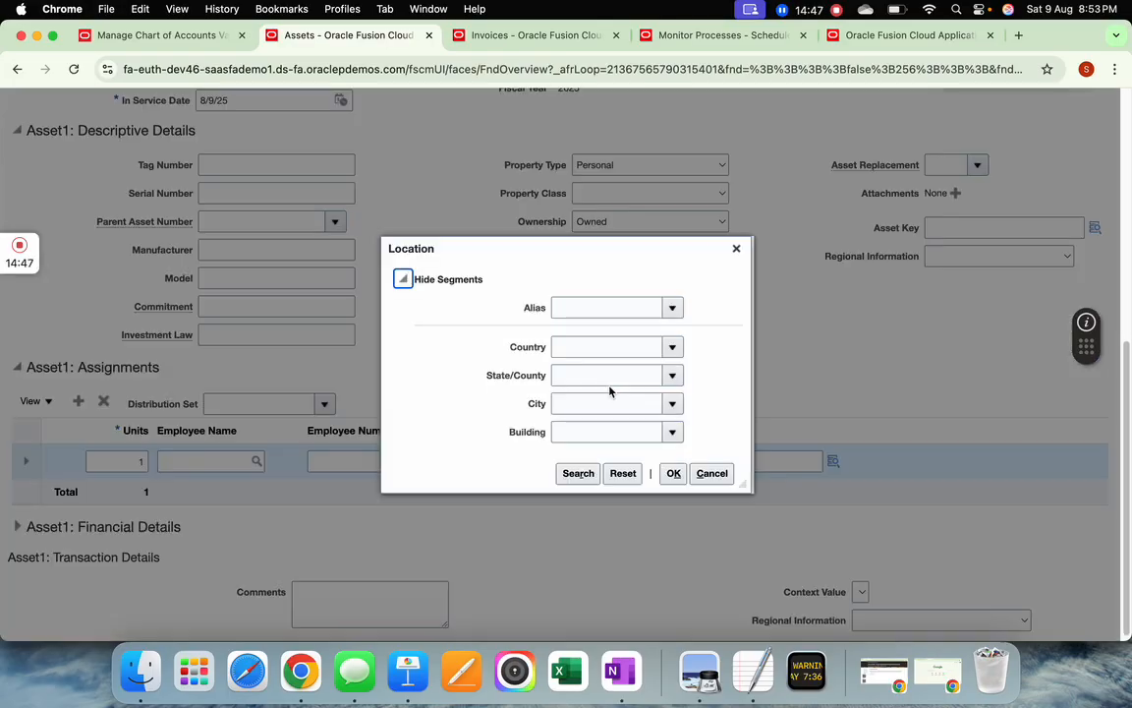
pyautogui.click(578, 473)
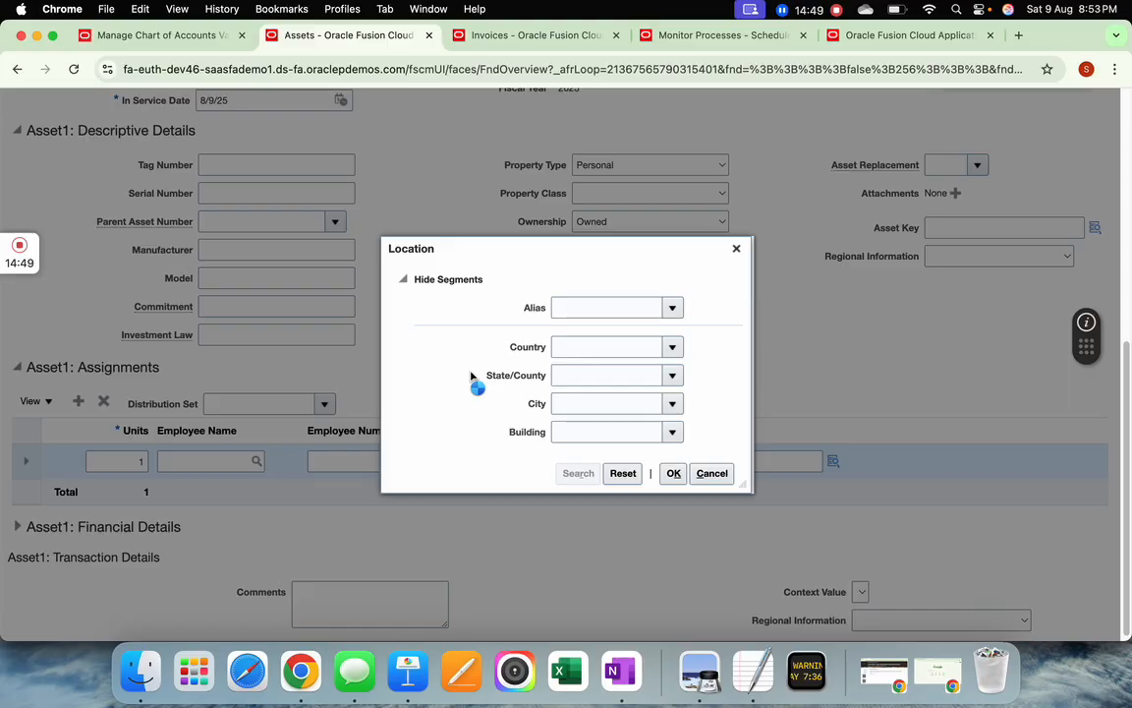
pyautogui.scroll(3, 526, 397)
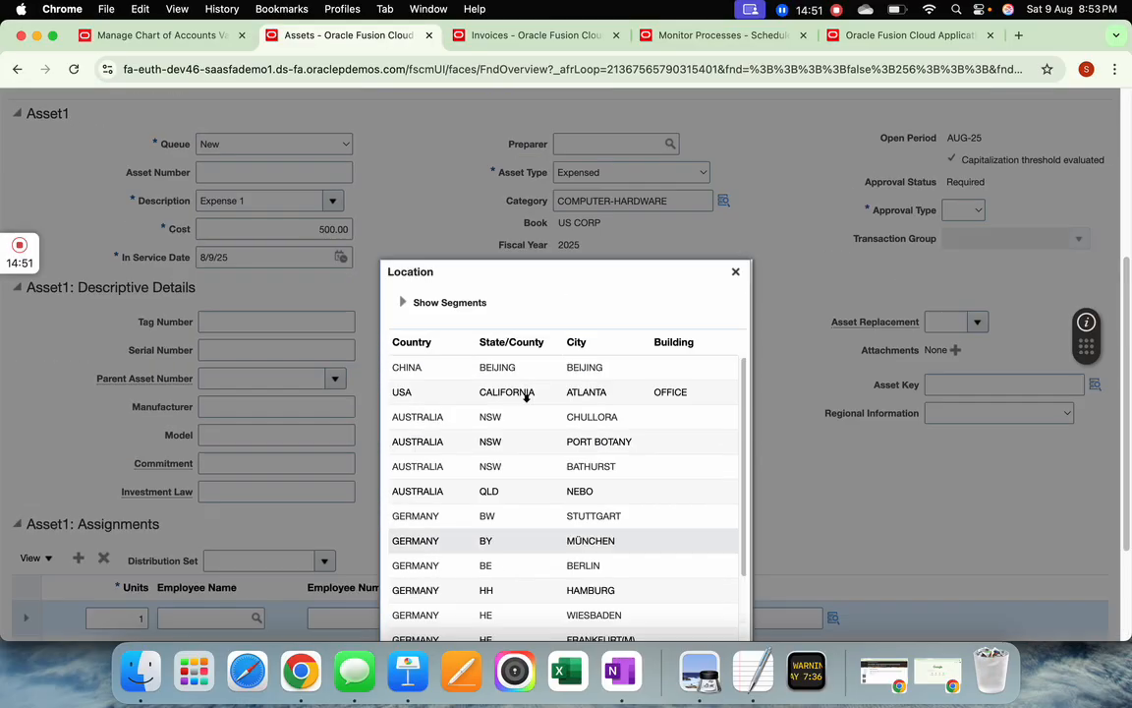
pyautogui.scroll(-3, 527, 395)
pyautogui.click(520, 237)
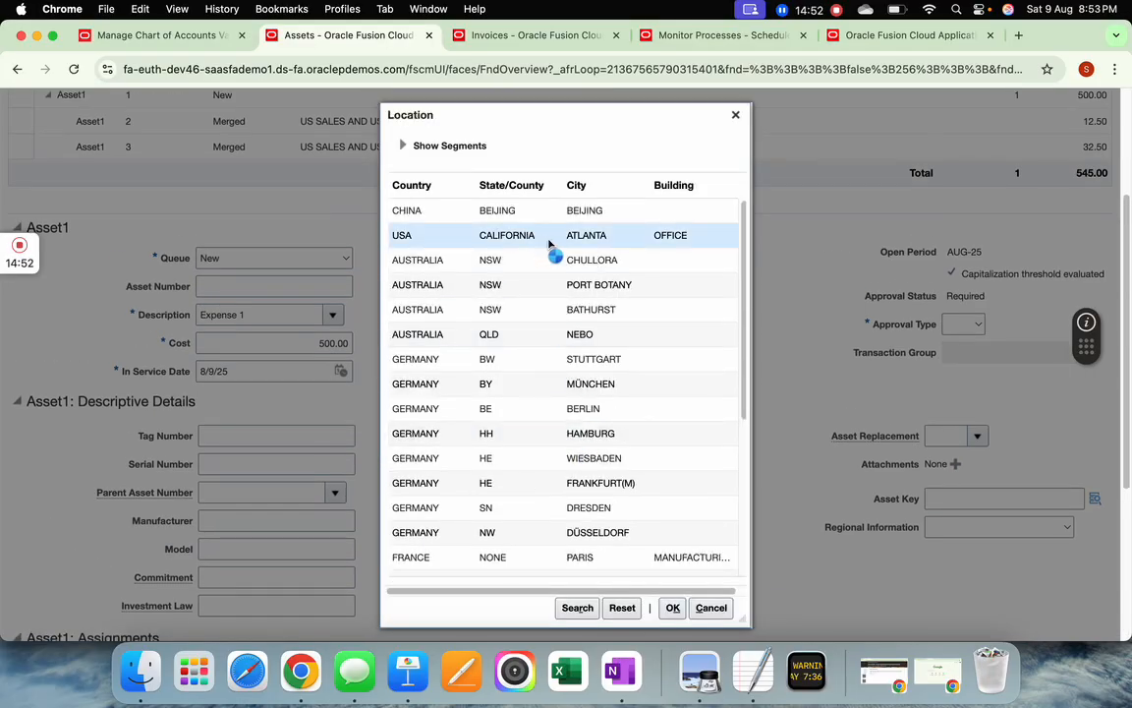
pyautogui.click(672, 606)
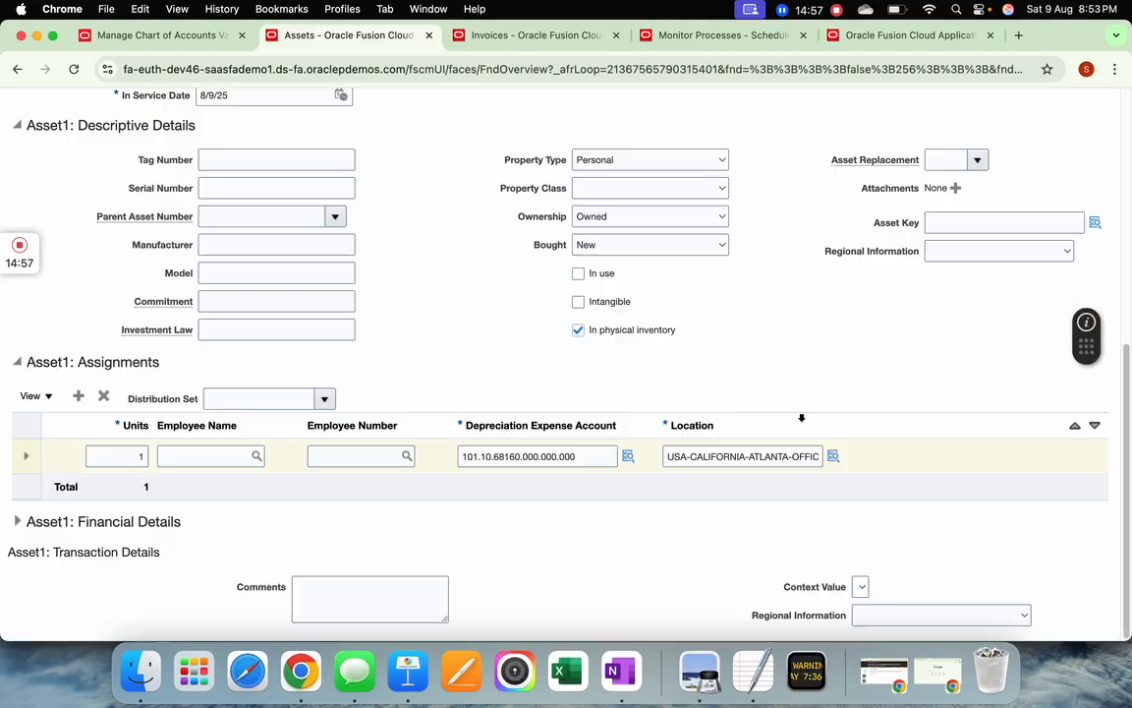
# Step: Set the source line's approval type to Single and its queue to Post
pyautogui.scroll(3, 634, 555)
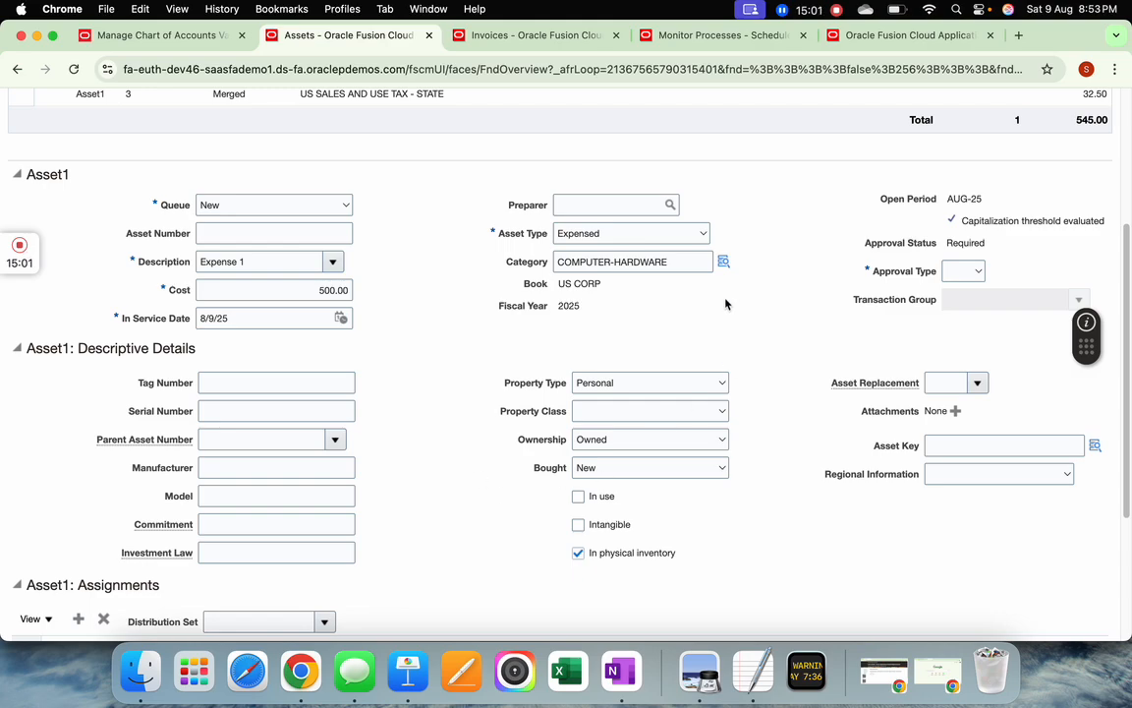
pyautogui.click(966, 273)
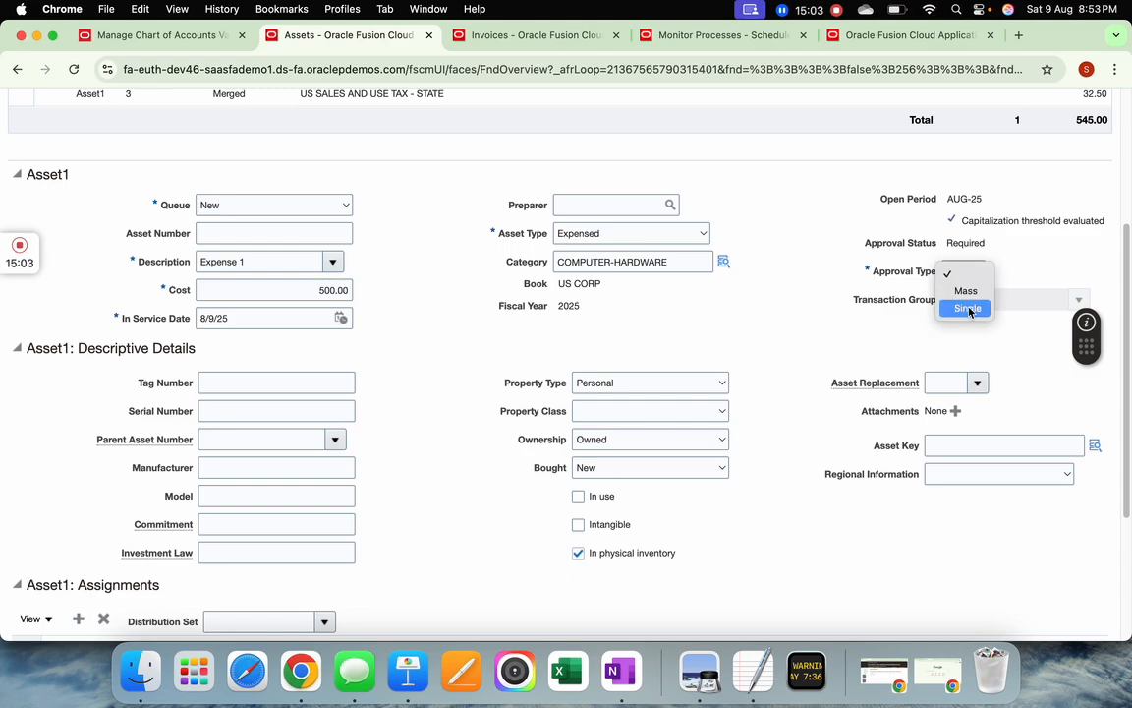
pyautogui.click(968, 306)
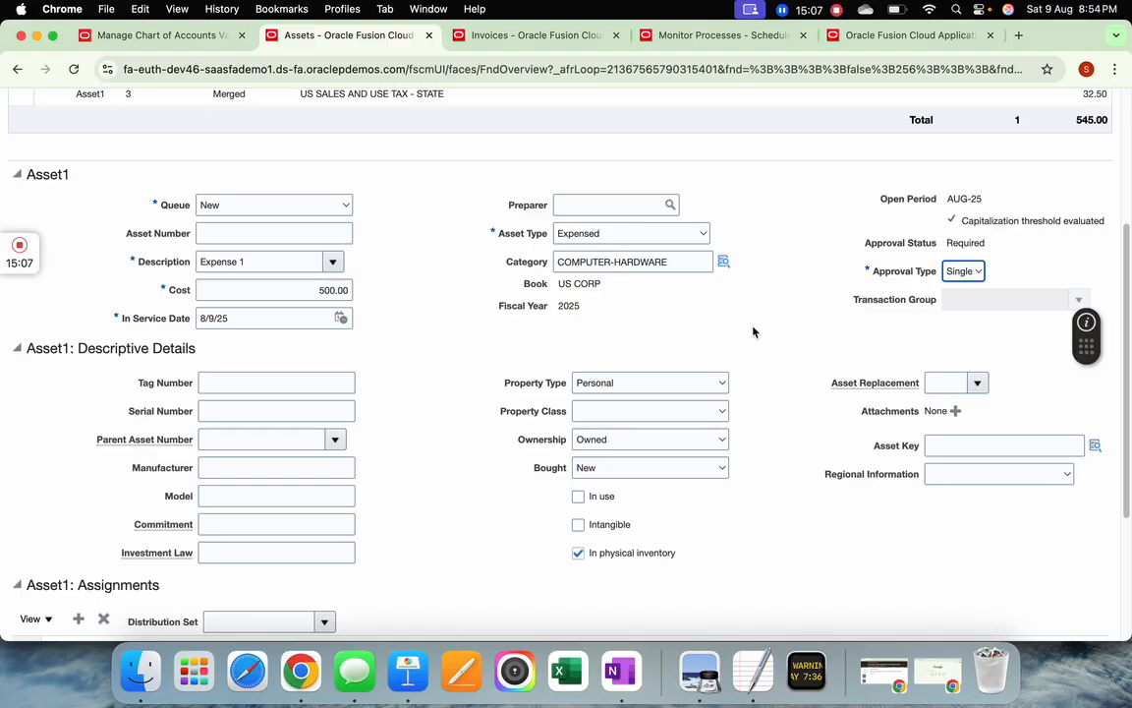
pyautogui.scroll(-1, 753, 331)
pyautogui.scroll(-5, 465, 374)
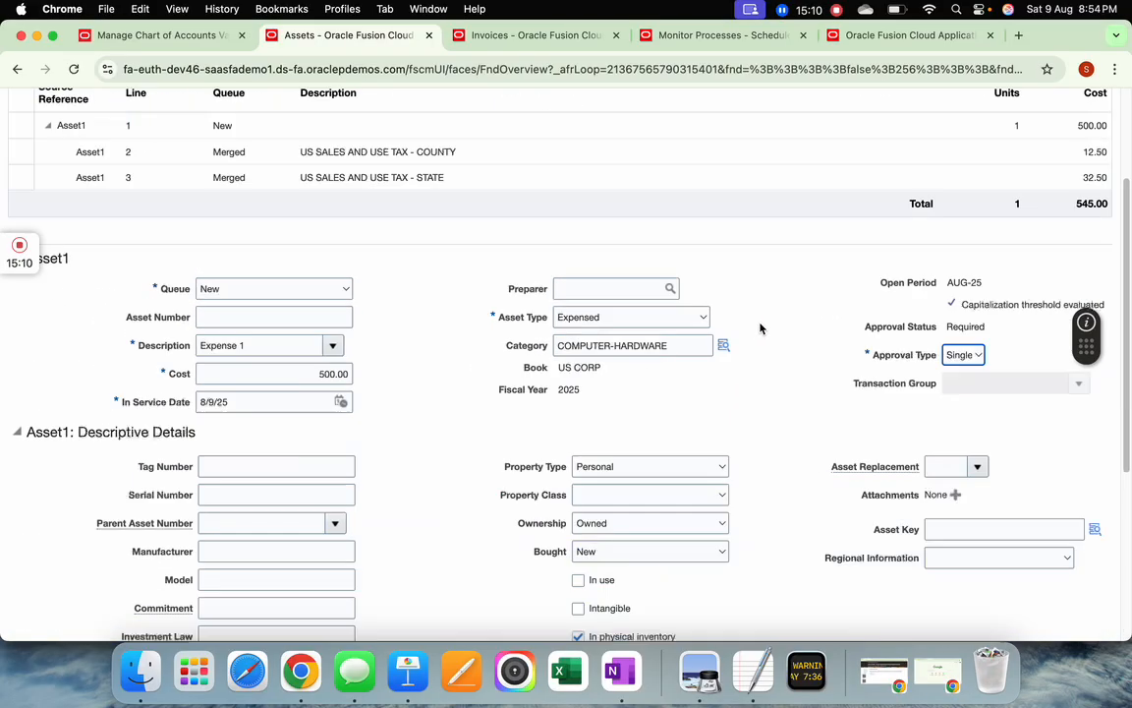
pyautogui.scroll(3, 570, 383)
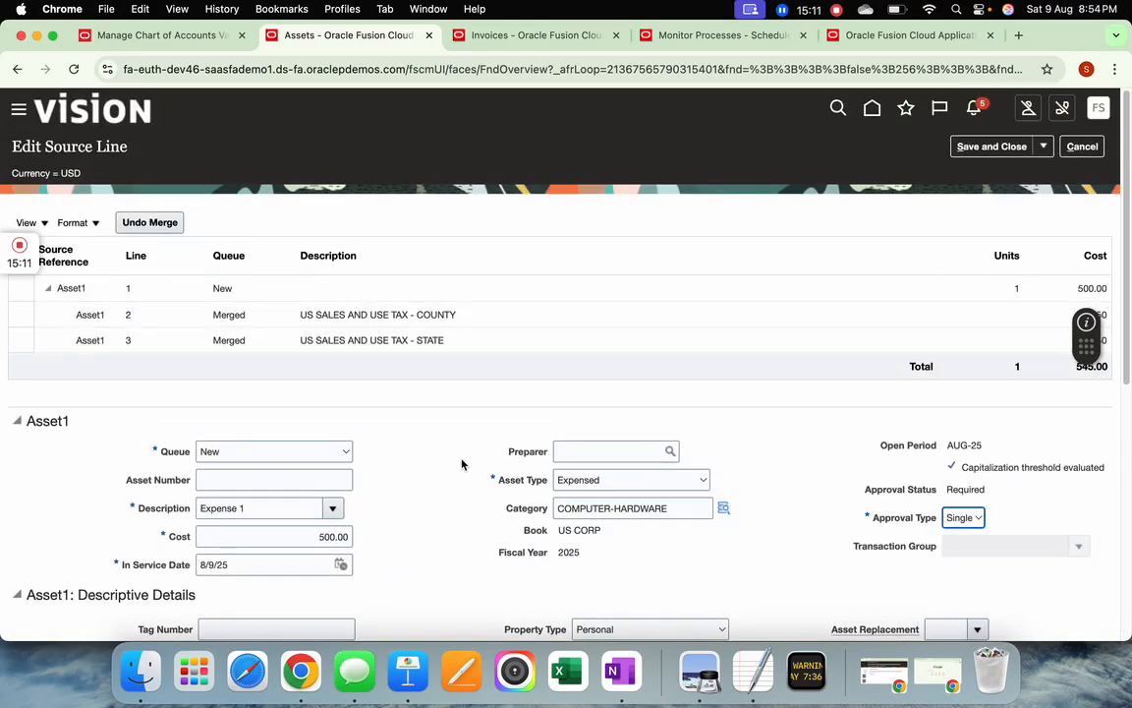
pyautogui.scroll(-3, 462, 457)
pyautogui.click(319, 279)
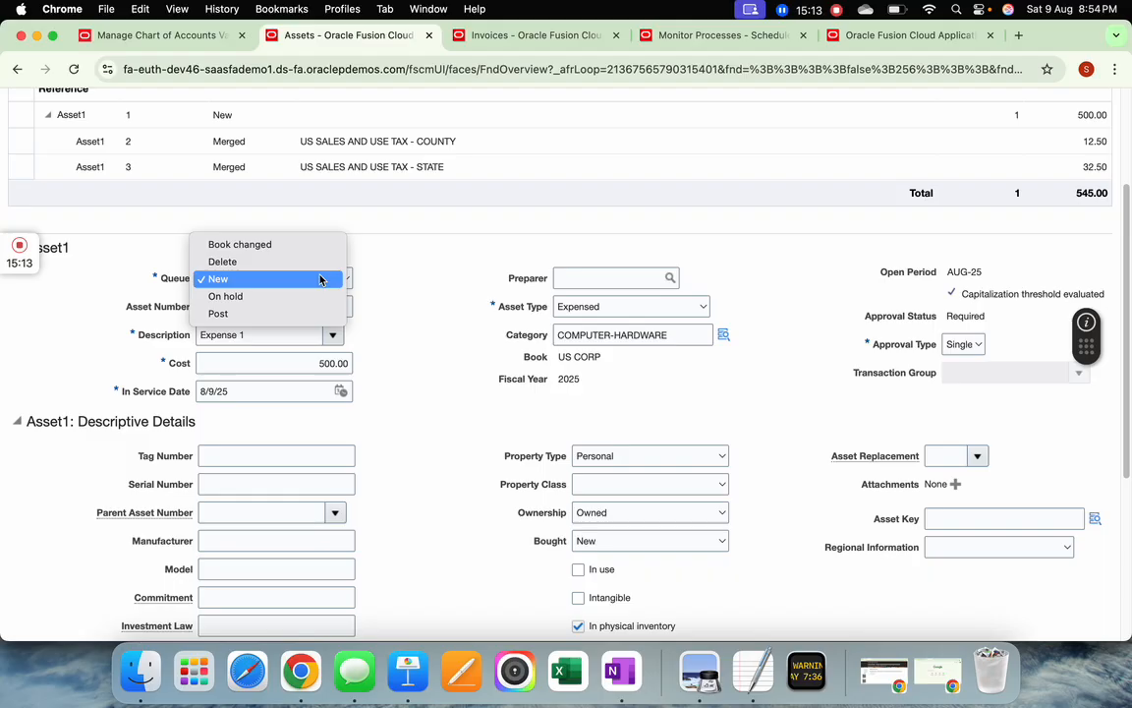
pyautogui.click(321, 313)
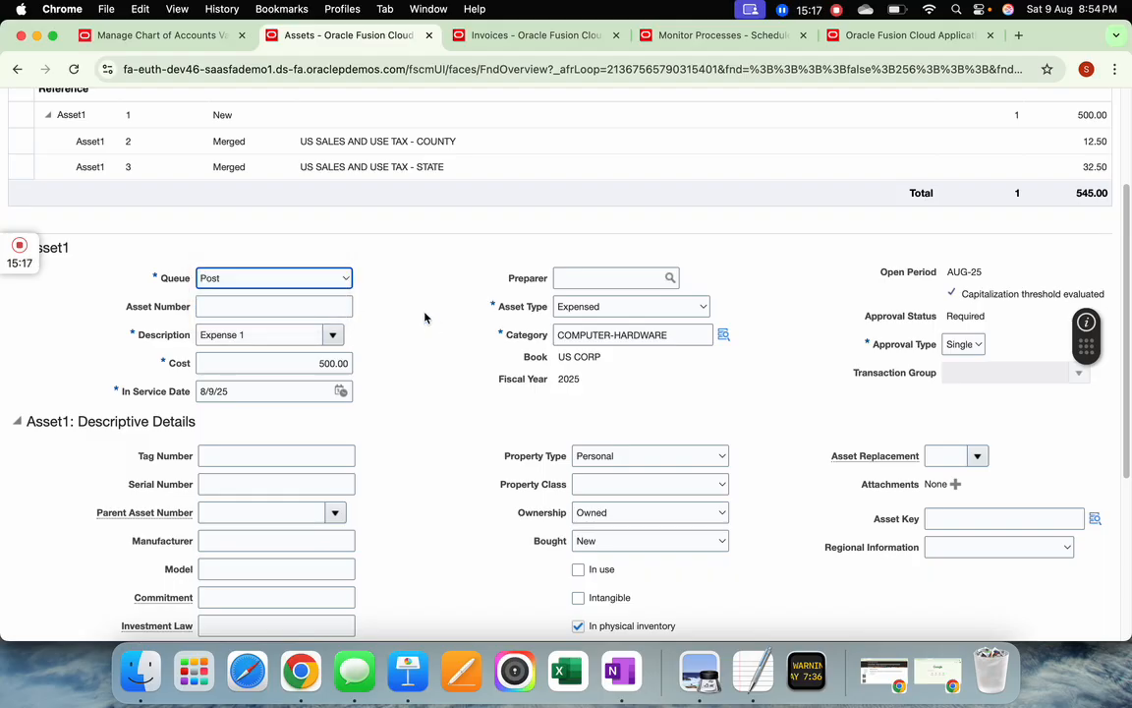
# Step: Check the completed source line, then save and close it to return to asset additions
pyautogui.scroll(-3, 704, 294)
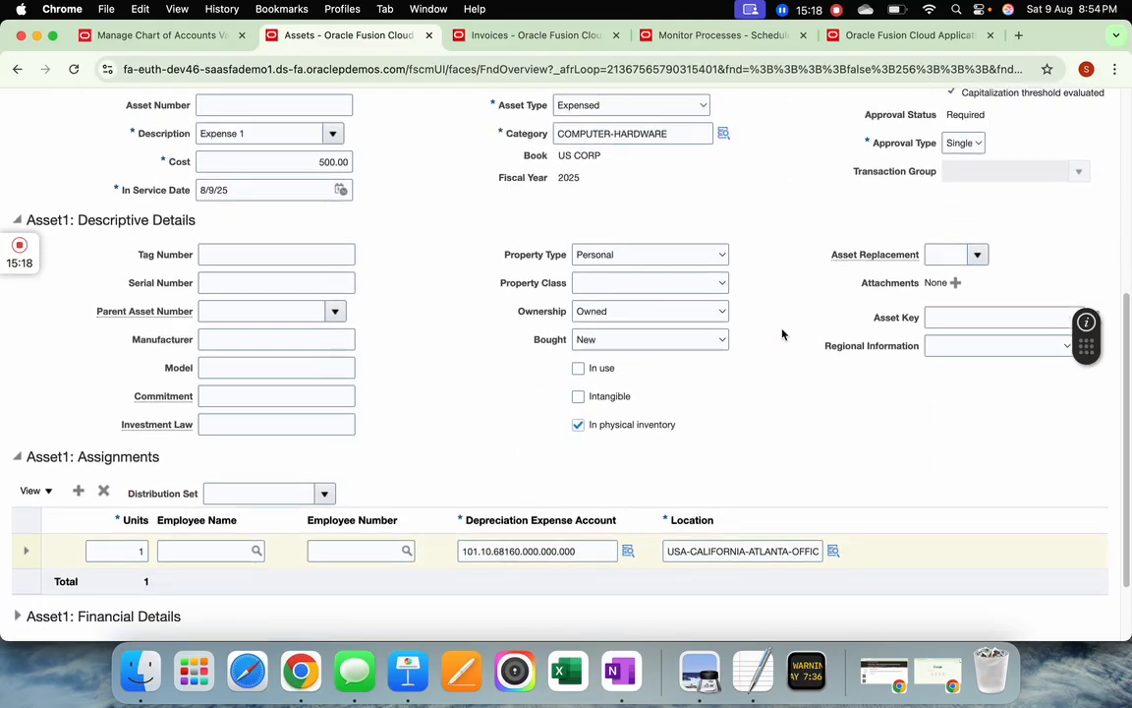
pyautogui.scroll(5, 948, 201)
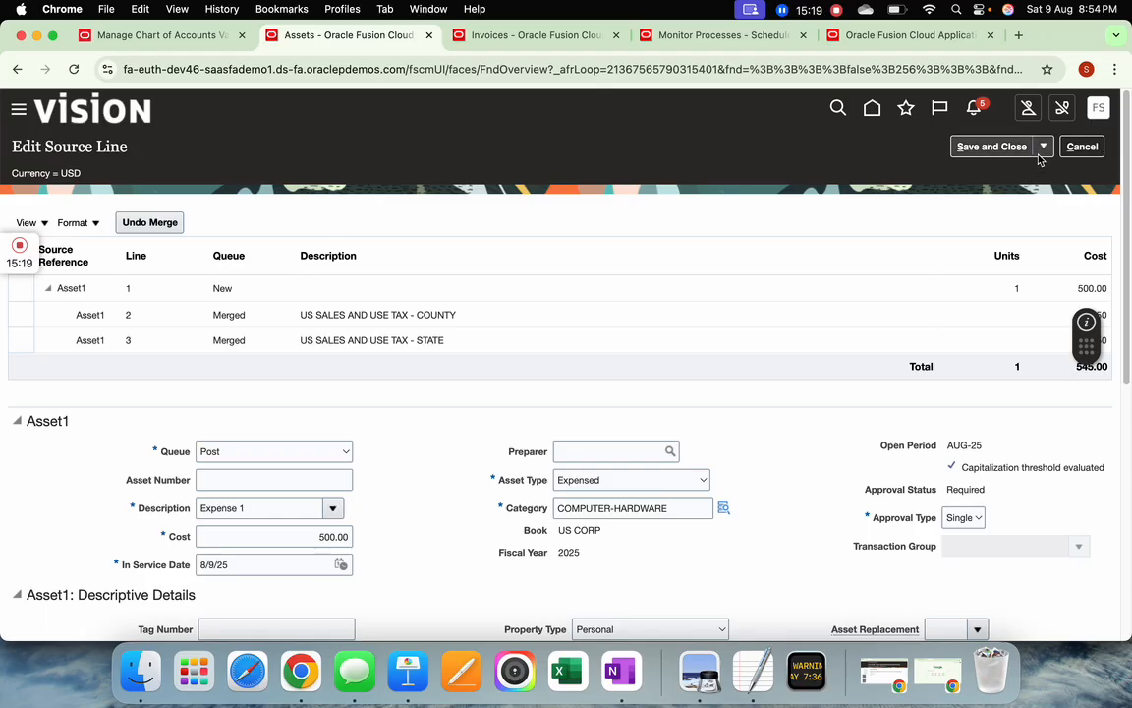
pyautogui.click(1042, 145)
pyautogui.click(978, 174)
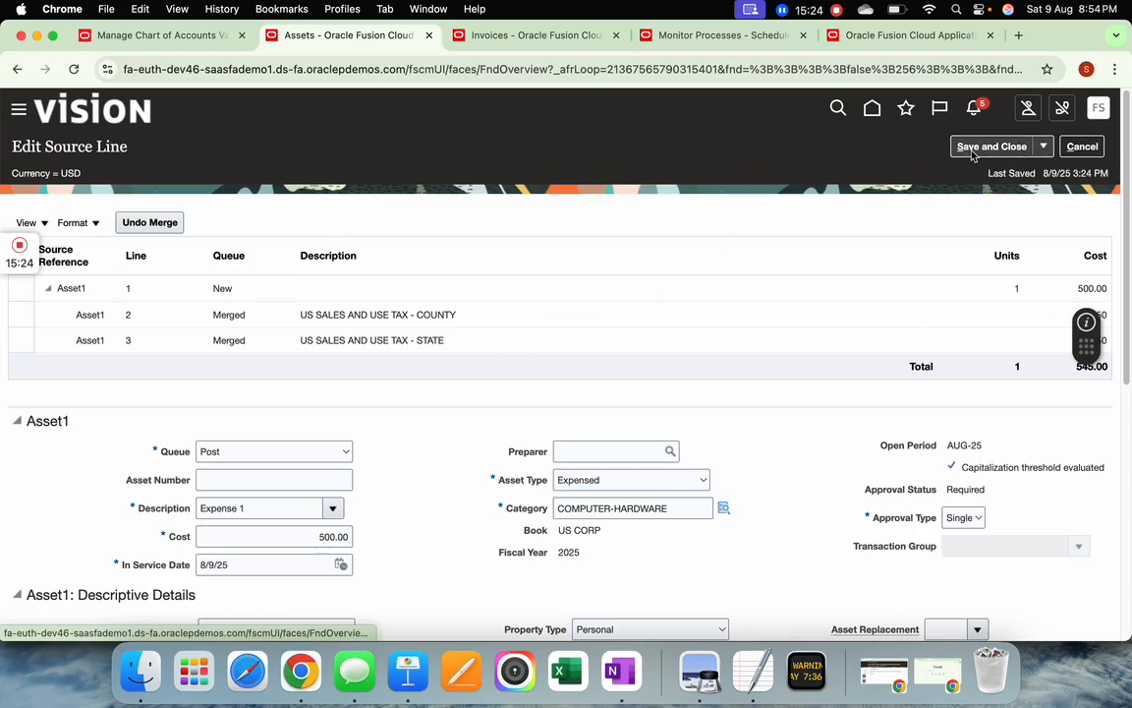
pyautogui.click(985, 147)
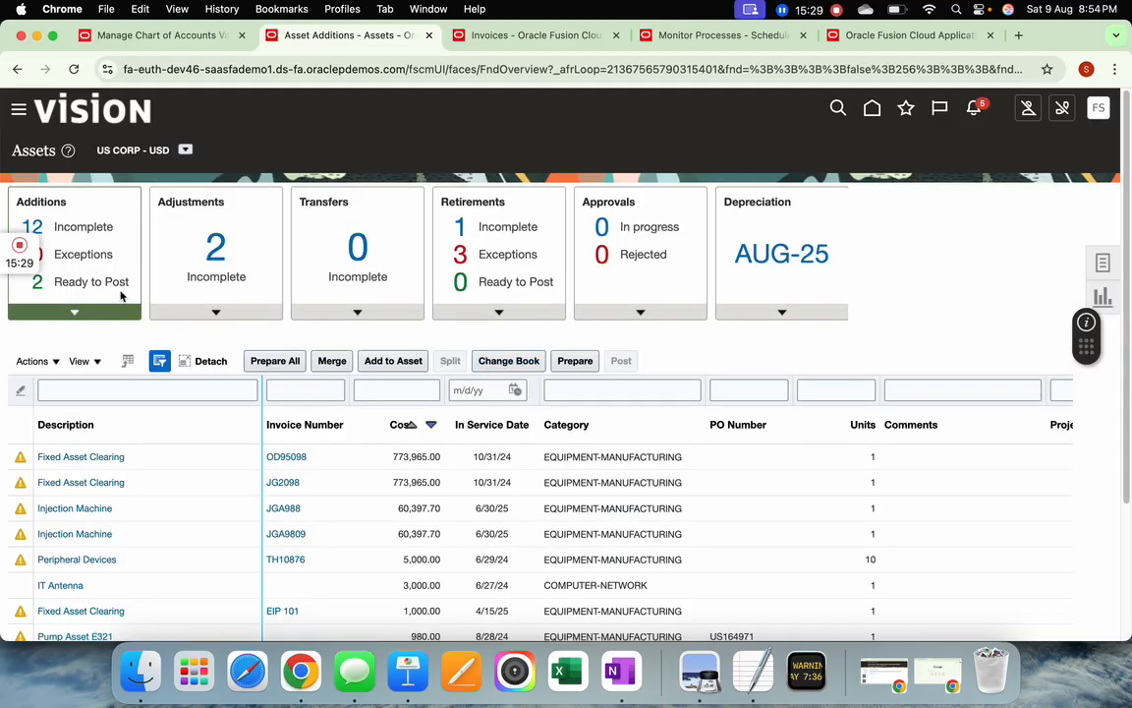
# Step: Display the additions that are ready to post
pyautogui.click(111, 284)
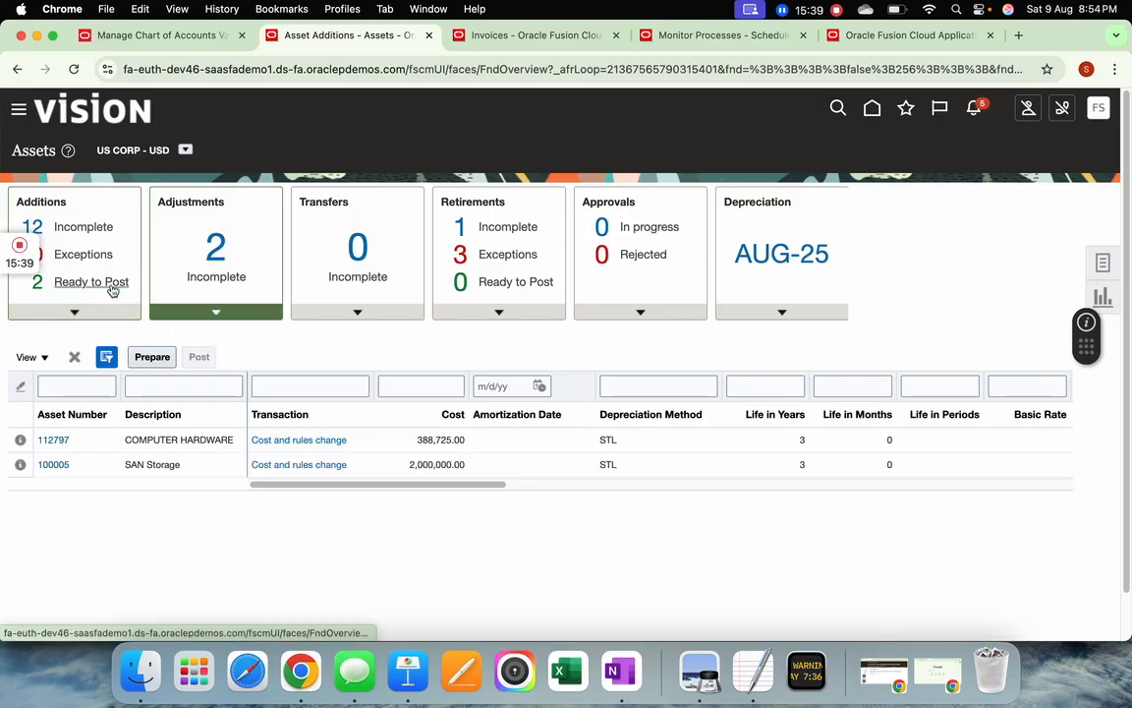
pyautogui.click(111, 285)
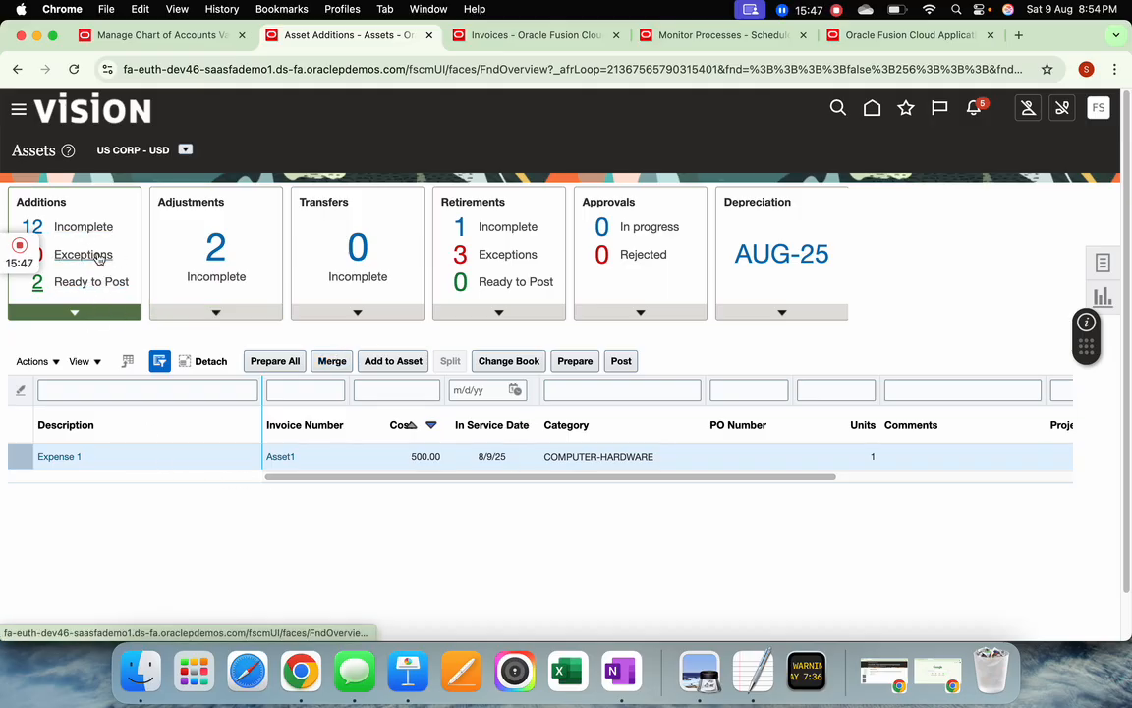
# Step: Display all additions and open invoice Asset1's 300.00 VEHICLE-STANDARD line for editing
pyautogui.click(177, 313)
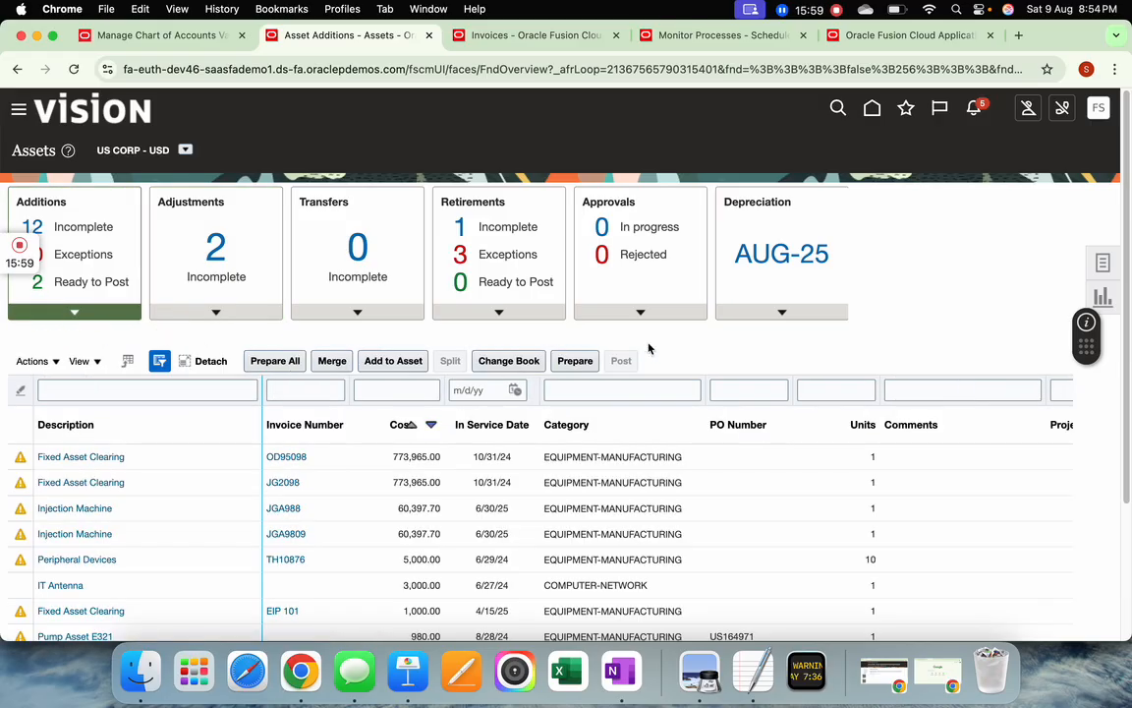
pyautogui.scroll(-3, 656, 351)
pyautogui.click(334, 539)
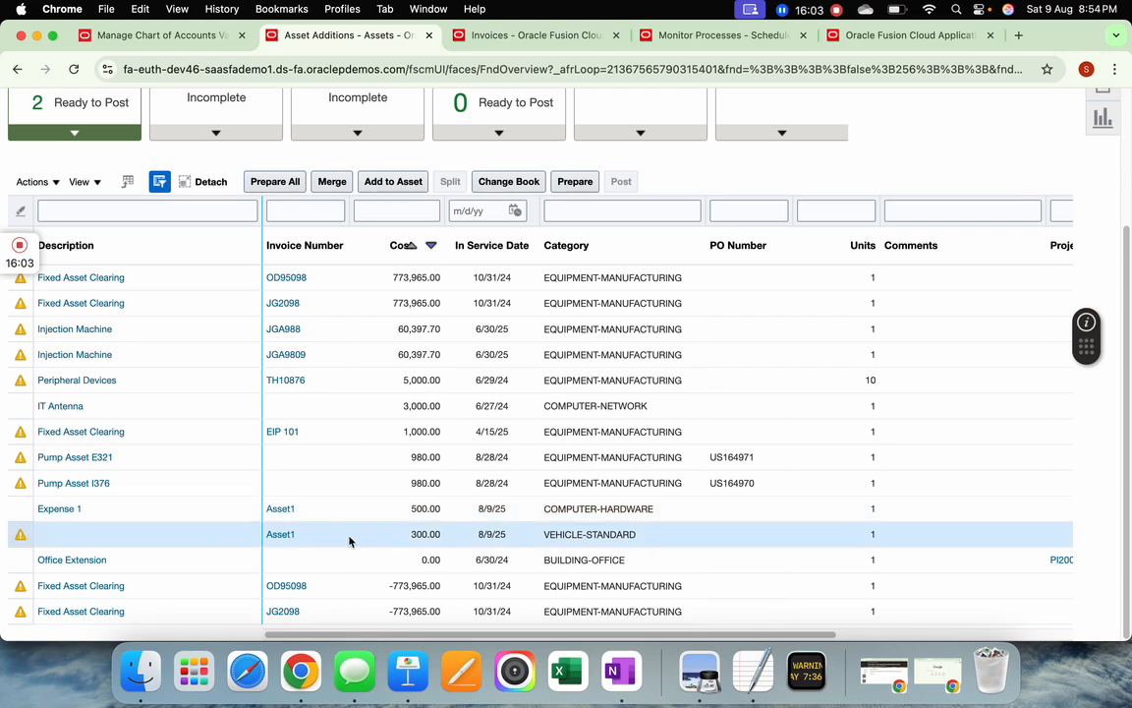
pyautogui.click(51, 183)
pyautogui.click(45, 233)
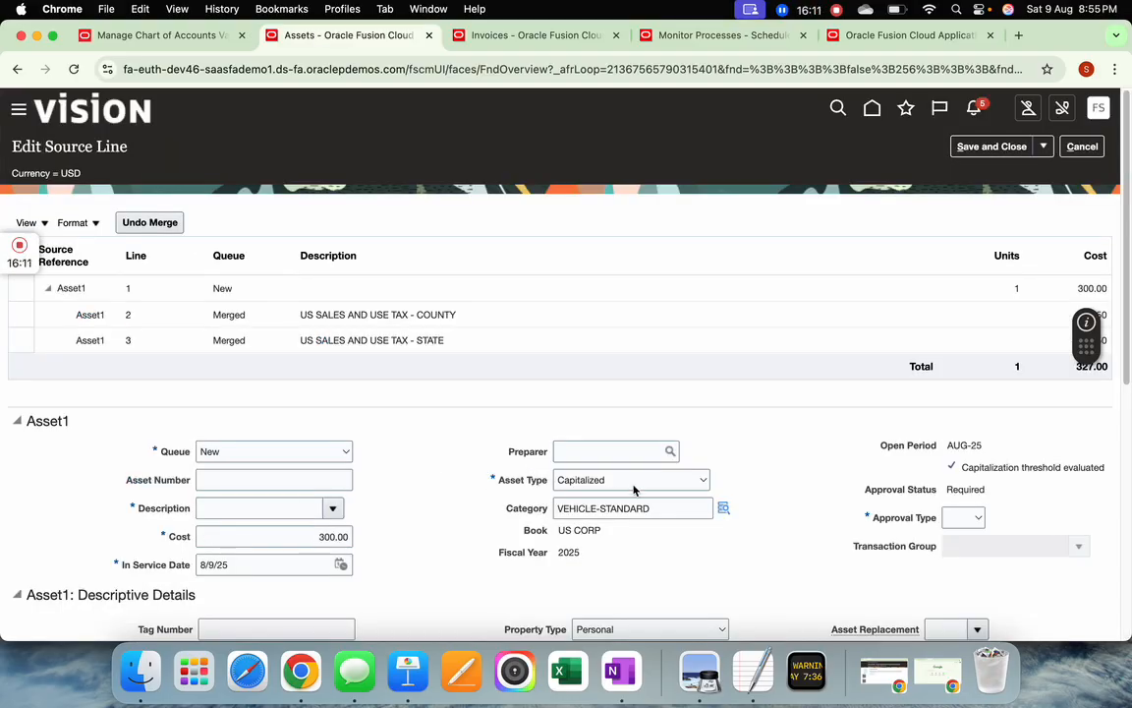
# Step: Review the source line's asset type options and assign USA, CALIFORNIA, ATLANTA, OFFICE as its location in the Assignments section
pyautogui.scroll(-5, 425, 478)
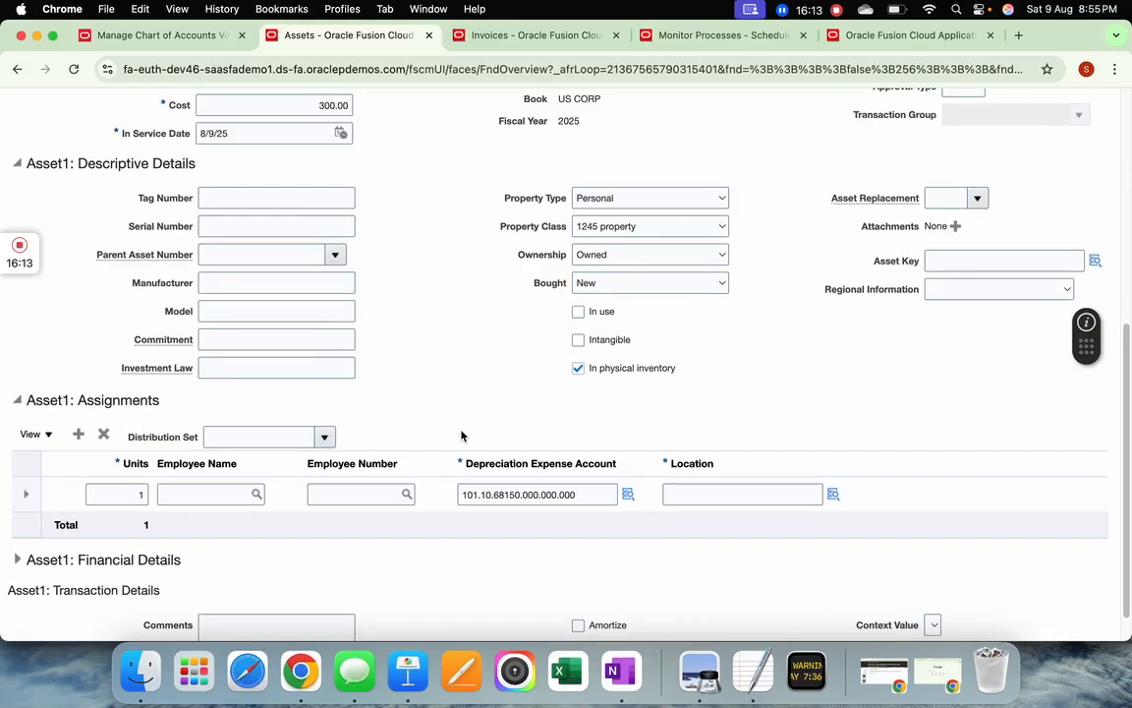
pyautogui.scroll(3, 463, 435)
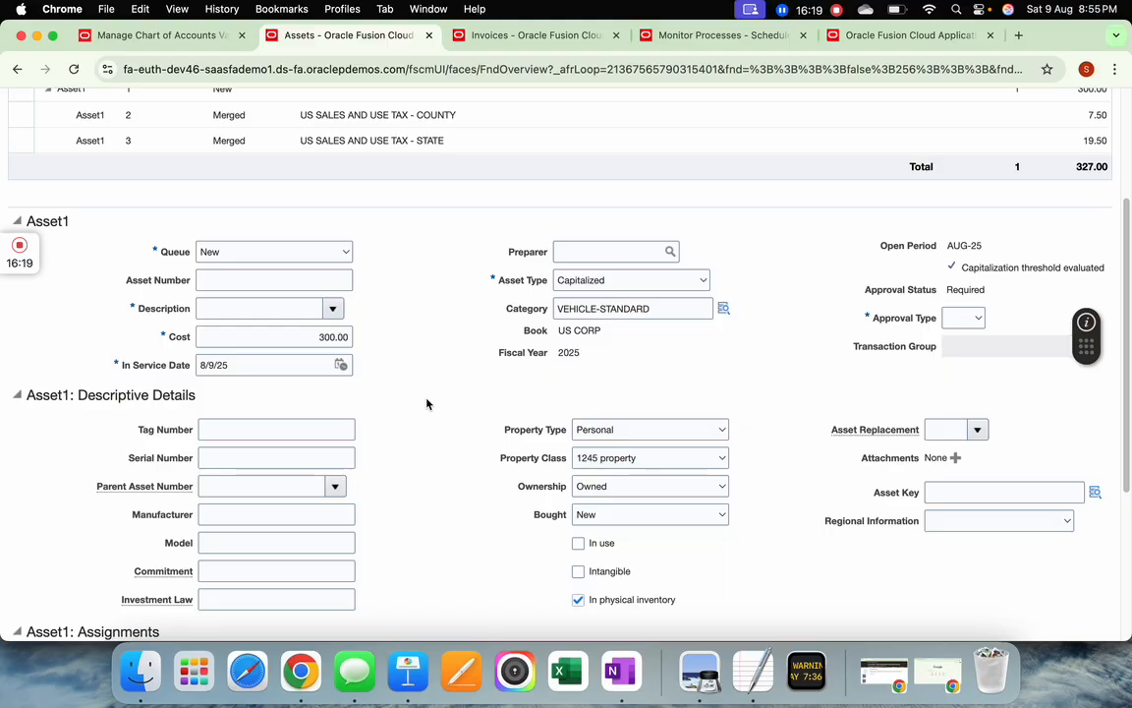
pyautogui.click(653, 280)
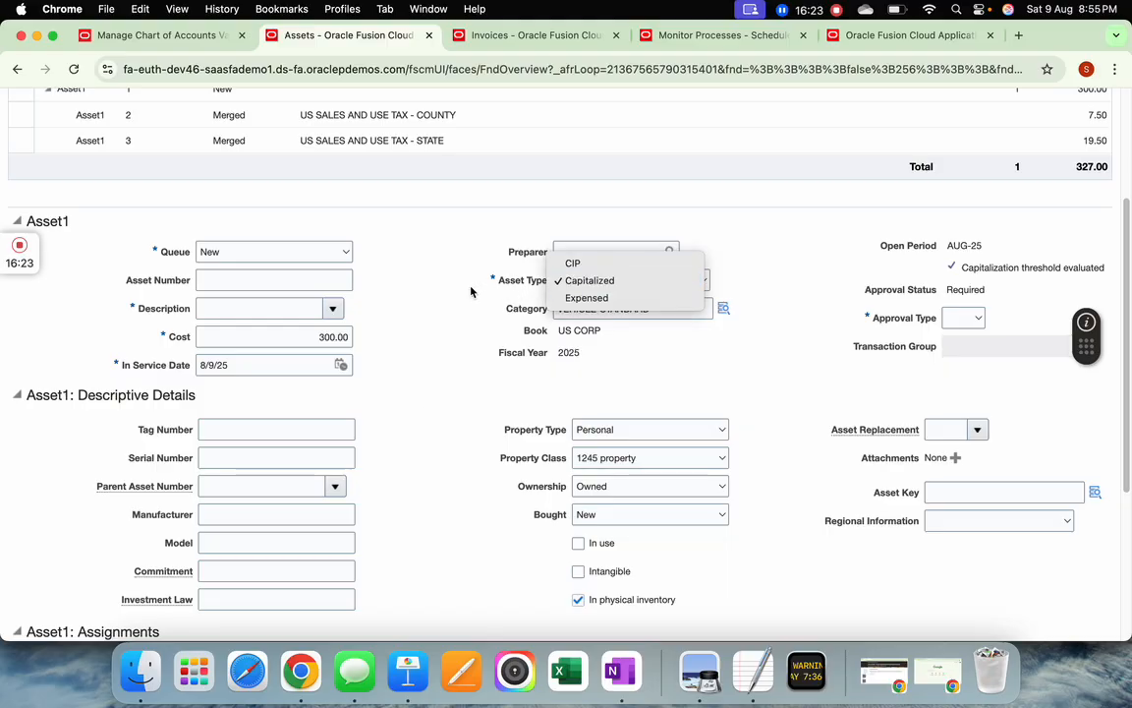
pyautogui.click(422, 301)
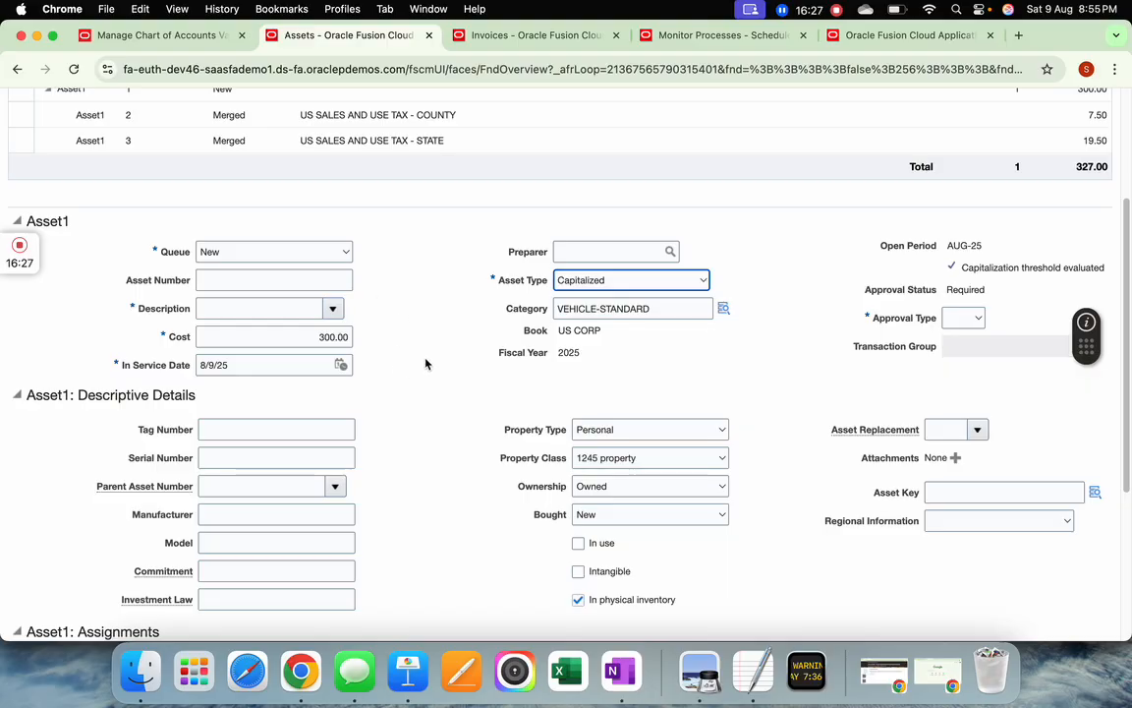
pyautogui.scroll(-5, 426, 379)
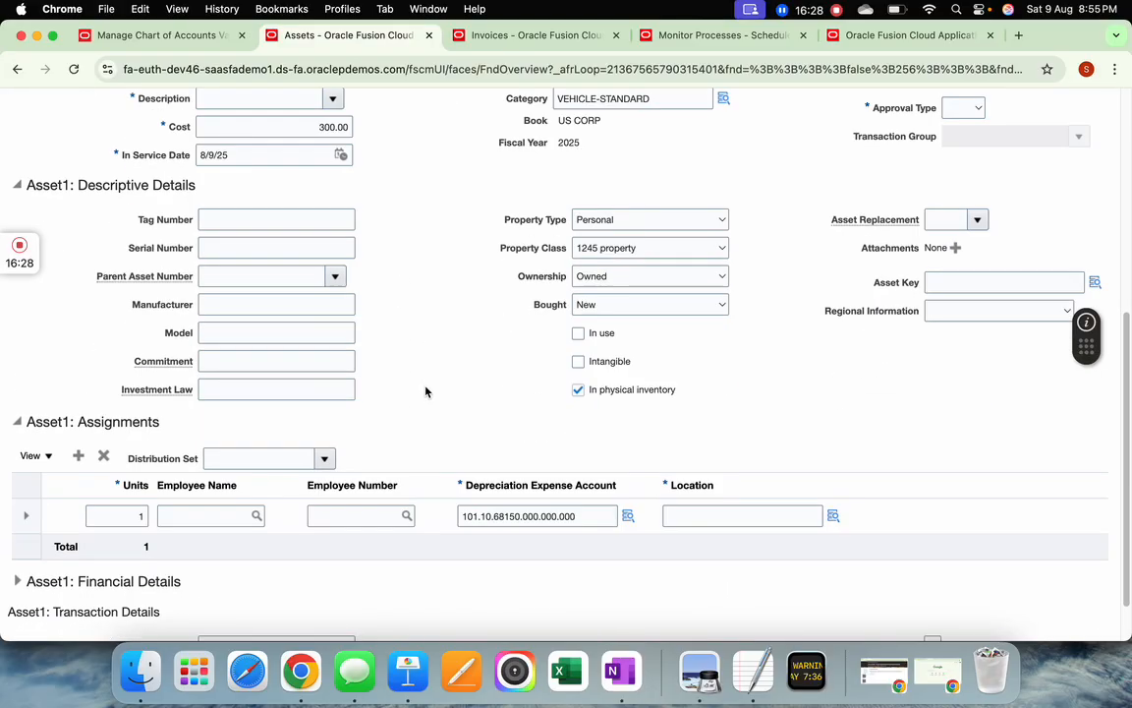
pyautogui.click(834, 515)
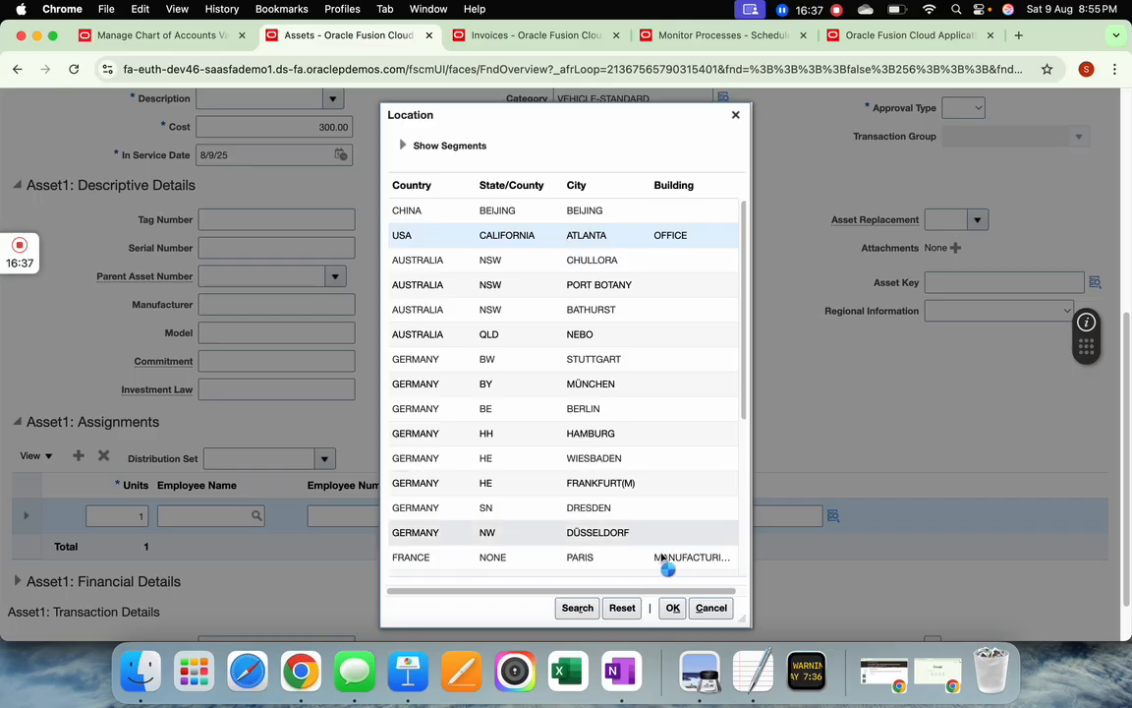
pyautogui.click(671, 608)
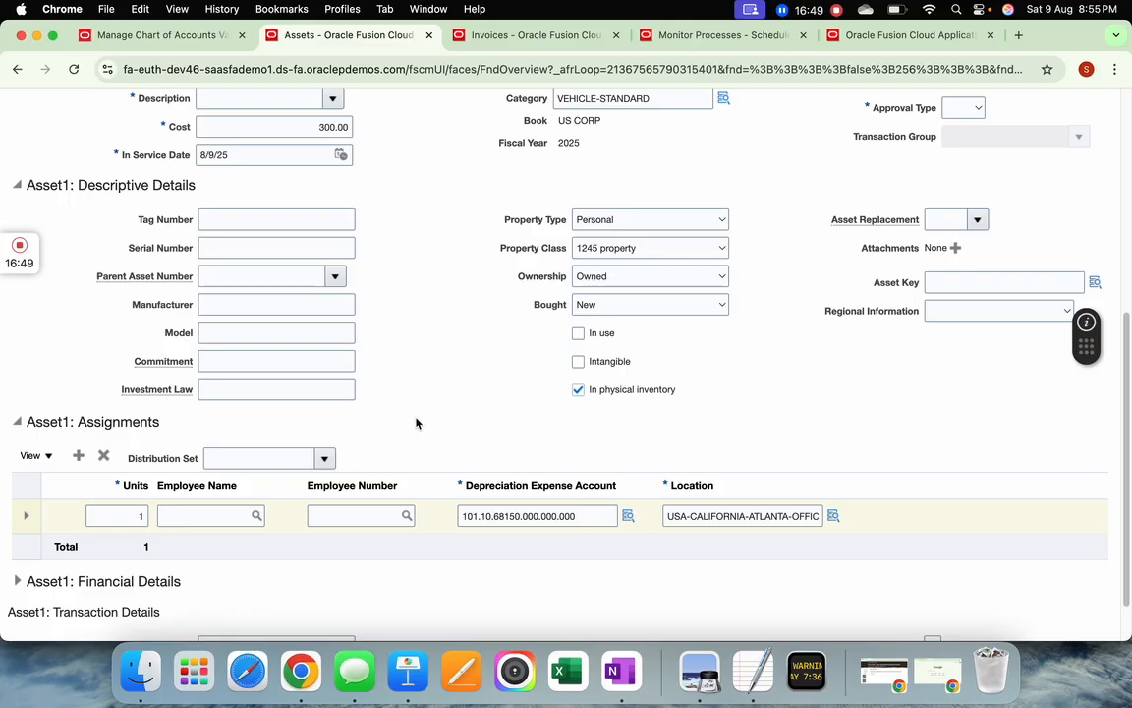
# Step: Set the source line's approval type to Single and its description to Asset Account1
pyautogui.scroll(3, 416, 422)
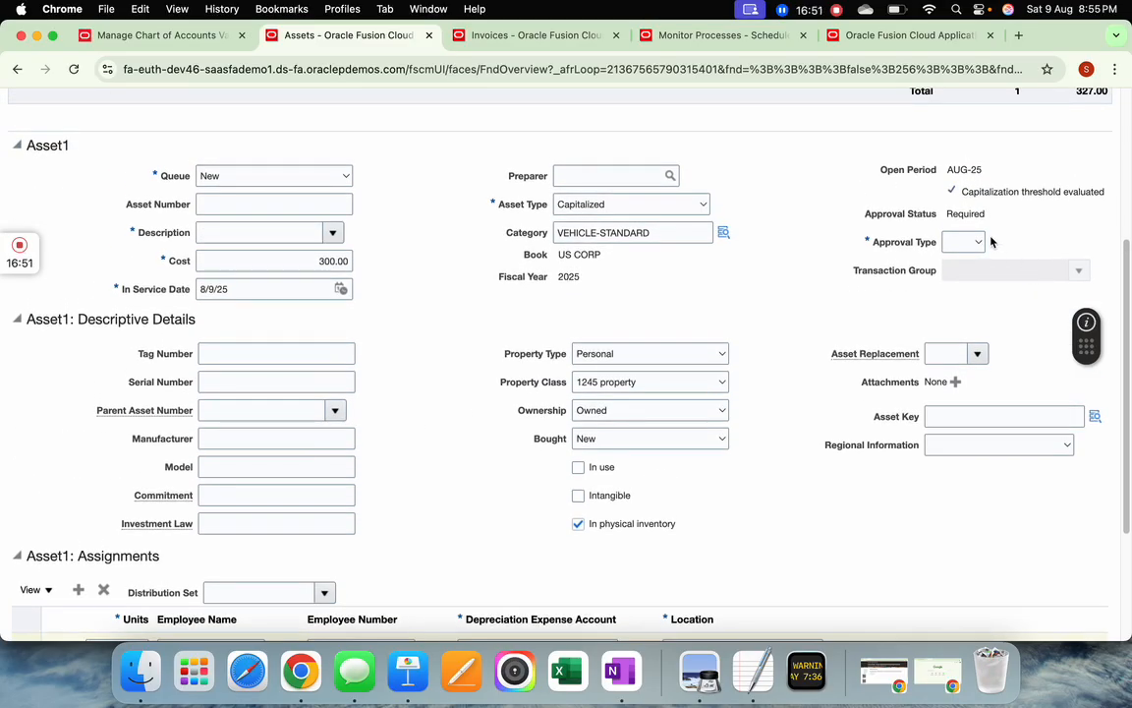
pyautogui.click(973, 240)
pyautogui.click(593, 324)
pyautogui.click(255, 232)
pyautogui.write('As')
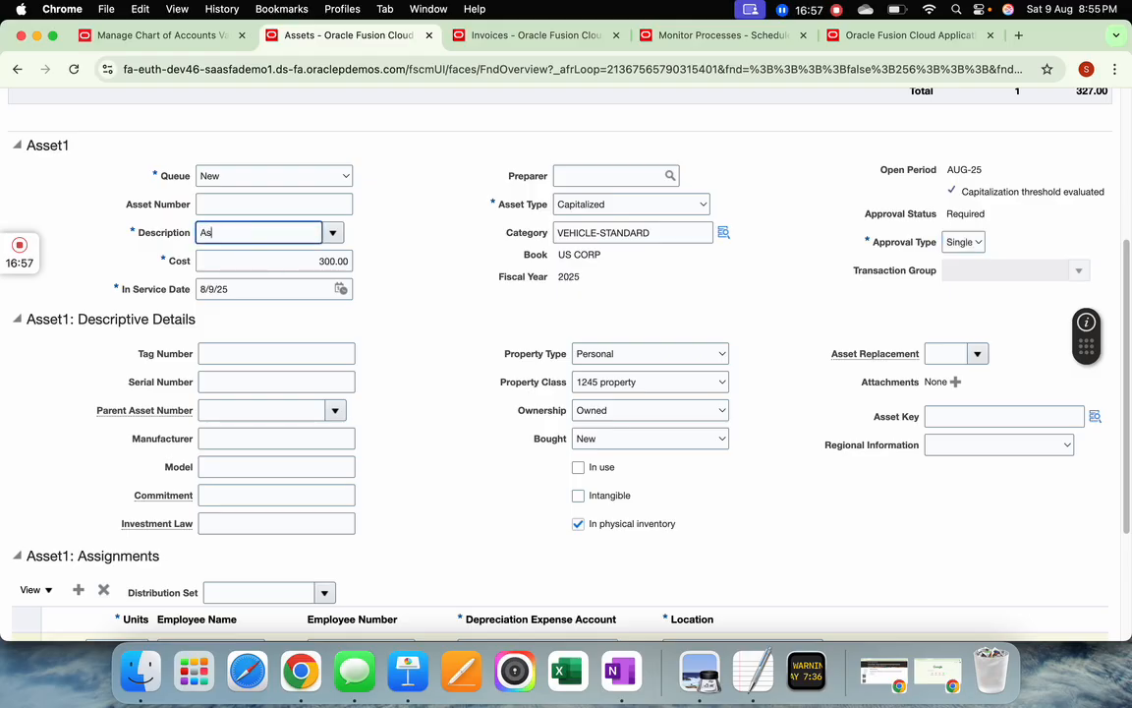
pyautogui.write('set Account1')
pyautogui.press('Tab')
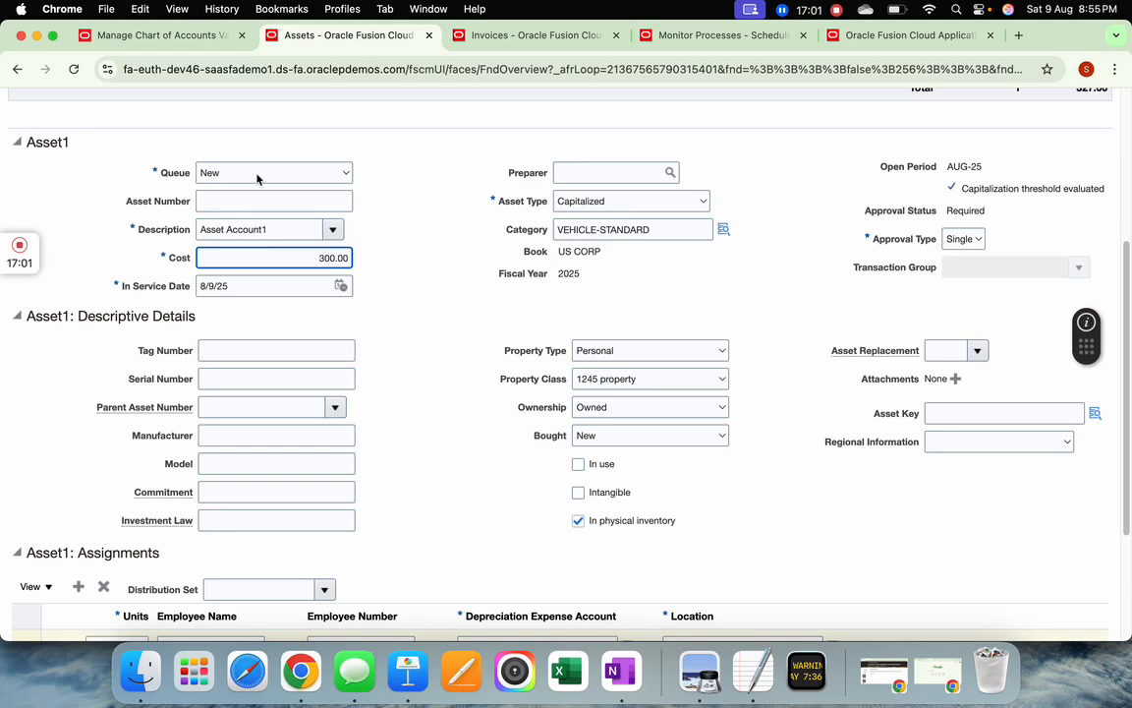
# Step: Set the source line's queue to Post, then save and close it
pyautogui.click(258, 174)
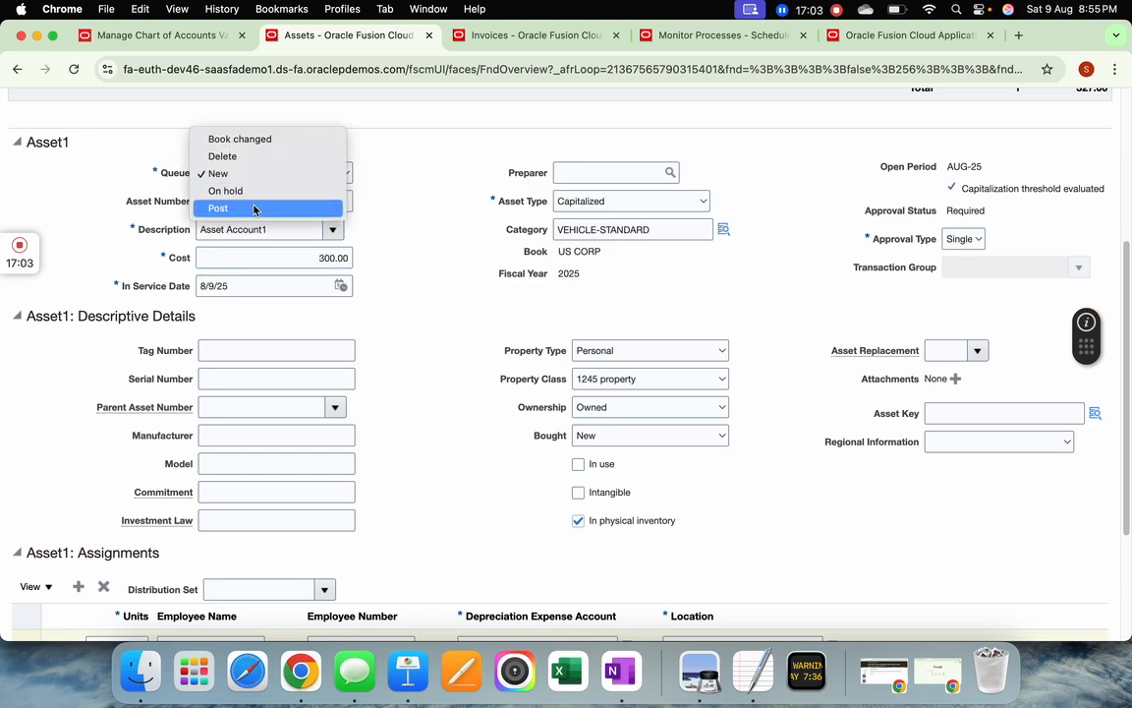
pyautogui.click(254, 209)
pyautogui.scroll(-5, 455, 339)
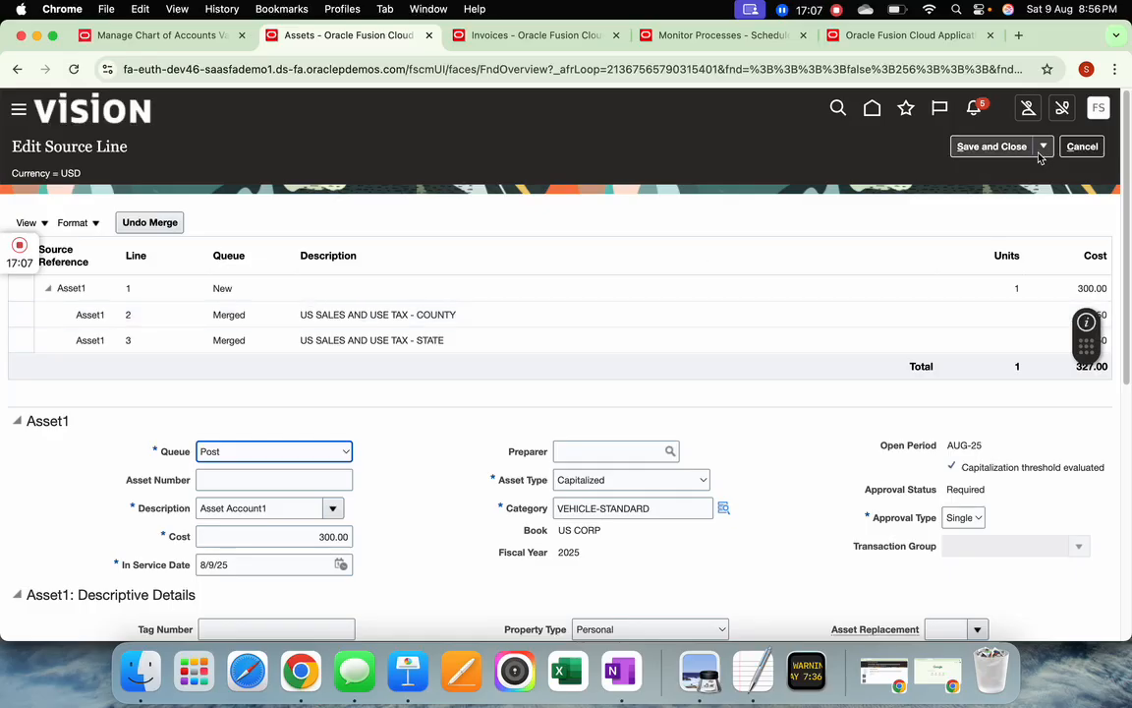
pyautogui.click(989, 147)
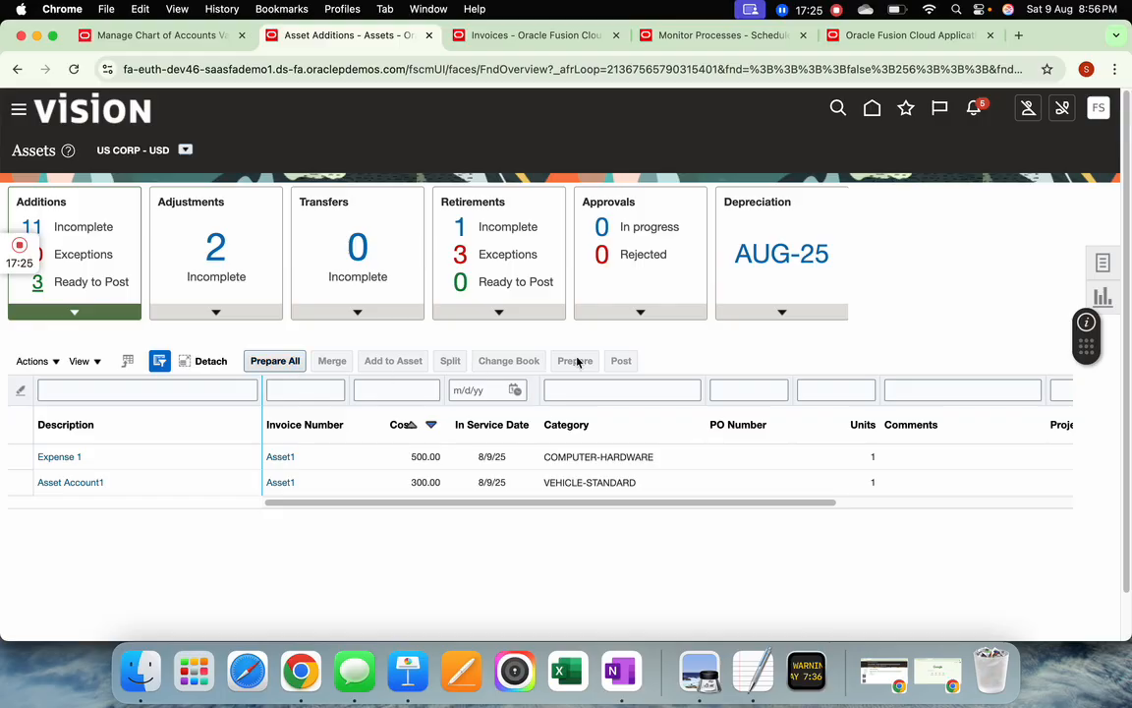
# Step: Post the two ready additions from invoice Asset1, Expense 1 and Asset Account1, one after the other
pyautogui.click(181, 458)
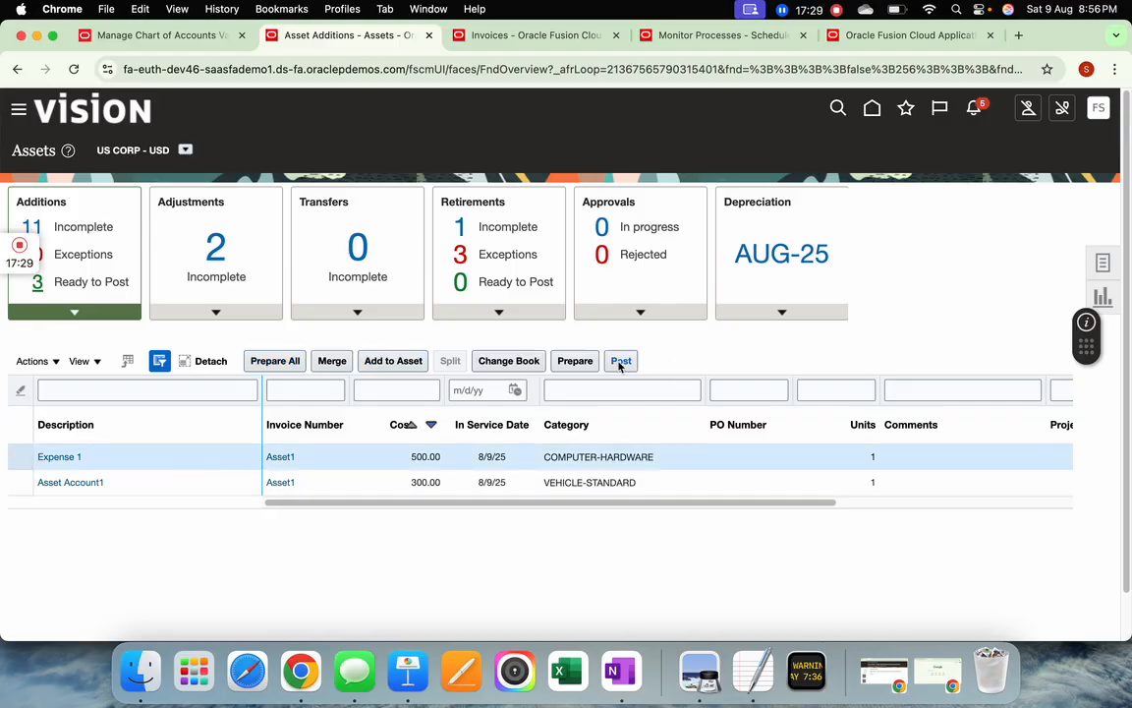
pyautogui.click(620, 362)
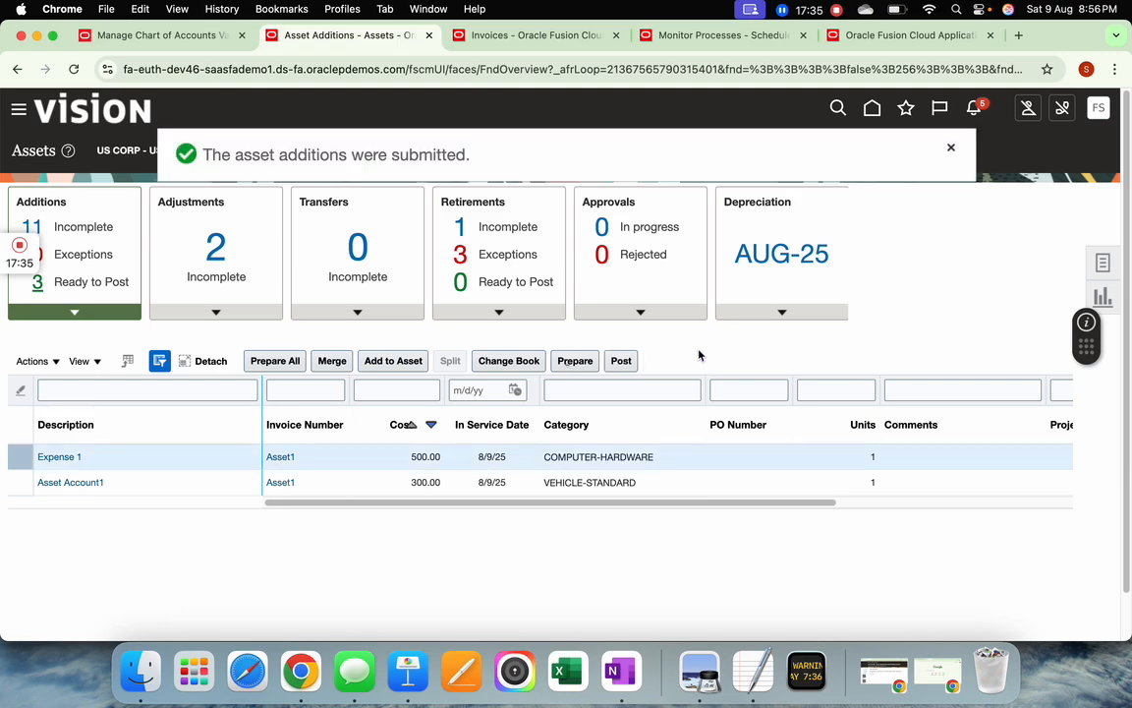
pyautogui.click(687, 483)
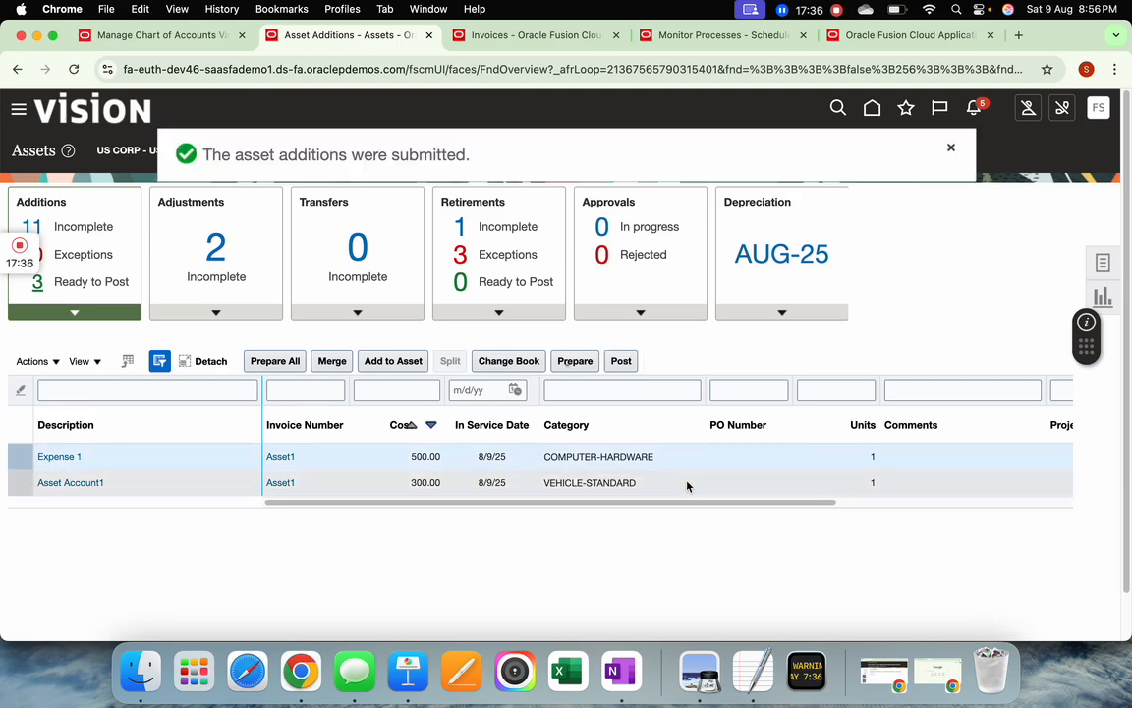
pyautogui.click(624, 363)
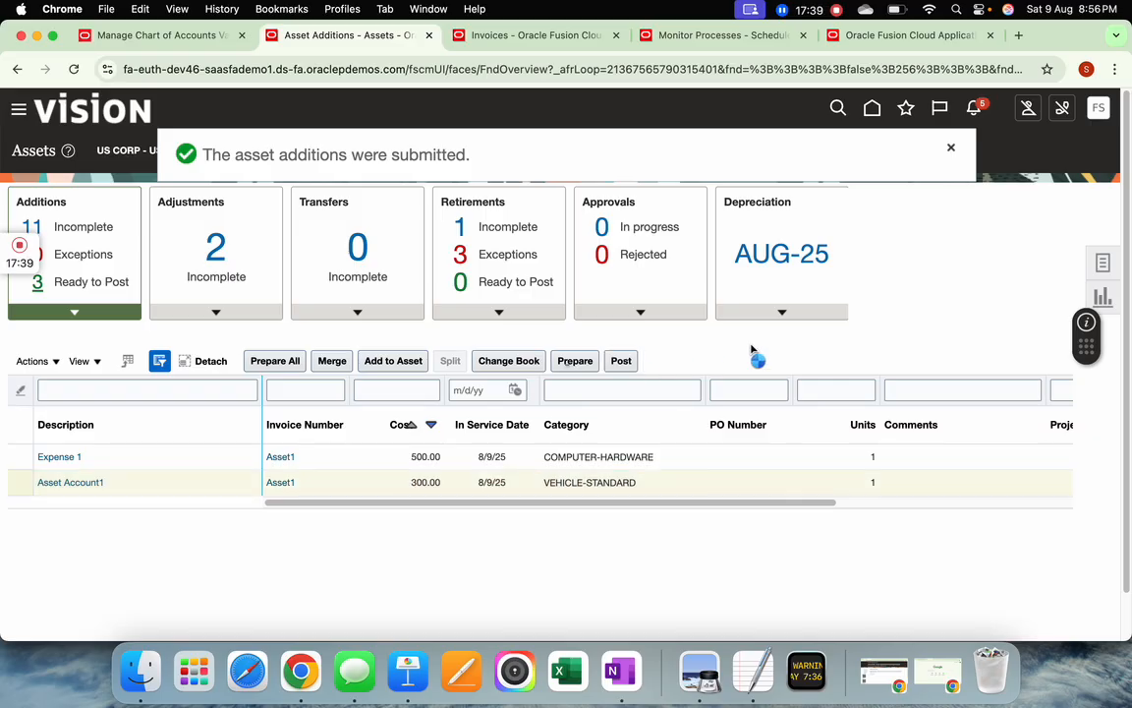
# Step: Refresh the scheduled processes list and check the status of the submitted Post Mass Additions processes
pyautogui.click(722, 34)
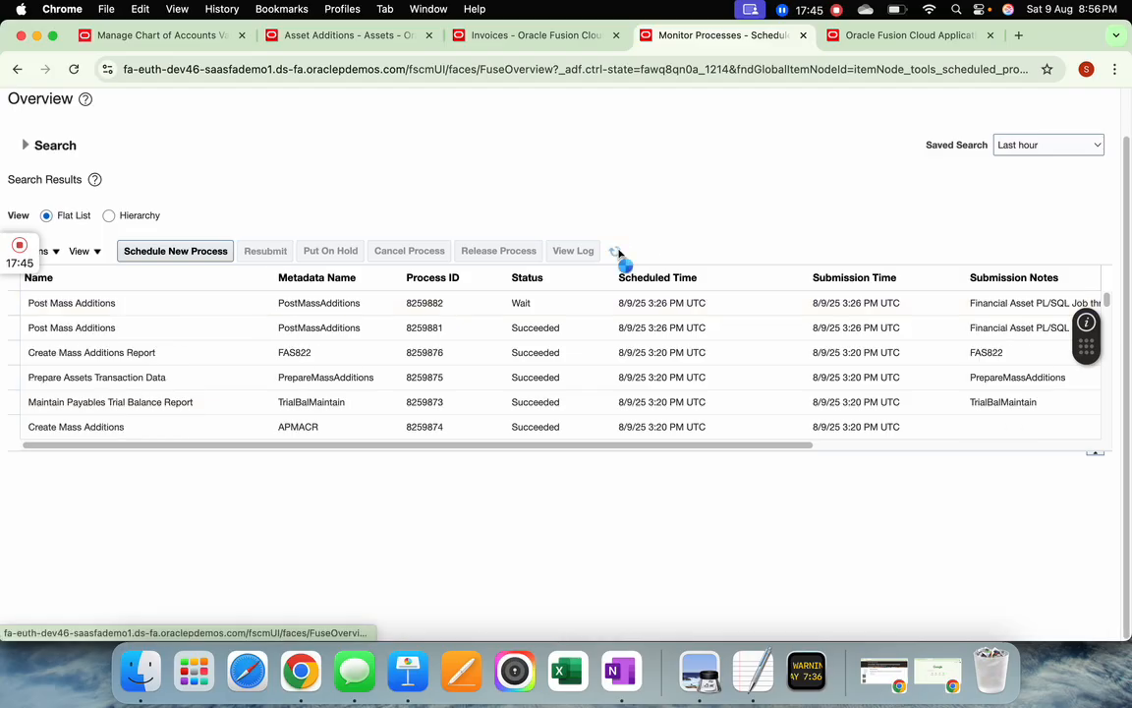
pyautogui.click(123, 330)
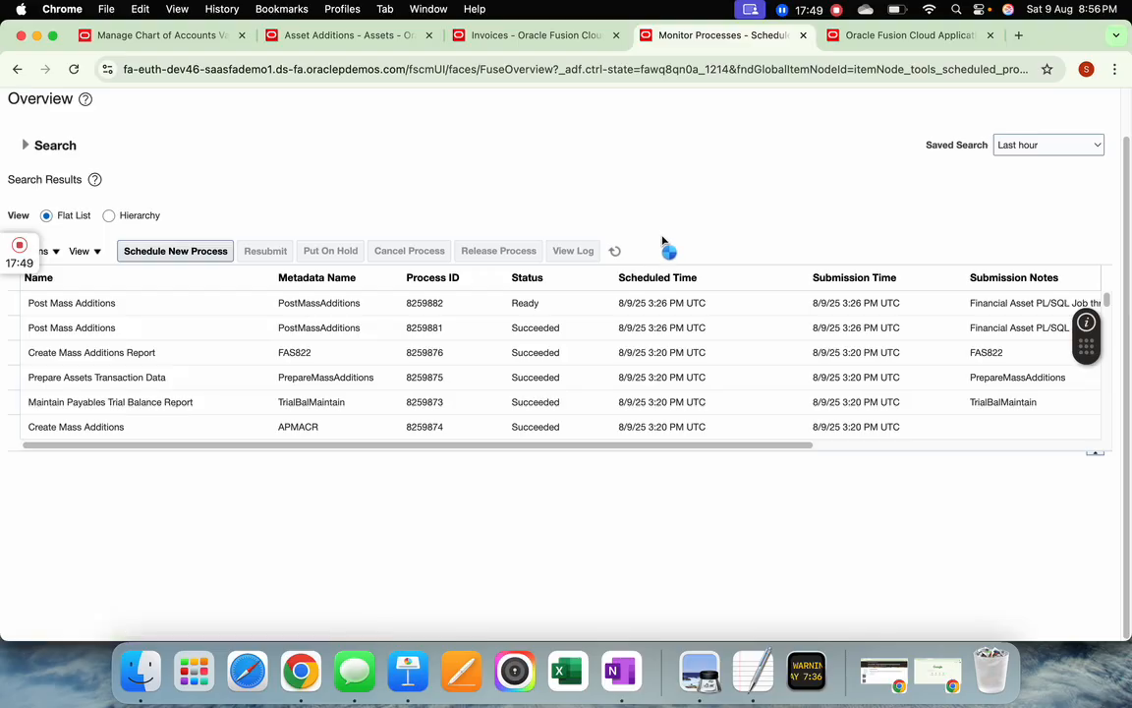
pyautogui.click(617, 251)
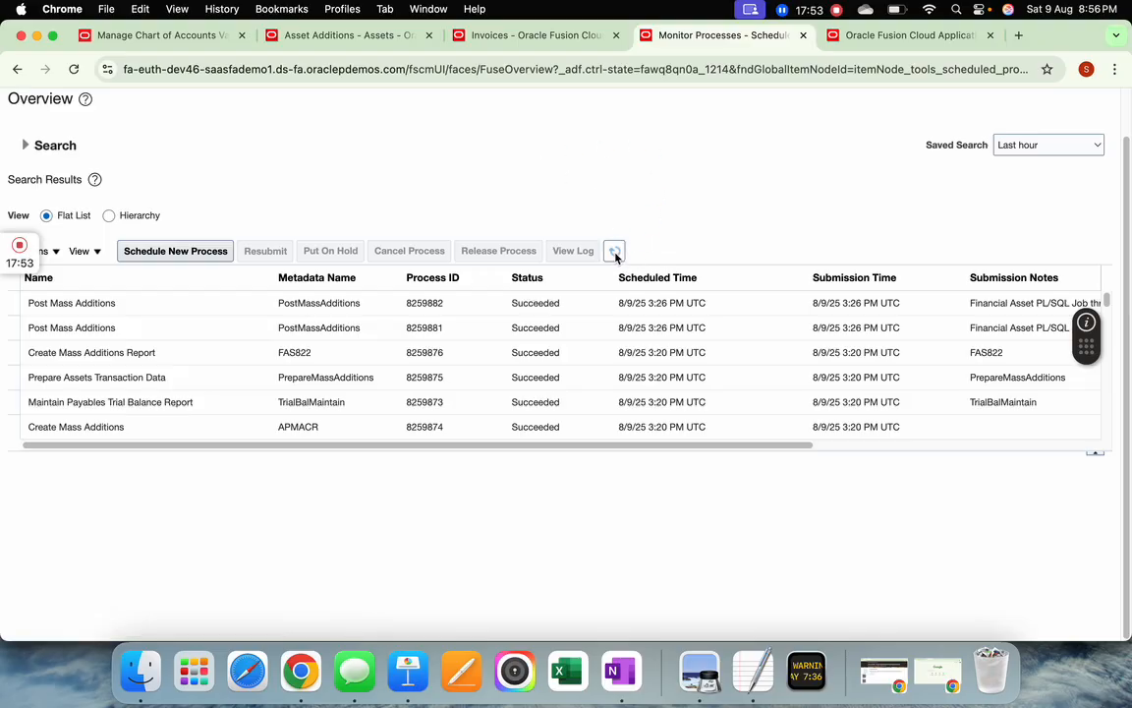
pyautogui.click(615, 252)
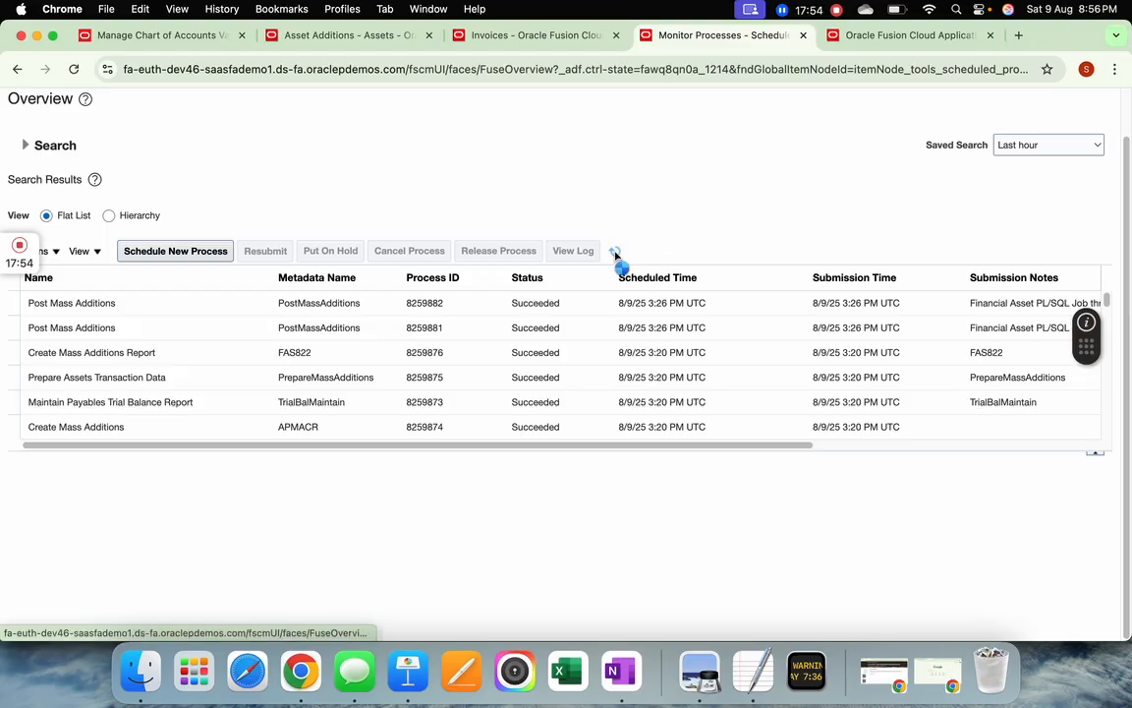
# Step: Open the asset inquiry and view the recent additions for the US CORP book
pyautogui.click(348, 35)
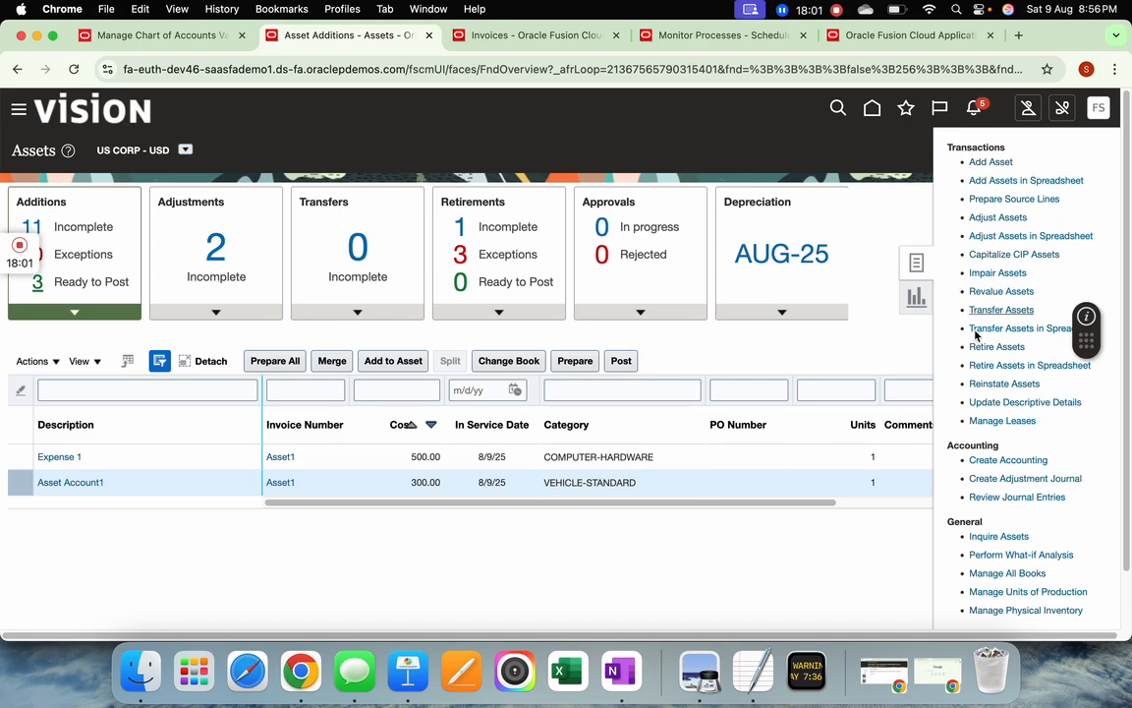
pyautogui.click(1000, 538)
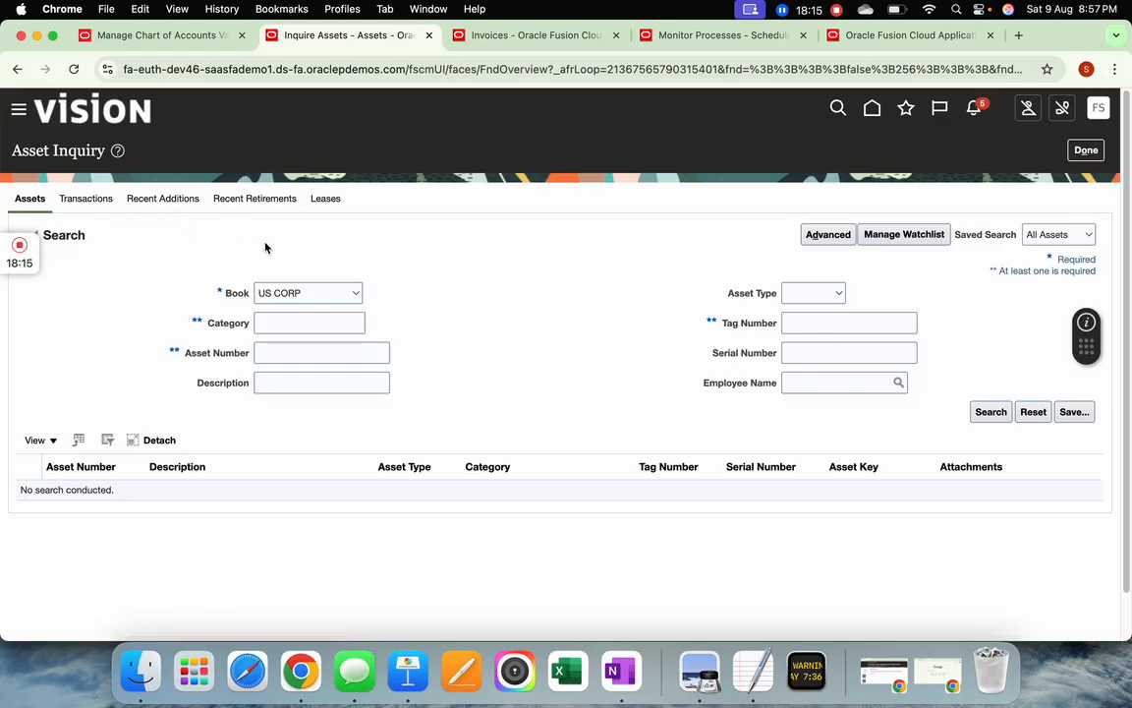
pyautogui.click(162, 198)
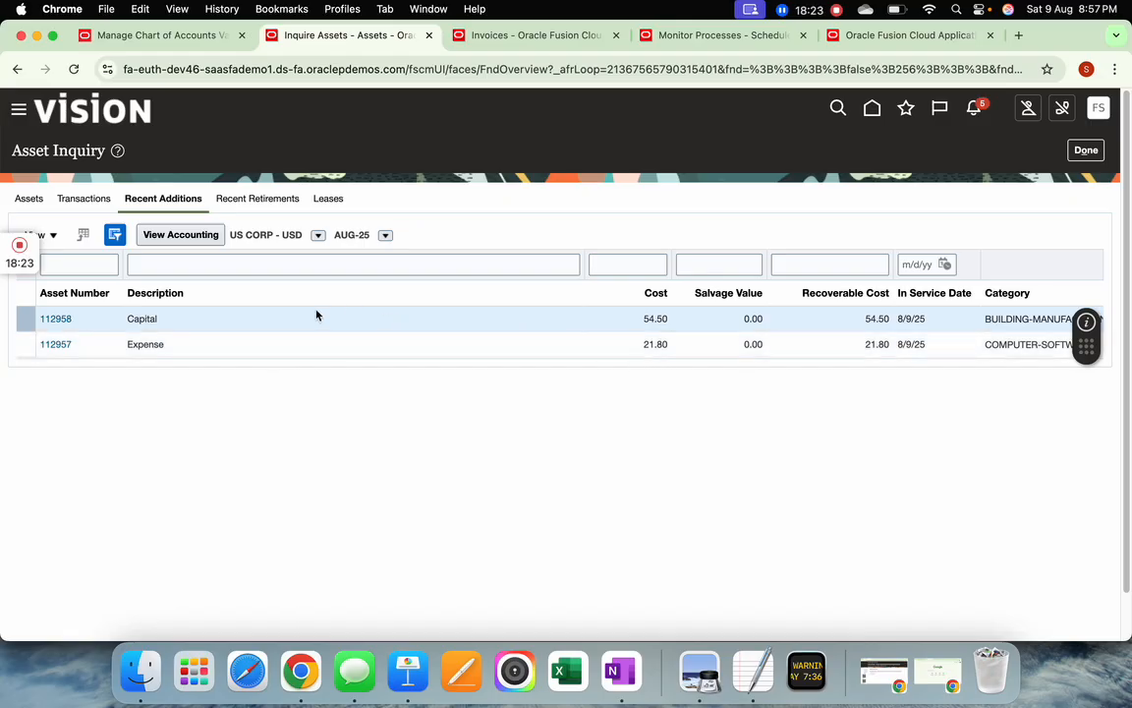
# Step: Run an advanced asset search in the US CORP book for invoice numbers starting with Asset1
pyautogui.click(31, 197)
pyautogui.click(843, 235)
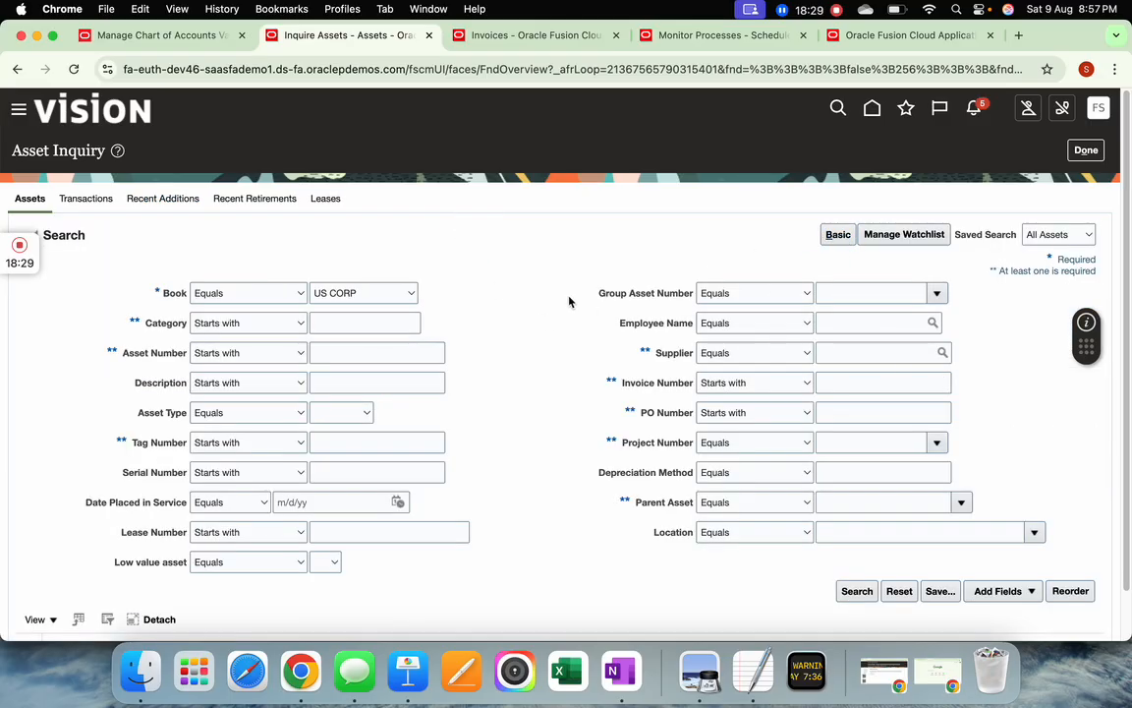
pyautogui.click(859, 382)
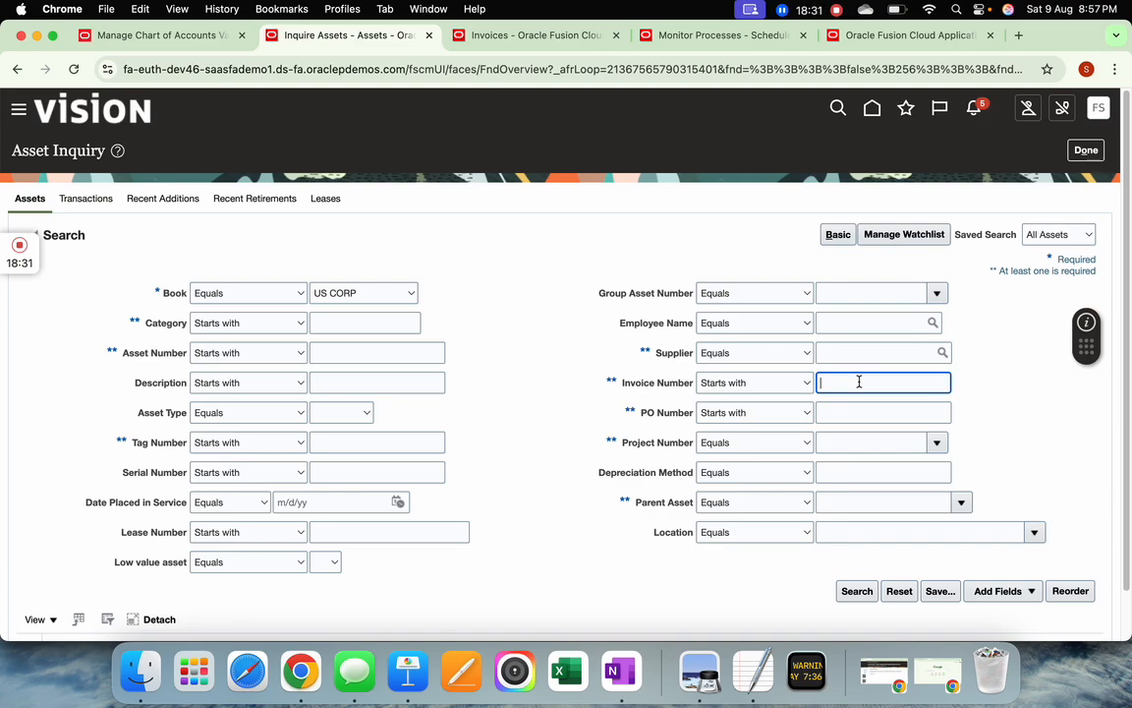
pyautogui.write('Asse')
pyautogui.press('Return')
pyautogui.scroll(-1, 551, 442)
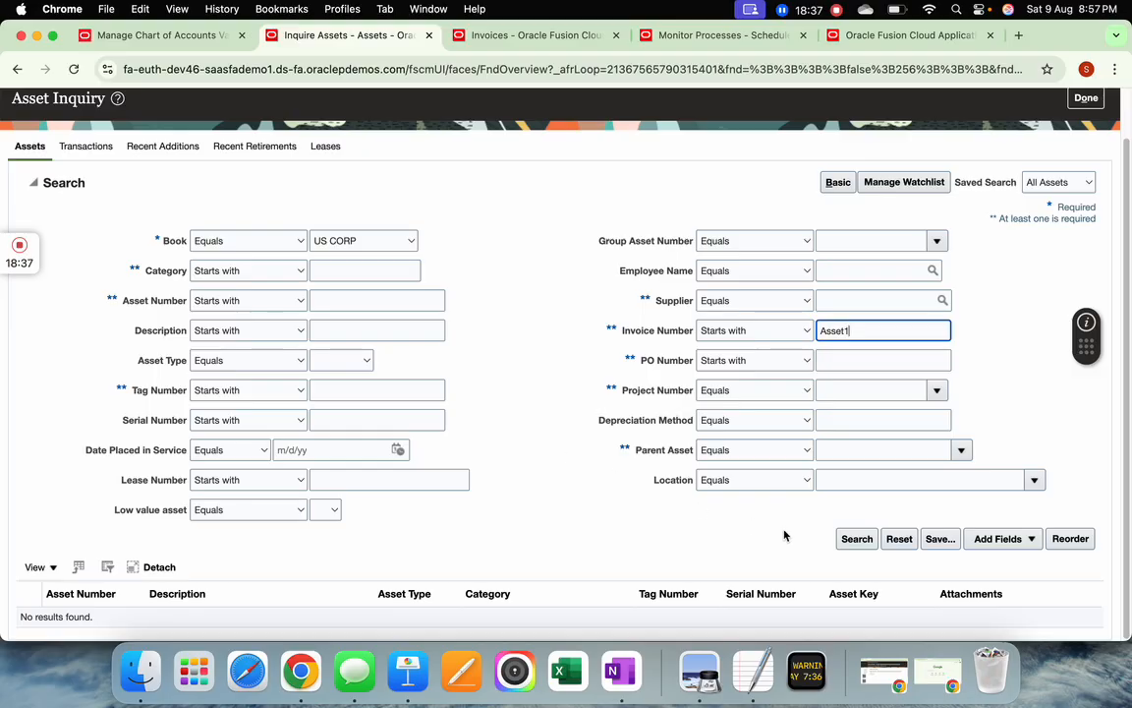
pyautogui.click(844, 539)
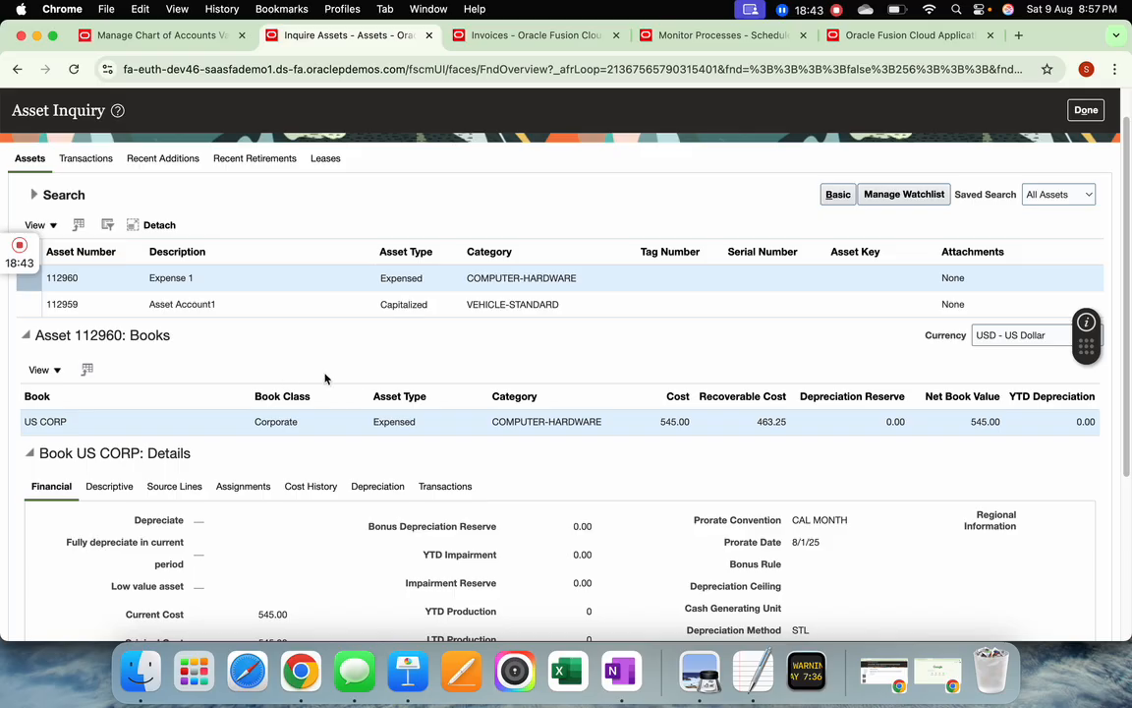
# Step: Examine the Asset Account1 asset's financial details, source lines and transactions in the US CORP book
pyautogui.click(590, 305)
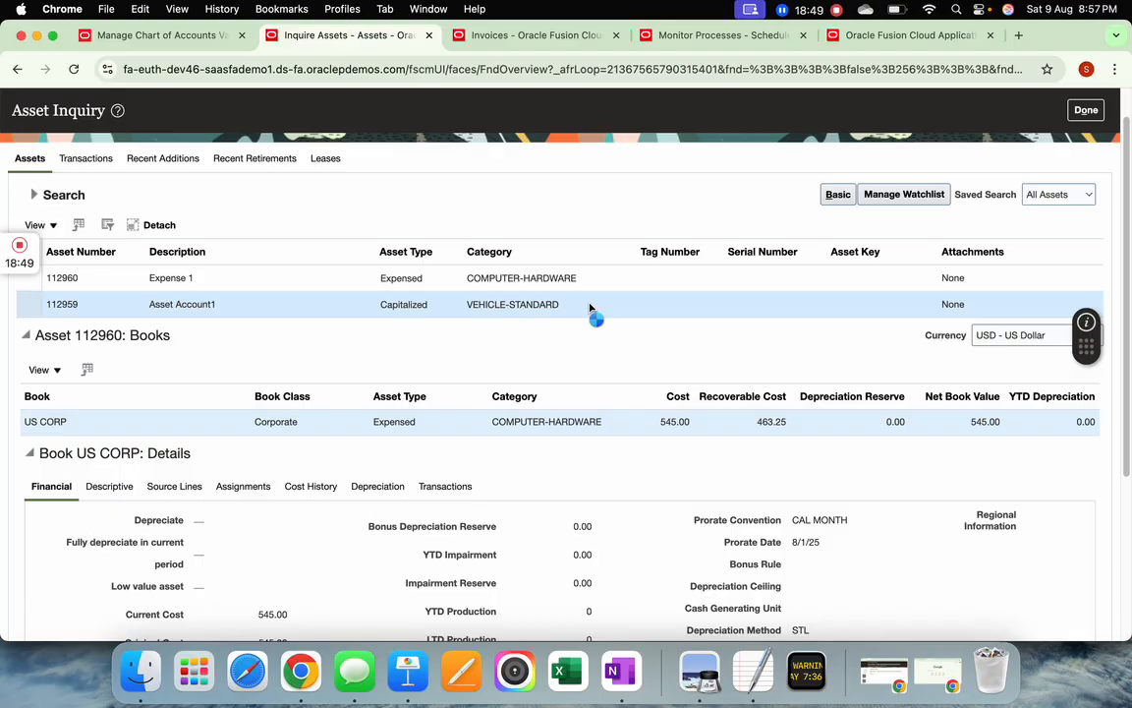
pyautogui.scroll(-5, 372, 362)
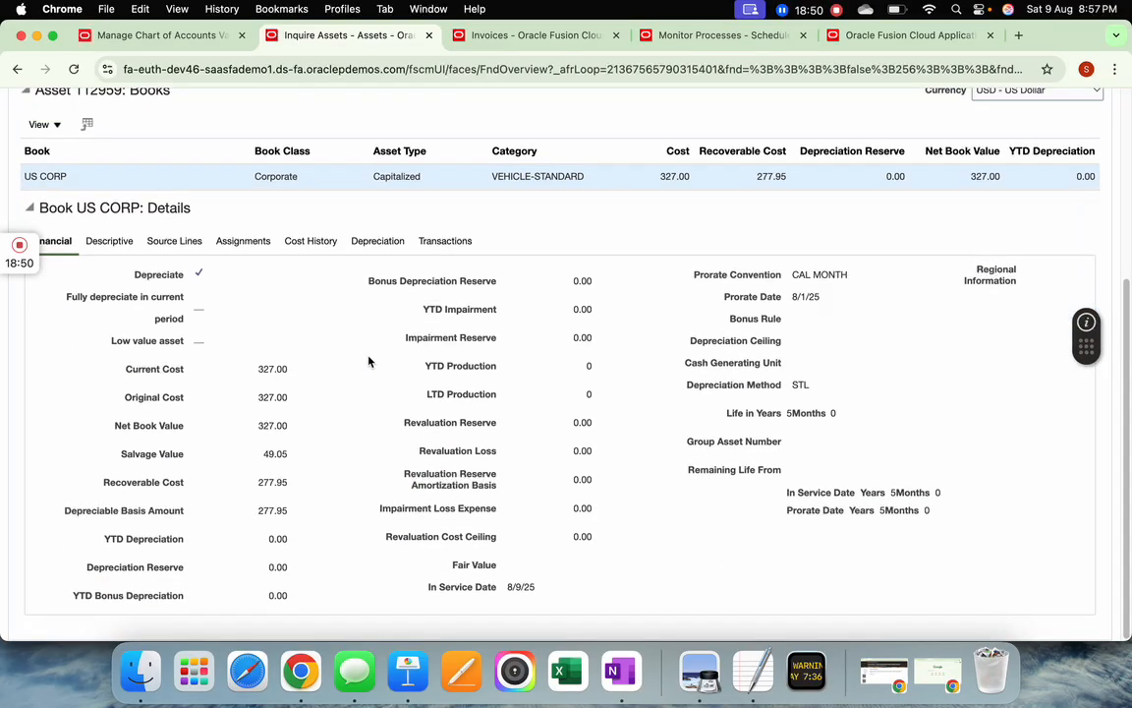
pyautogui.click(182, 243)
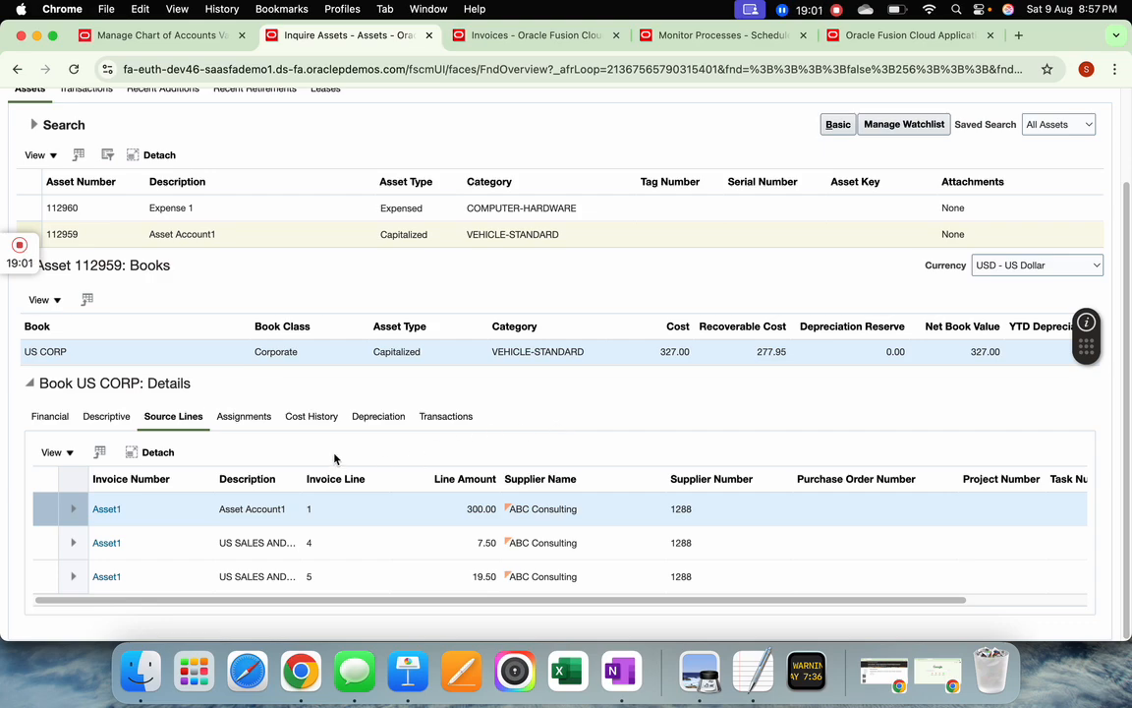
pyautogui.click(456, 417)
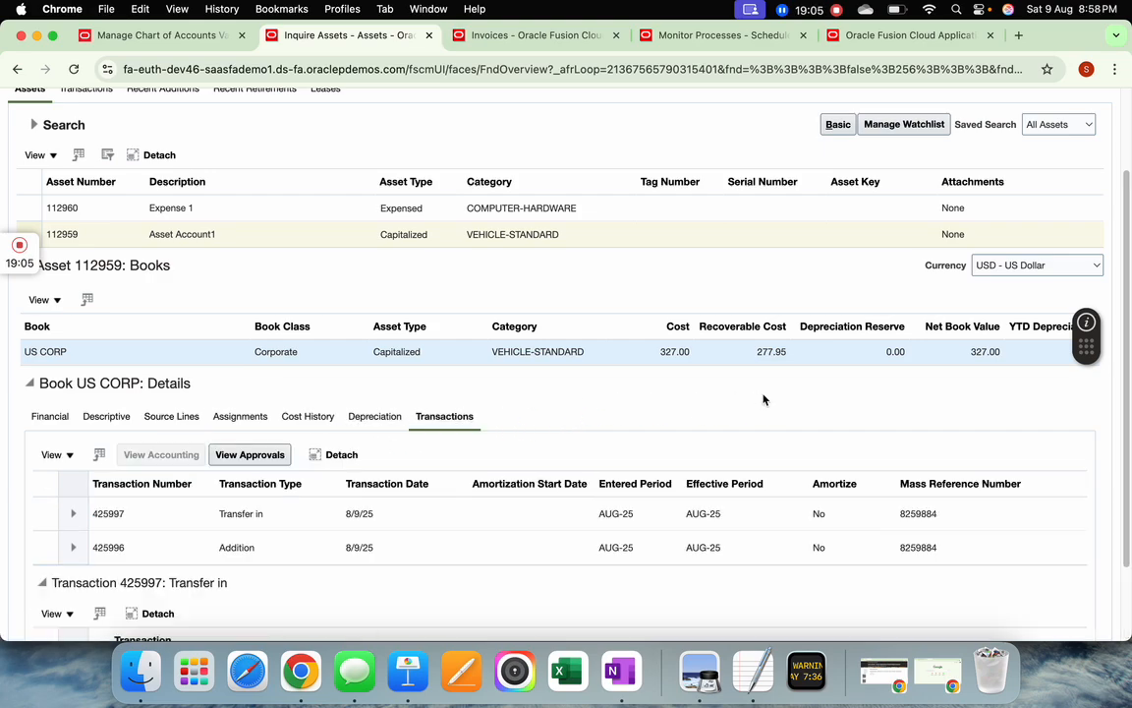
# Step: Review the Asset Account1 asset's depreciation in the US CORP book and the details of its Addition transaction
pyautogui.click(356, 411)
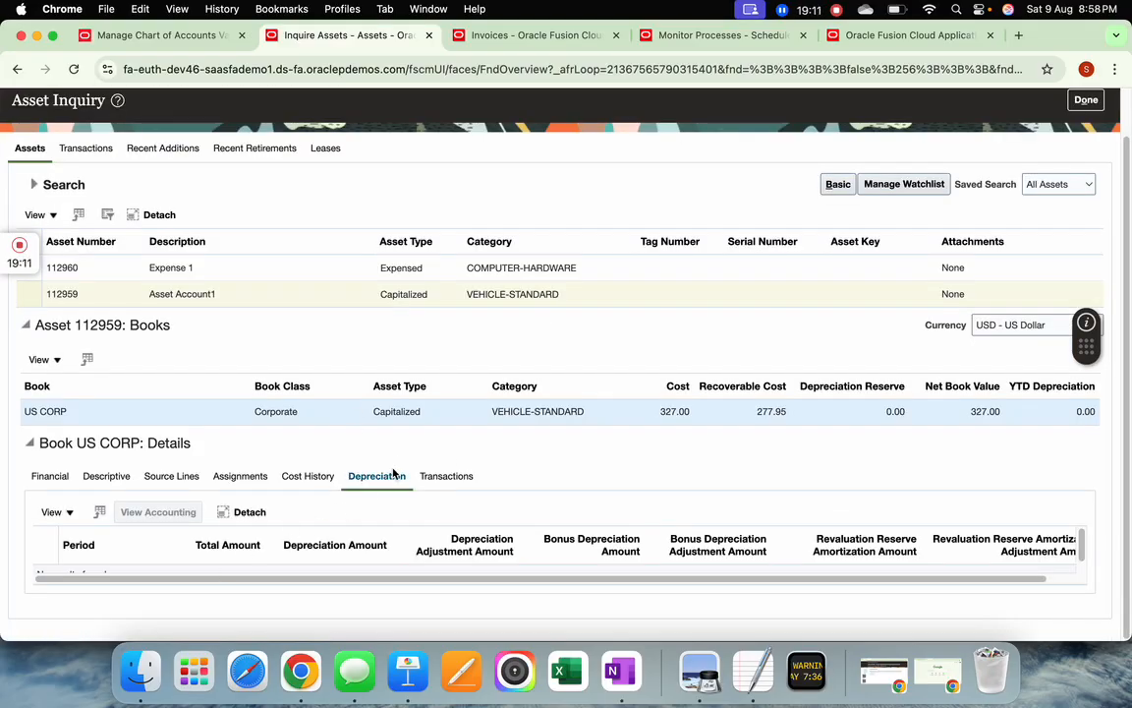
pyautogui.scroll(1, 292, 500)
pyautogui.scroll(-1, 393, 491)
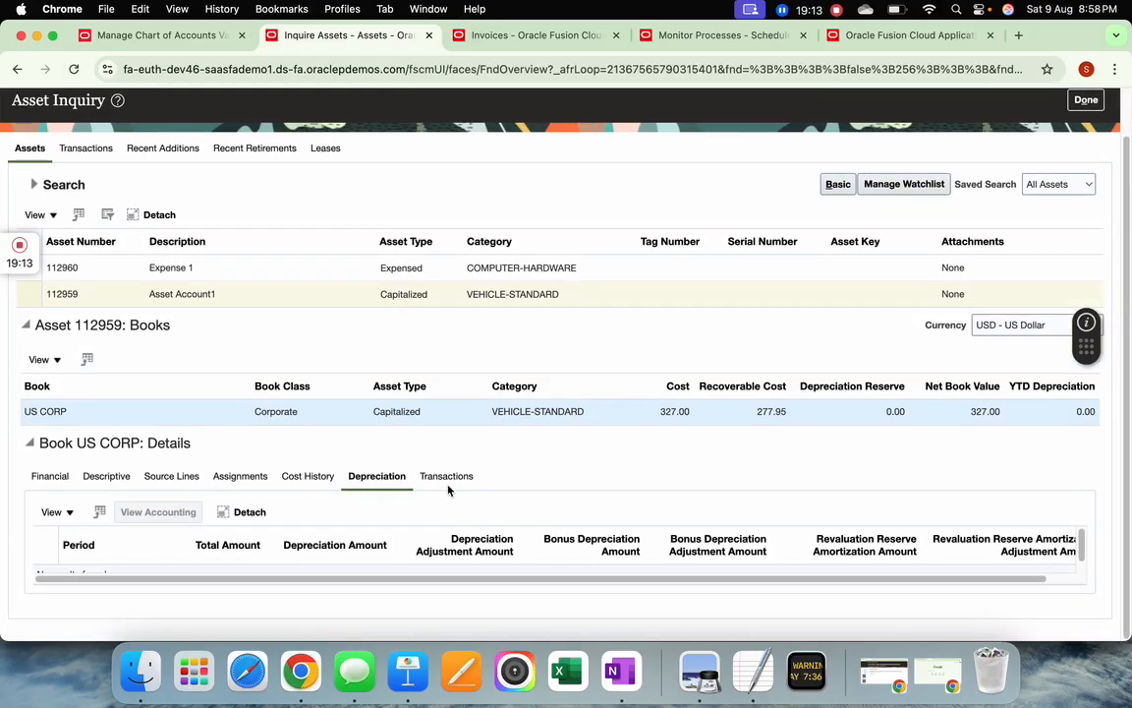
pyautogui.click(447, 478)
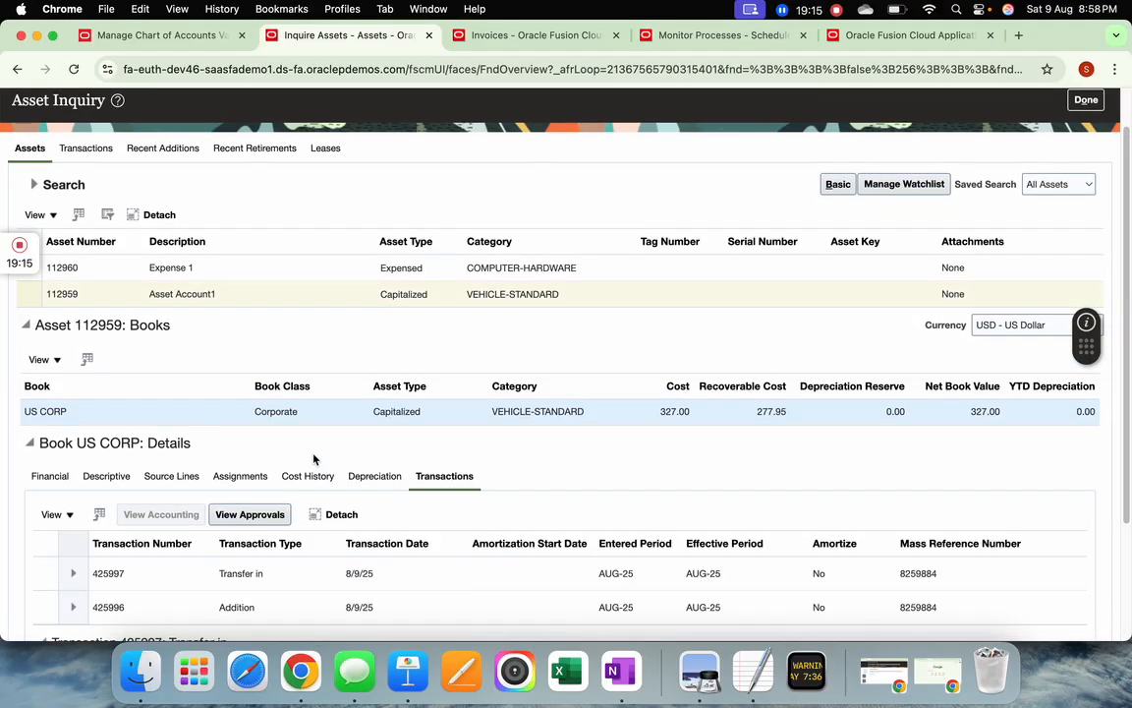
pyautogui.scroll(-3, 421, 455)
pyautogui.click(407, 460)
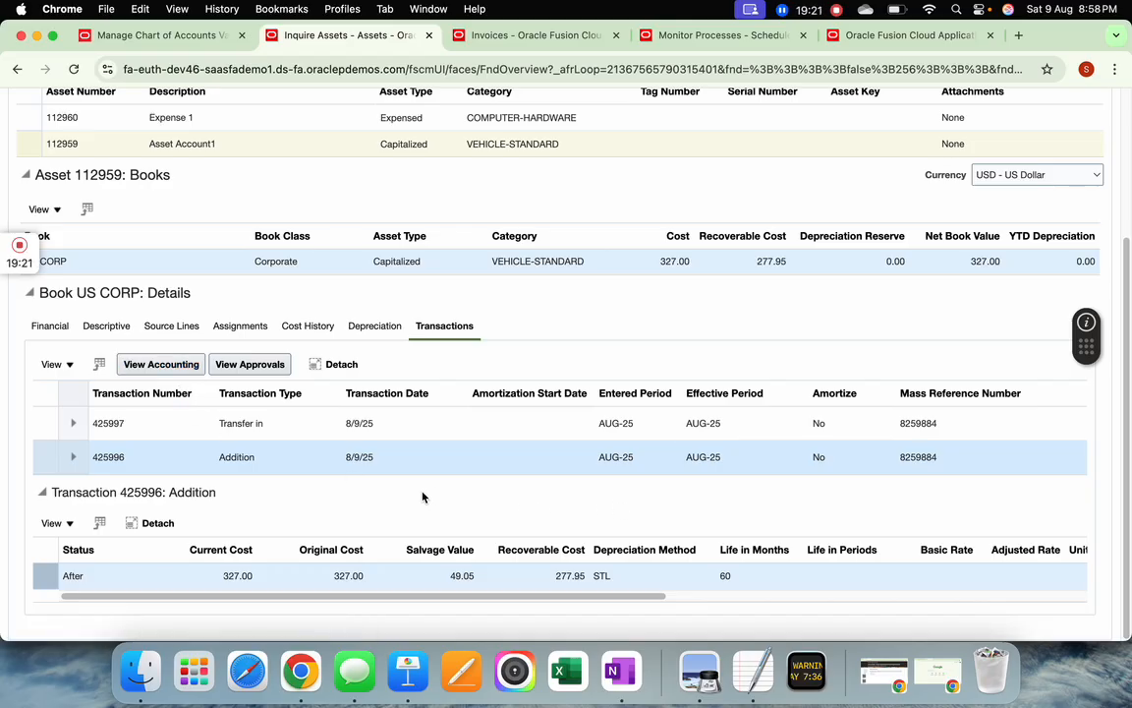
pyautogui.scroll(5, 478, 496)
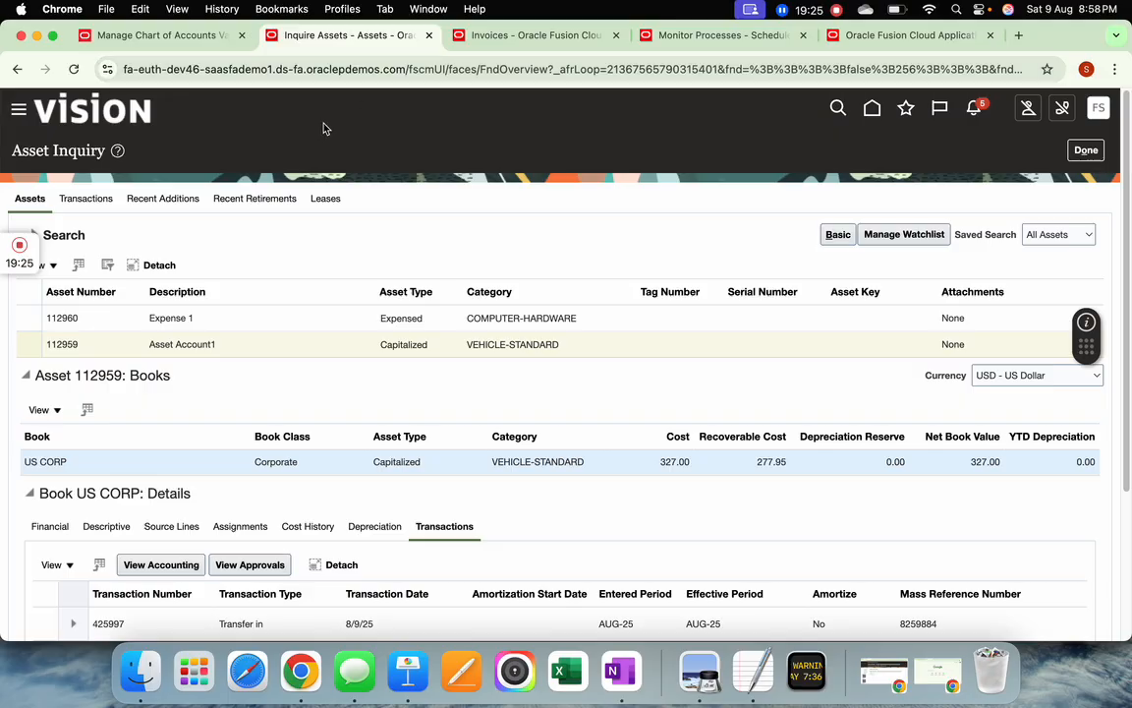
# Step: Close the asset inquiry and submit the depreciation calculation for the US CORP book's AUG-25 period
pyautogui.click(1086, 151)
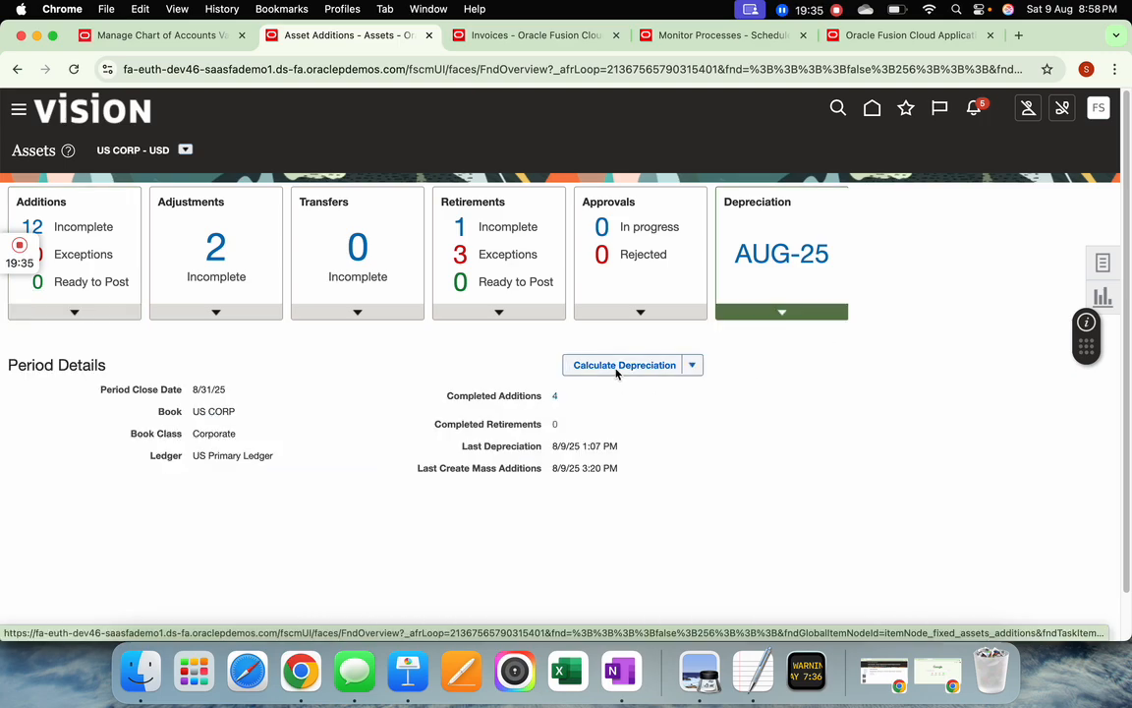
pyautogui.click(619, 368)
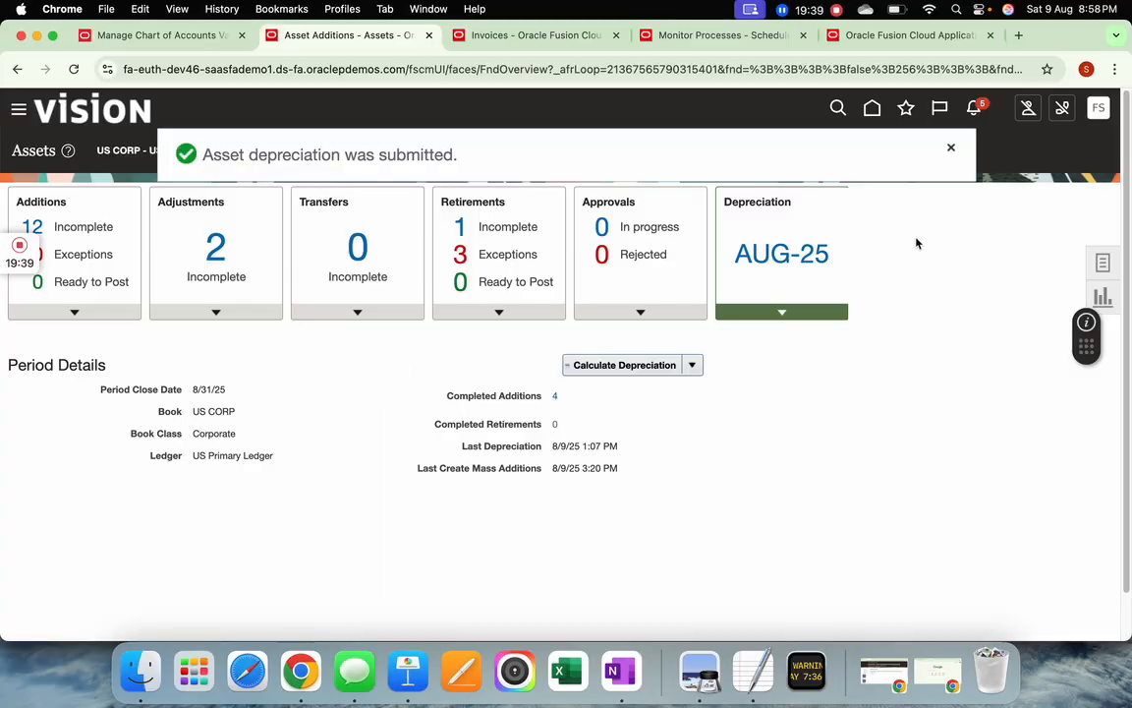
pyautogui.click(954, 152)
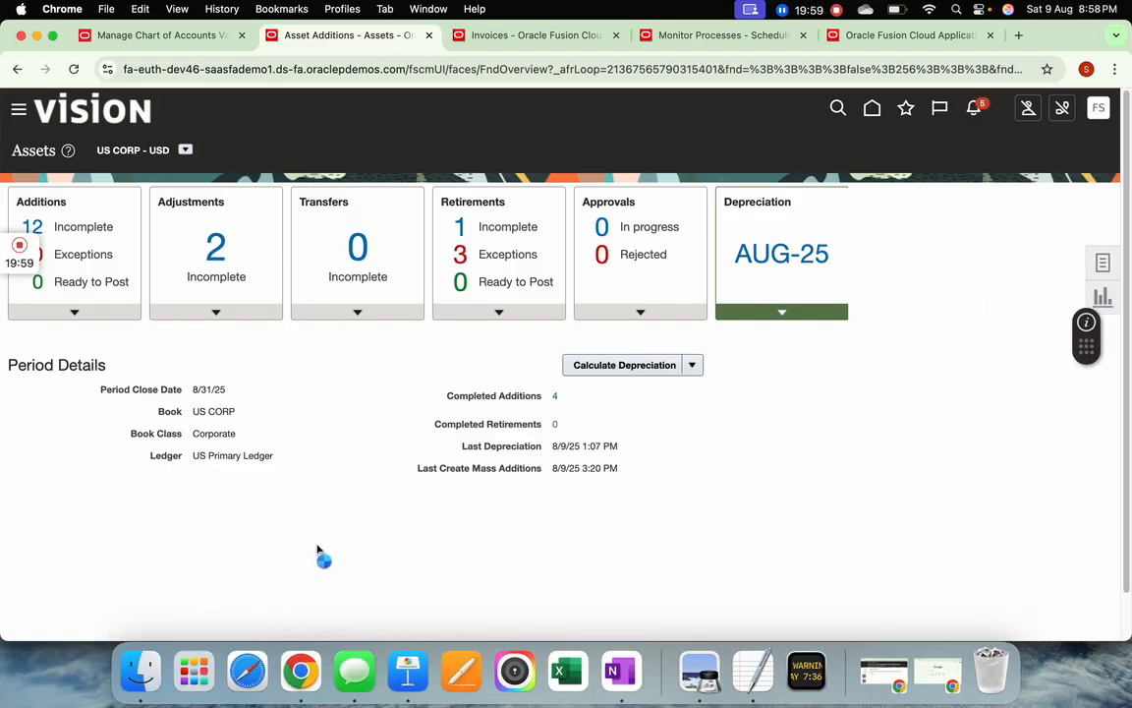
# Step: Switch to the Keynote presentation and play the slideshow from the Conclusion Steps slide
pyautogui.click(408, 660)
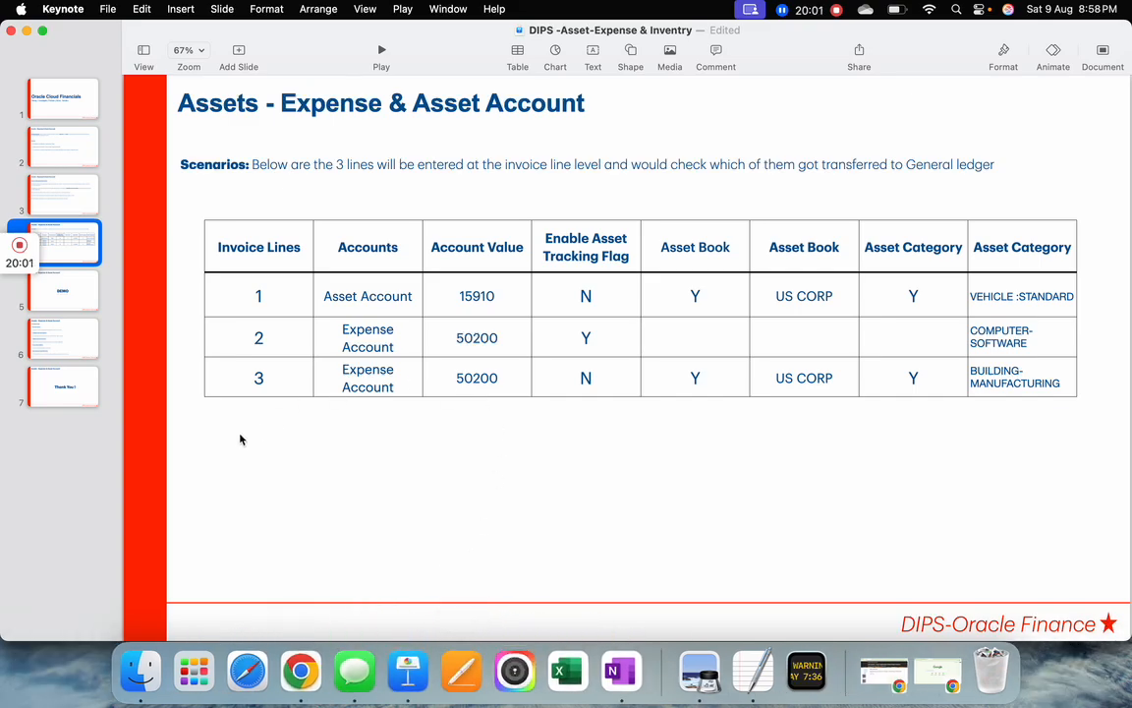
pyautogui.click(63, 287)
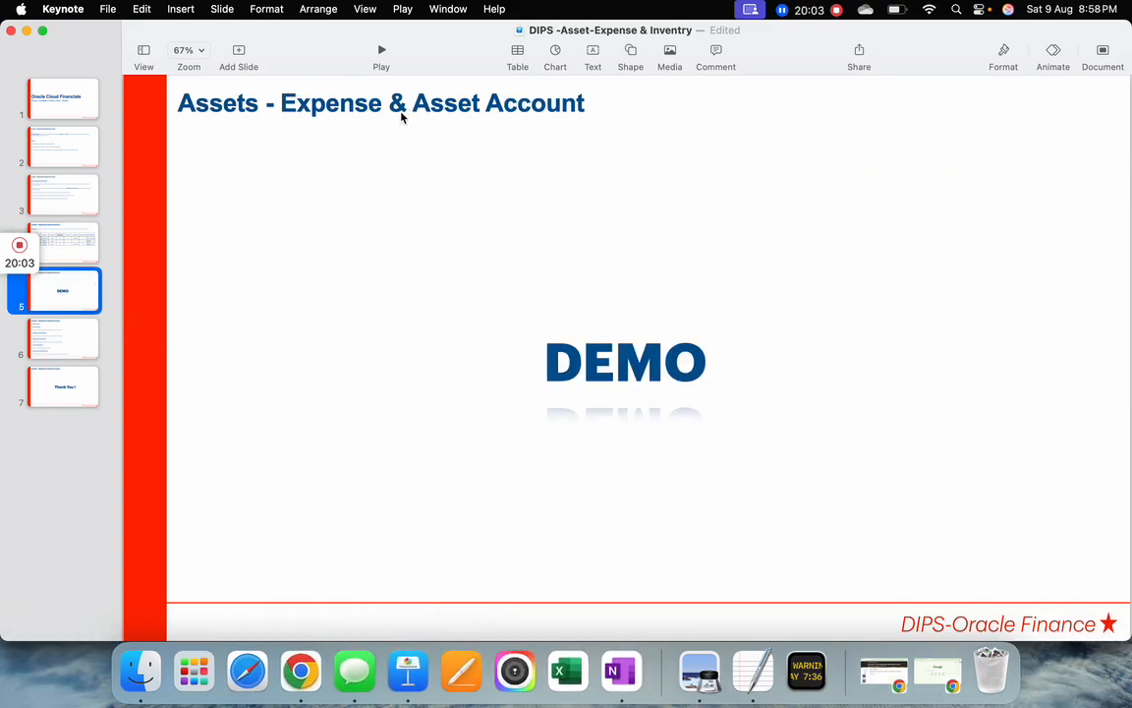
pyautogui.click(46, 333)
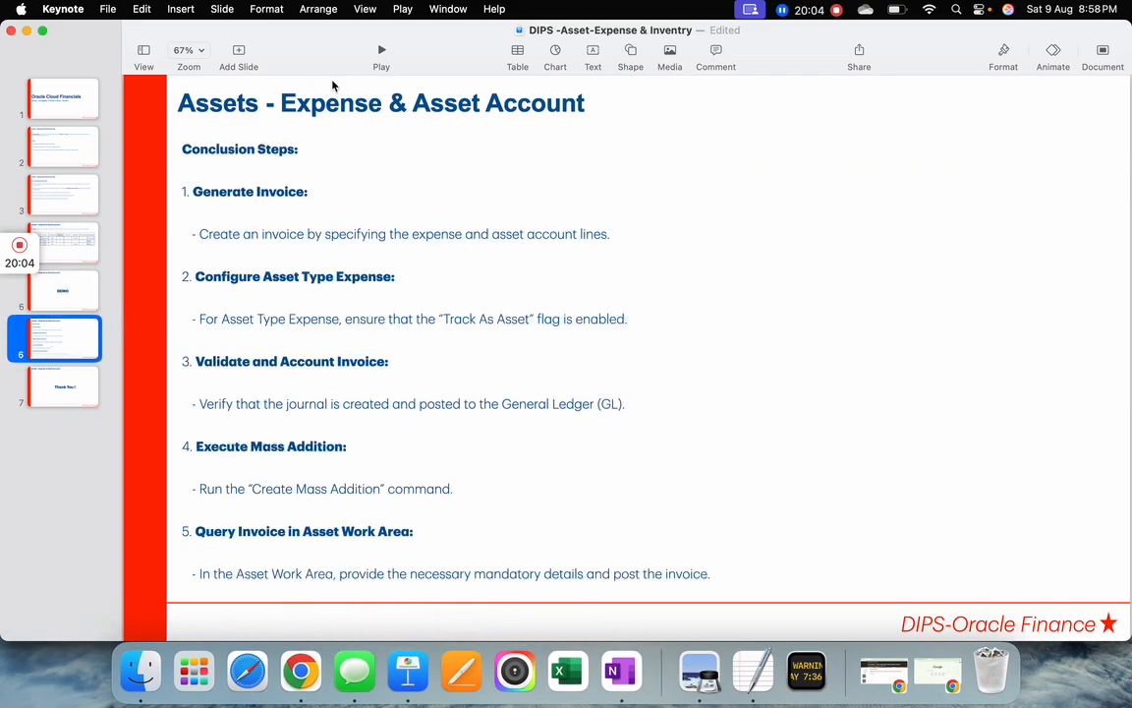
pyautogui.click(381, 54)
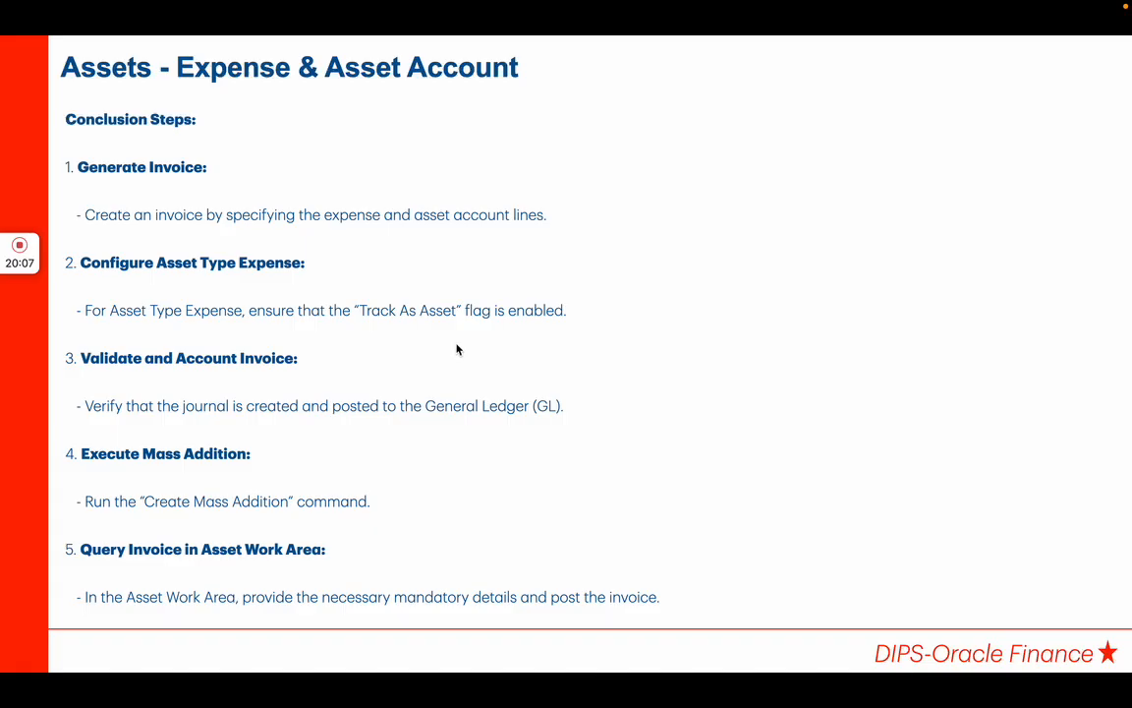